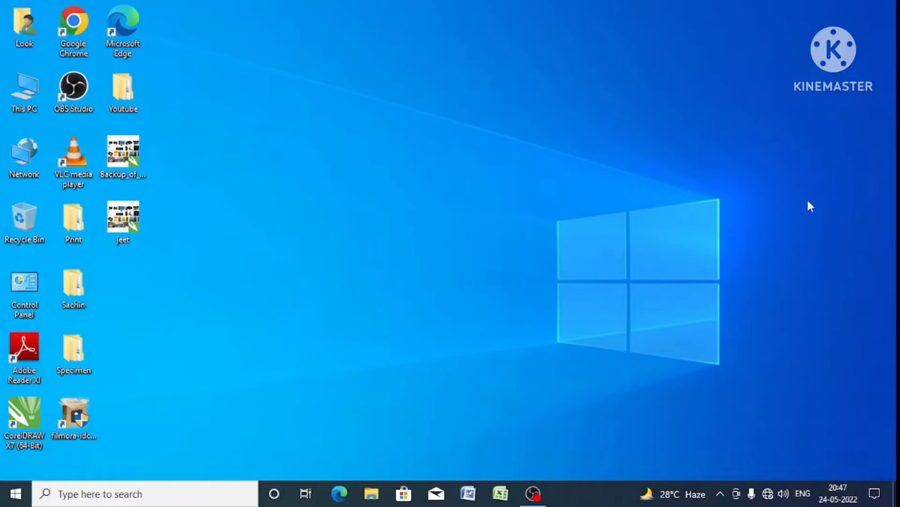
# - Open CorelDRAW X7 and create a new blank A4 document
pyautogui.rightClick(10, 440)
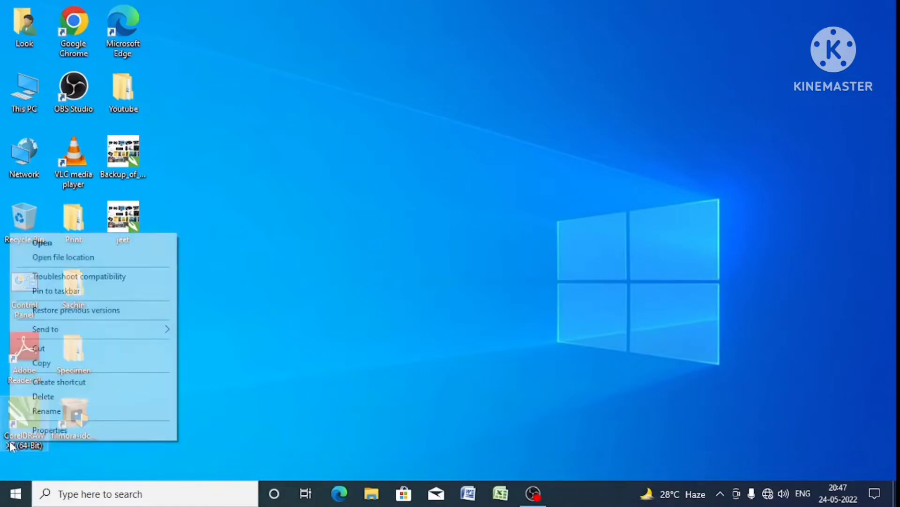
pyautogui.click(78, 242)
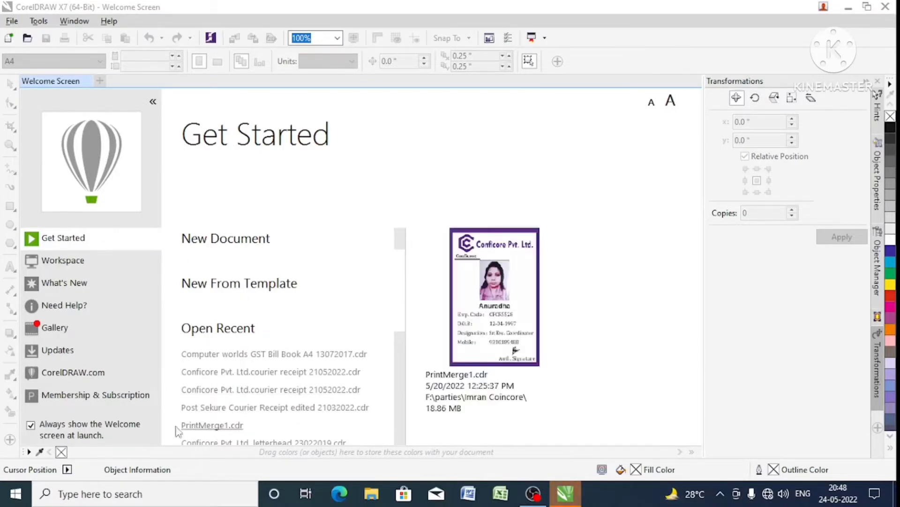
pyautogui.click(31, 426)
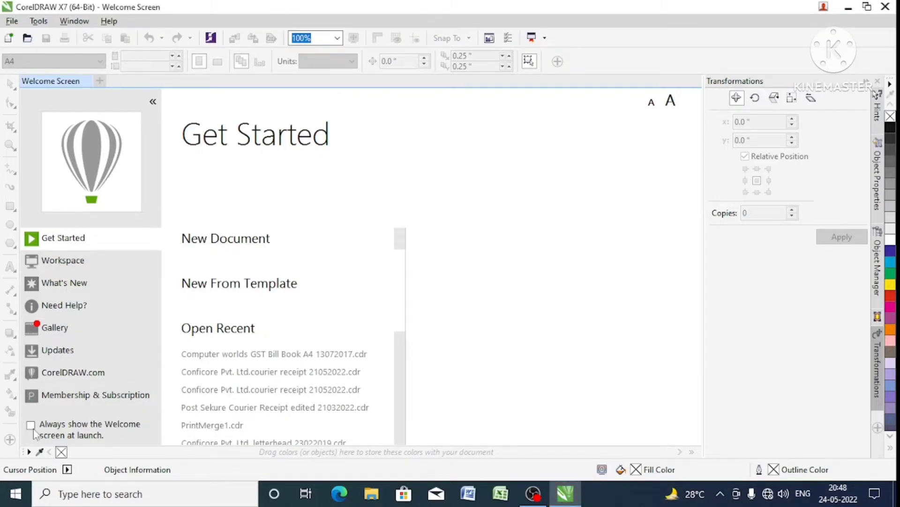
pyautogui.click(32, 426)
pyautogui.click(9, 38)
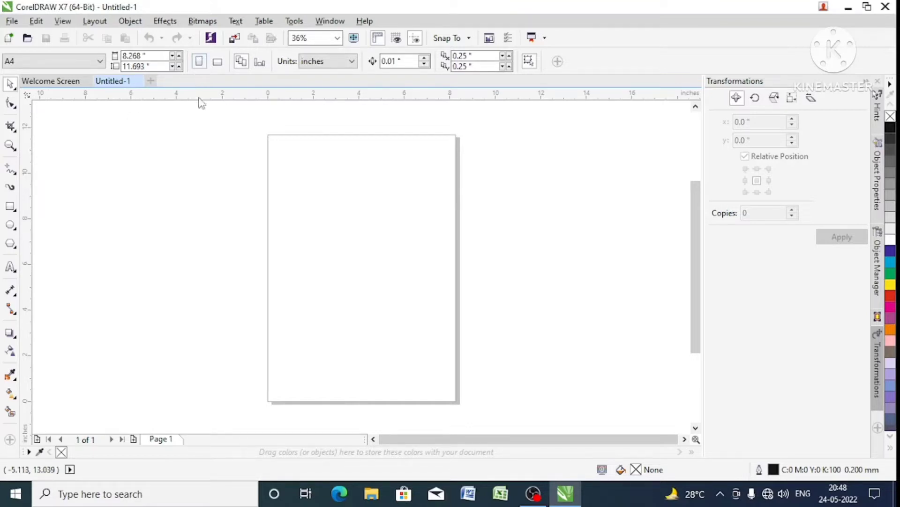
# - Switch the page orientation to landscape and back to portrait
pyautogui.click(218, 62)
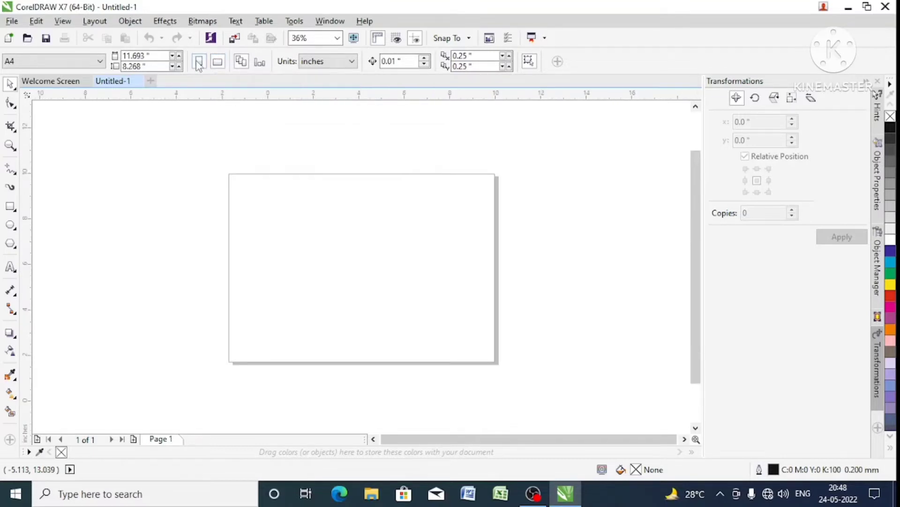
pyautogui.click(200, 64)
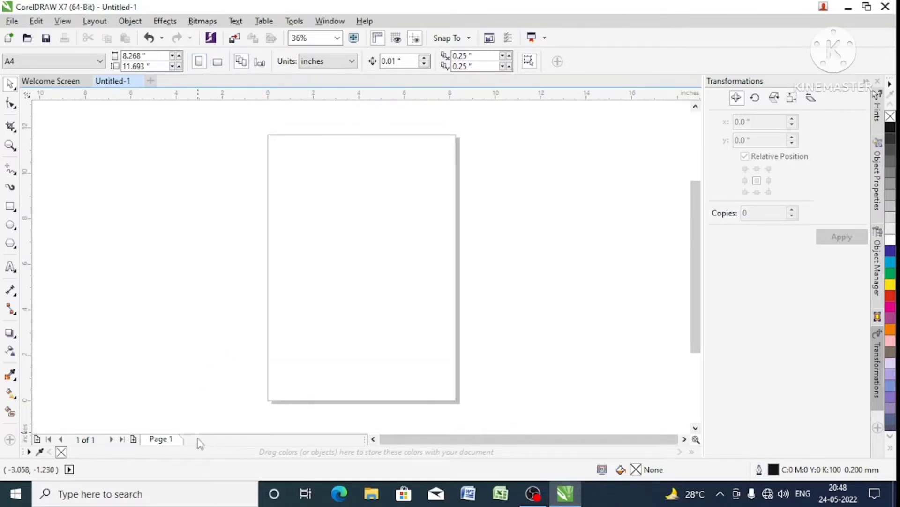
pyautogui.rightClick(171, 438)
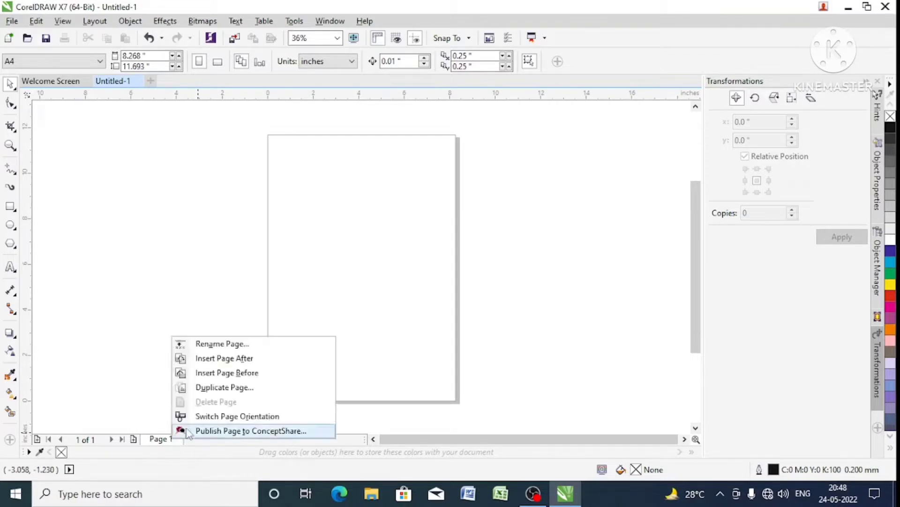
pyautogui.click(239, 290)
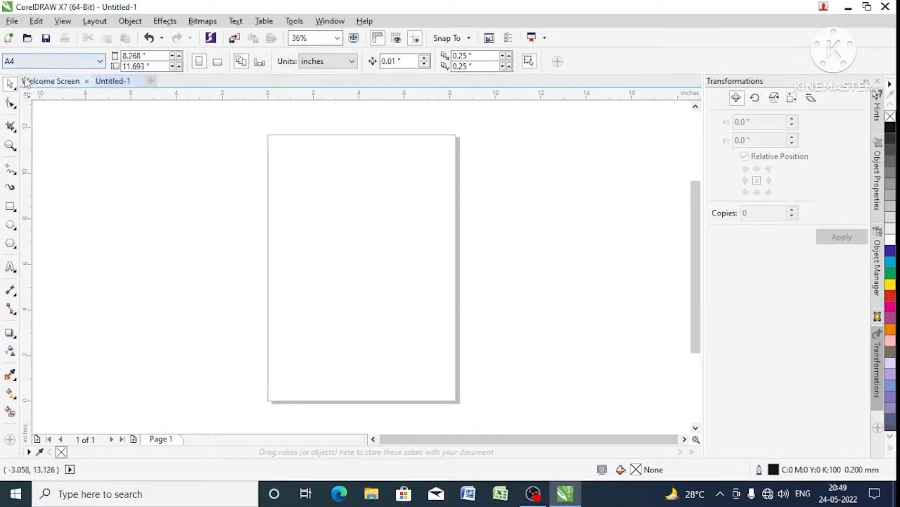
# - Set the page size to 3.5 inches wide and 2.2 inches high
pyautogui.doubleClick(159, 55)
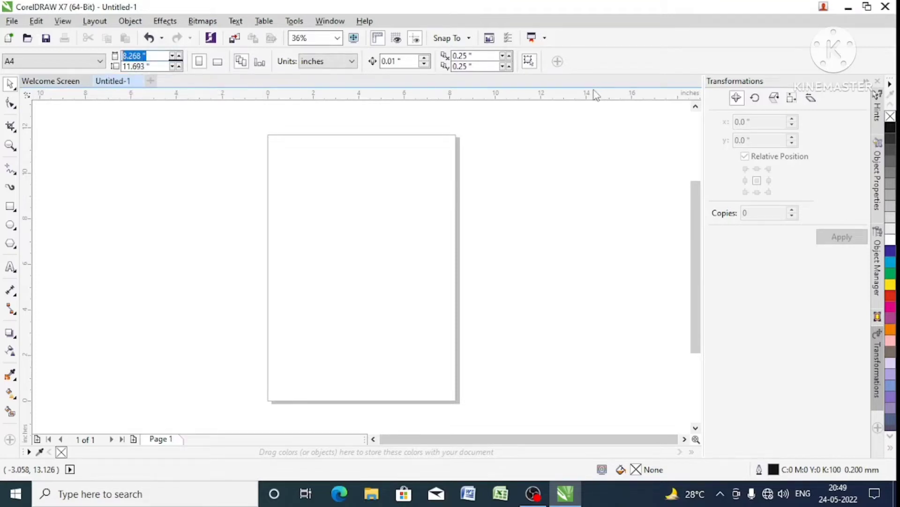
pyautogui.write('3.5')
pyautogui.press('Tab')
pyautogui.write('2')
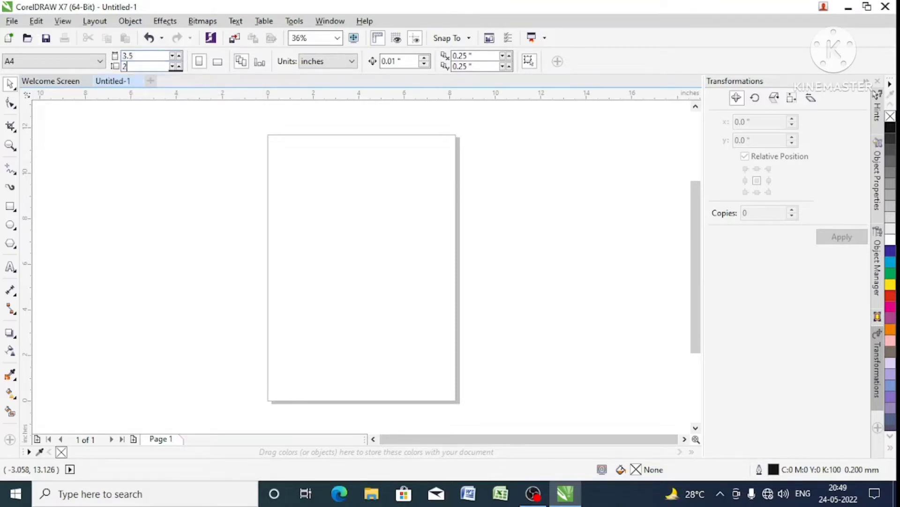
pyautogui.press('Return')
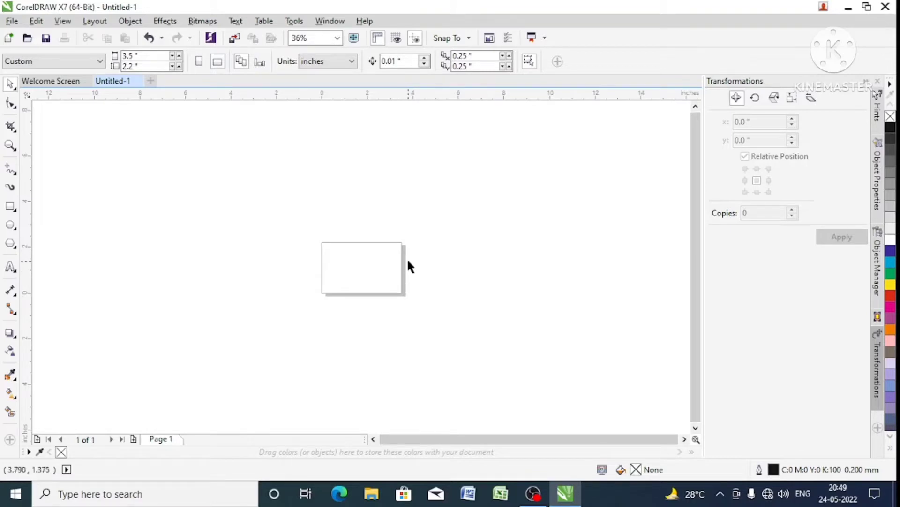
# - Create a rectangle matching the full page size and set its outline width to Hairline
pyautogui.scroll(2, 405, 258)
pyautogui.scroll(2, 406, 262)
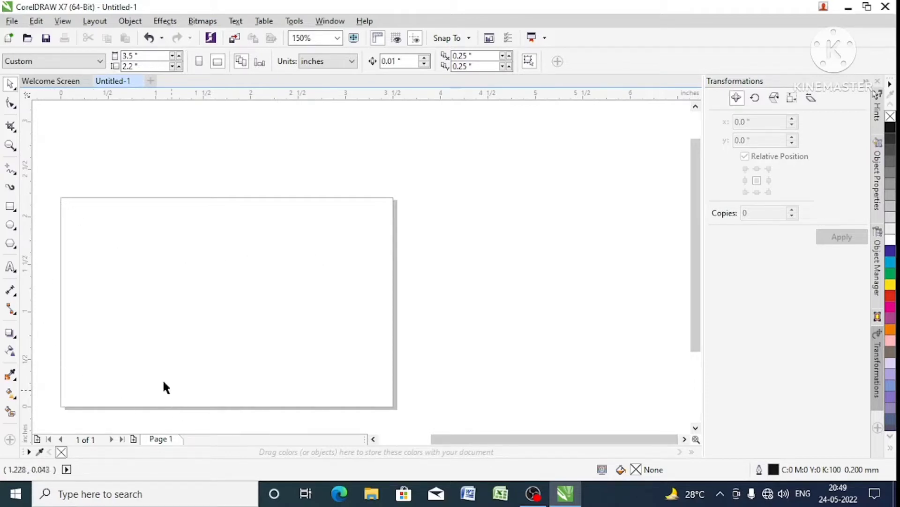
pyautogui.doubleClick(11, 207)
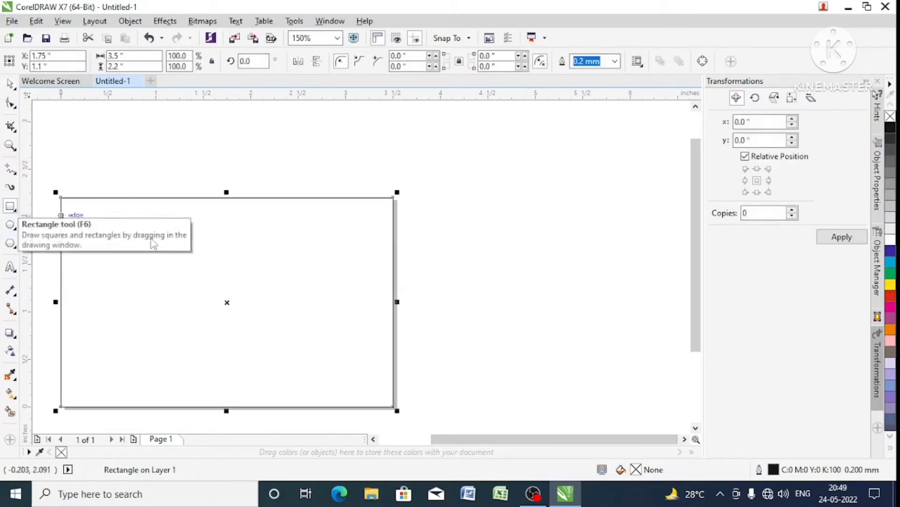
pyautogui.click(10, 85)
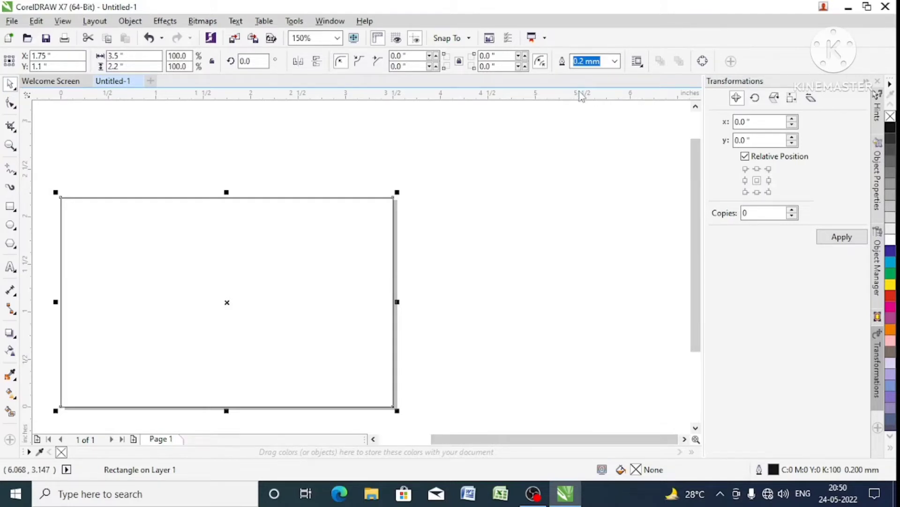
pyautogui.click(615, 61)
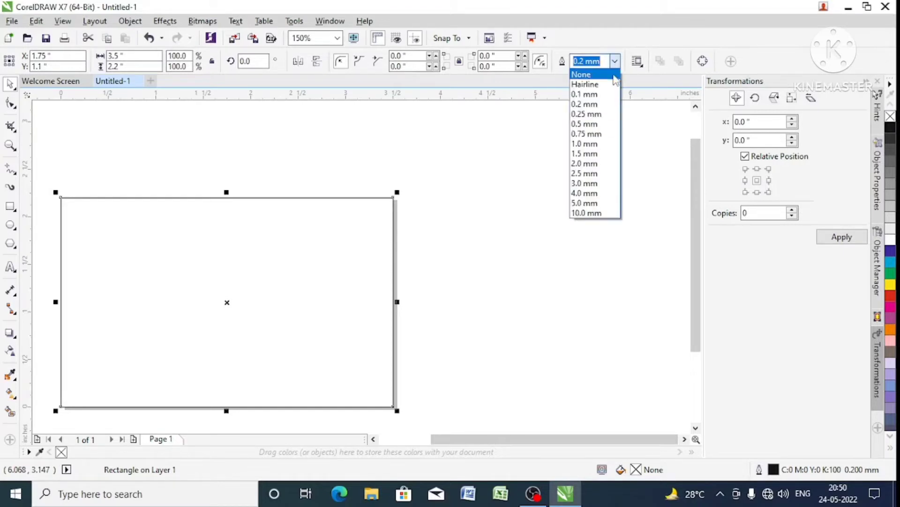
pyautogui.click(605, 85)
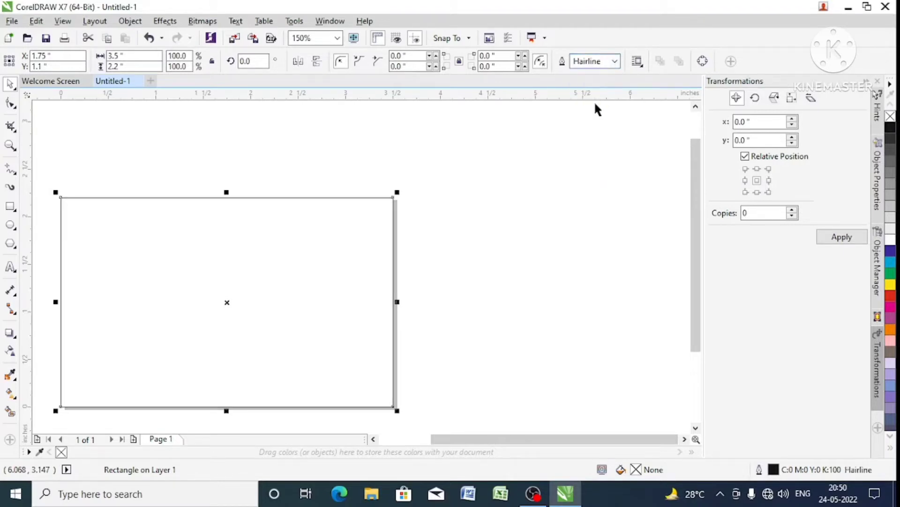
pyautogui.click(534, 187)
# - Make a smaller centred copy of the page-sized rectangle inside it, about 3.2 by 2.01 inches
pyautogui.click(383, 233)
pyautogui.scroll(-2, 432, 233)
pyautogui.scroll(-2, 432, 233)
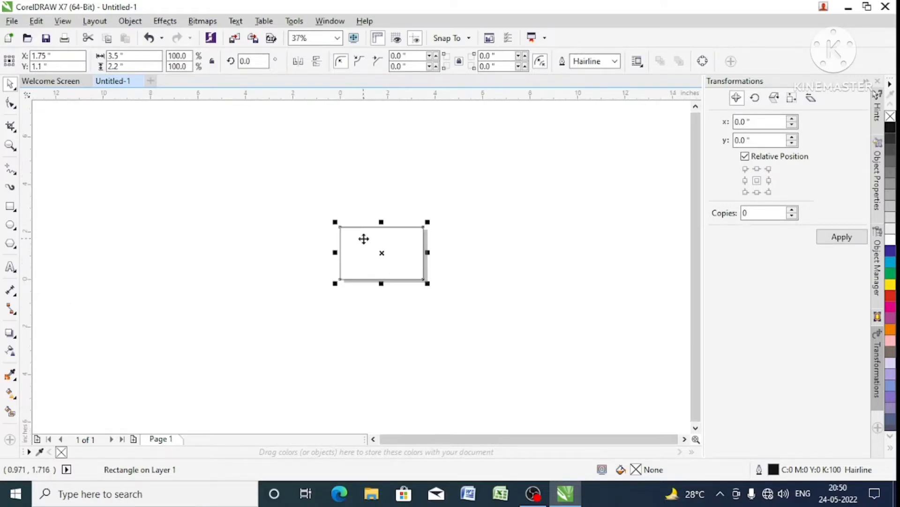
pyautogui.scroll(2, 370, 234)
pyautogui.scroll(2, 414, 222)
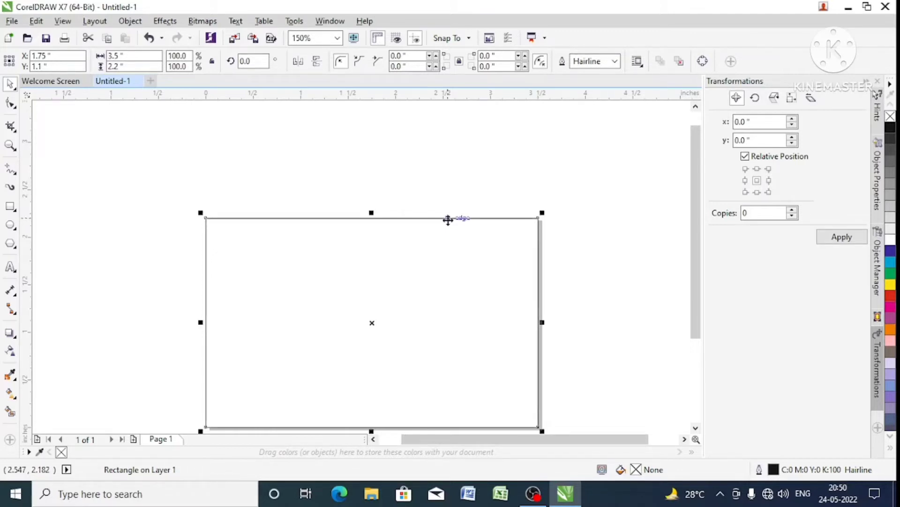
pyautogui.moveTo(542, 213); pyautogui.dragTo(532, 221)
# - Delete the outer rectangle and undo the deletion
pyautogui.click(537, 225)
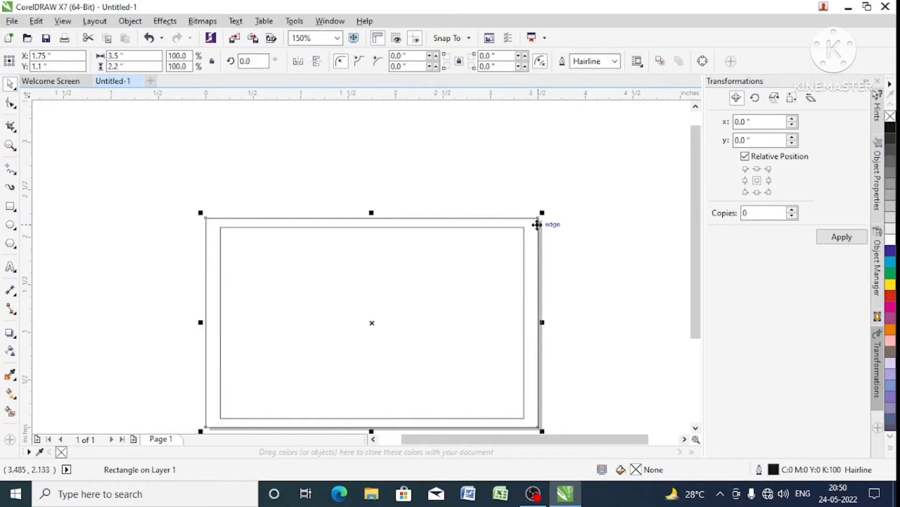
pyautogui.press('Delete')
pyautogui.hotkey('ctrl', 'z')
pyautogui.click(563, 224)
# - Set the inner rectangle's width to 3.25 inches
pyautogui.click(521, 227)
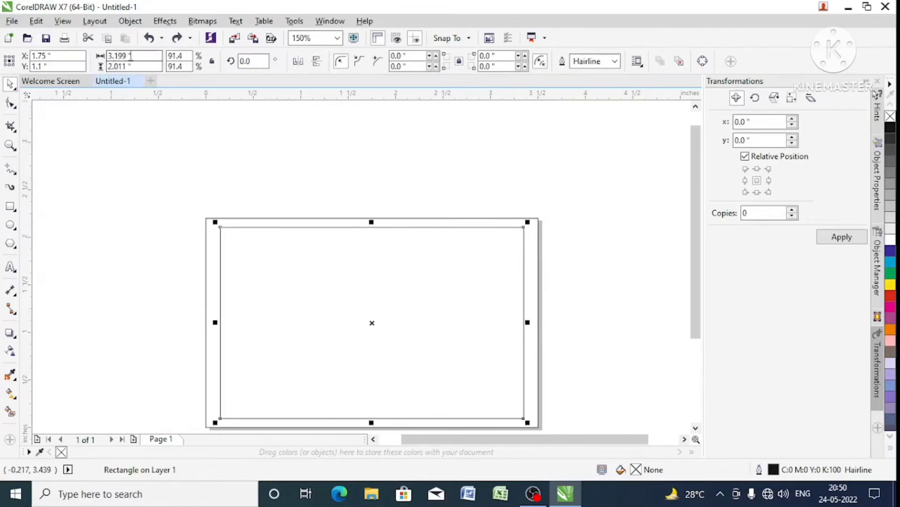
pyautogui.click(184, 157)
pyautogui.click(248, 265)
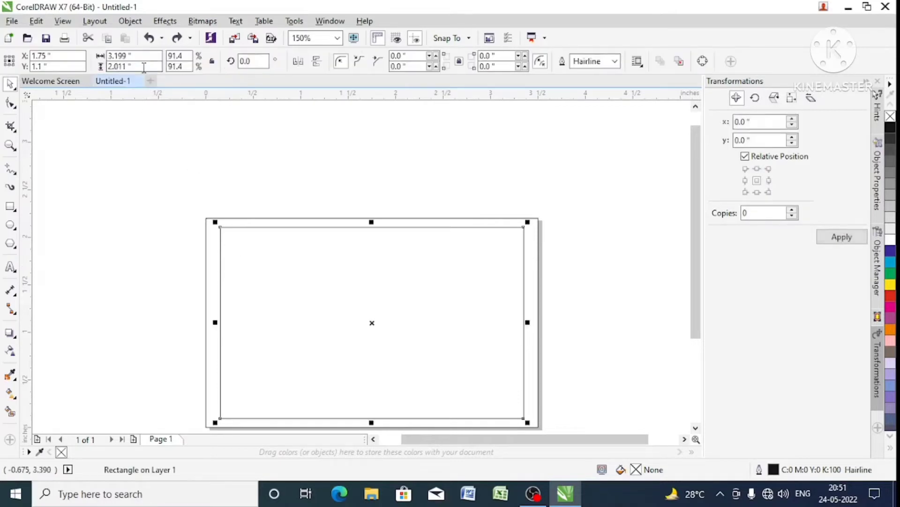
pyautogui.moveTo(146, 56); pyautogui.dragTo(65, 62)
pyautogui.write('3.25')
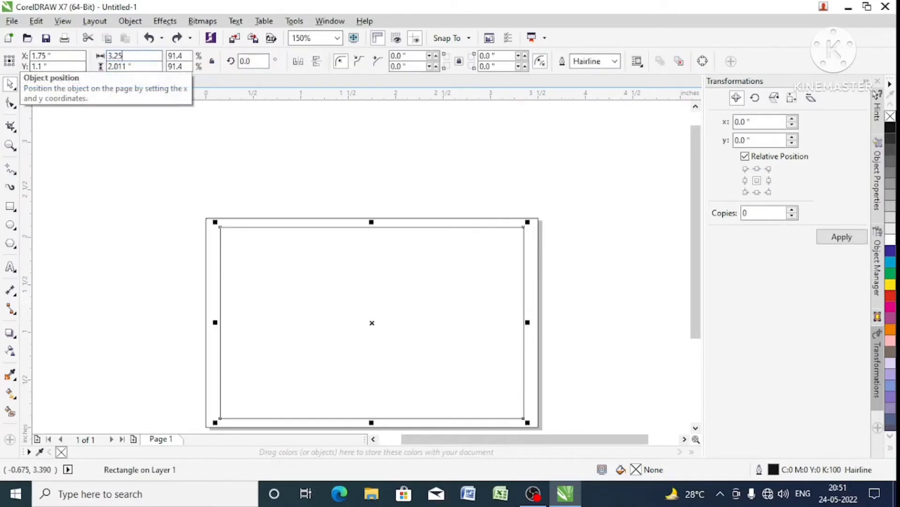
pyautogui.press('Return')
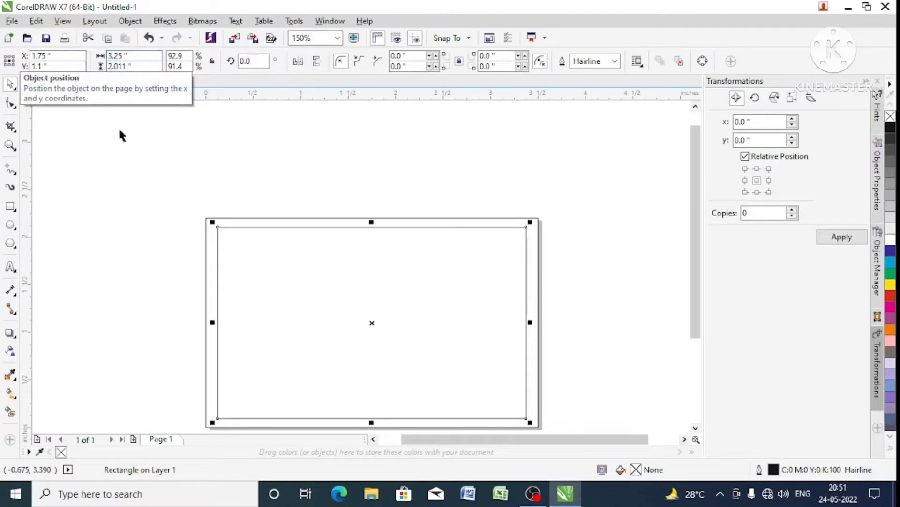
pyautogui.click(253, 187)
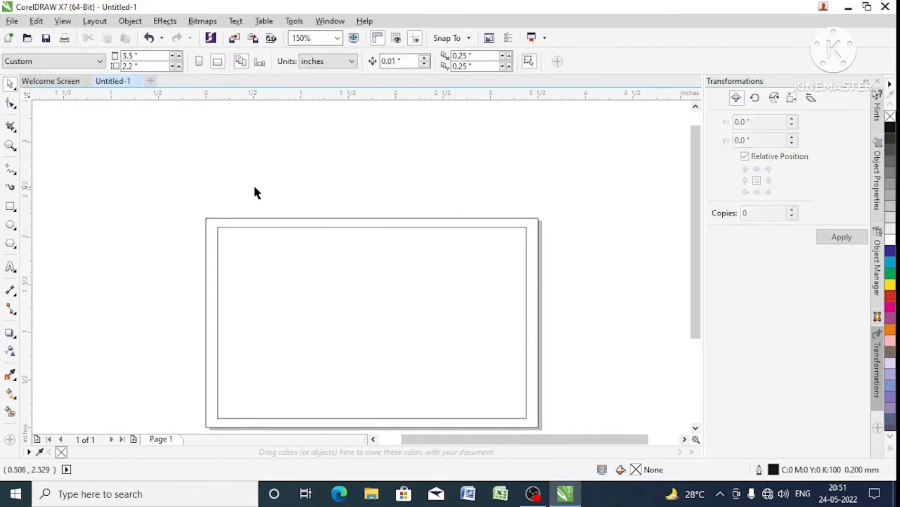
# - Set the inner rectangle's height to 2 inches and leave both rectangles deselected
pyautogui.click(271, 250)
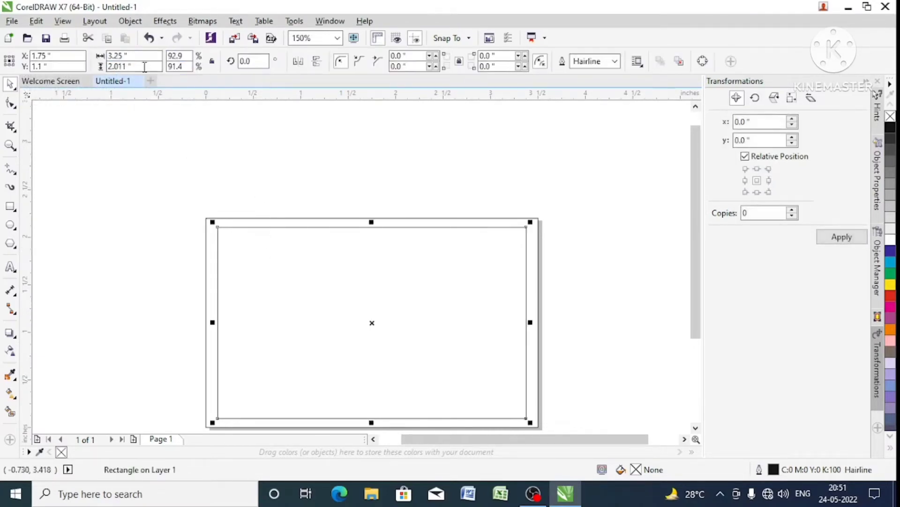
pyautogui.doubleClick(120, 66)
pyautogui.write('2')
pyautogui.press('Return')
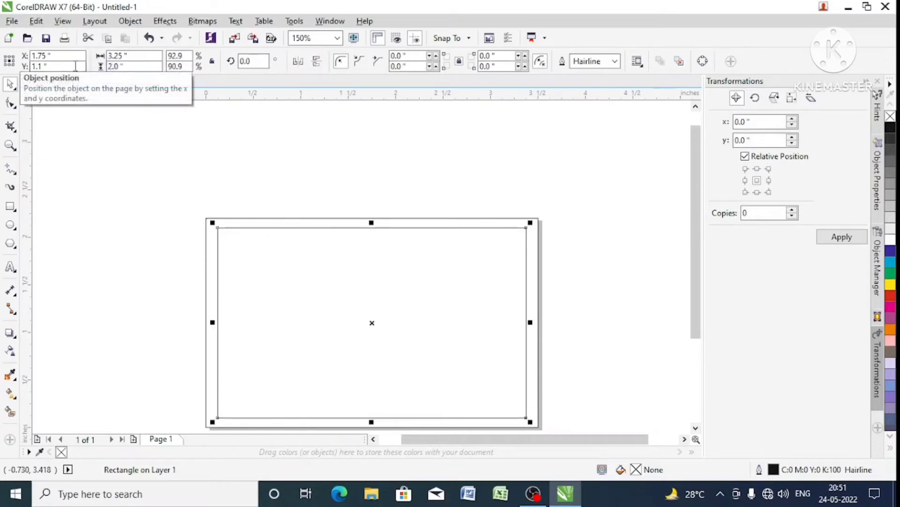
pyautogui.keyDown('shift'); pyautogui.click(346, 221); pyautogui.keyUp('shift')
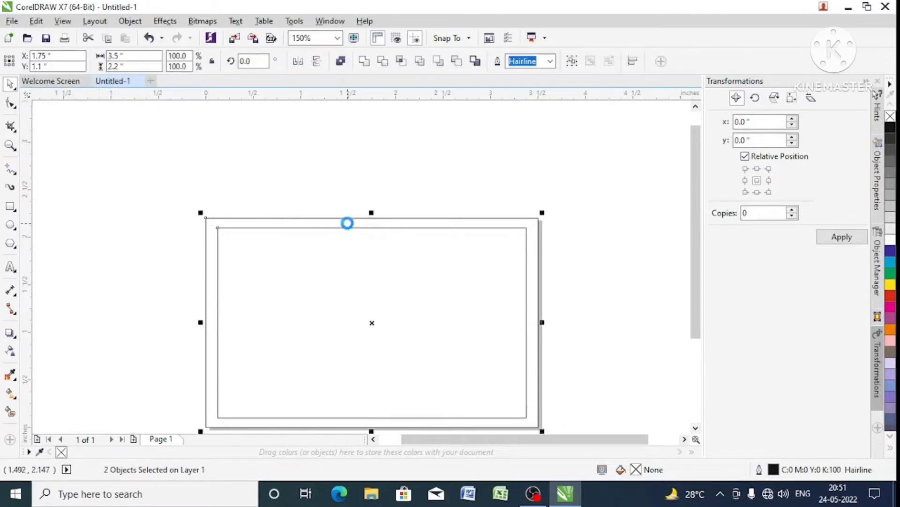
pyautogui.click(346, 181)
pyautogui.click(391, 228)
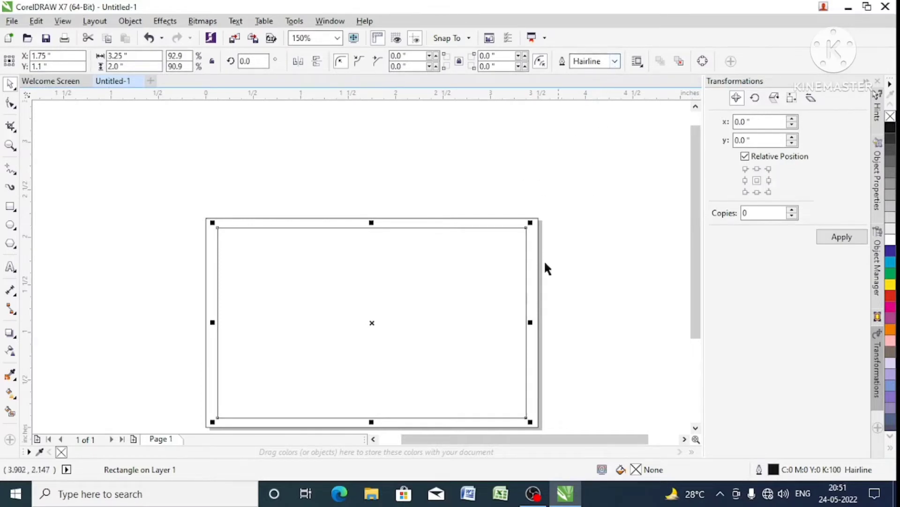
pyautogui.click(575, 277)
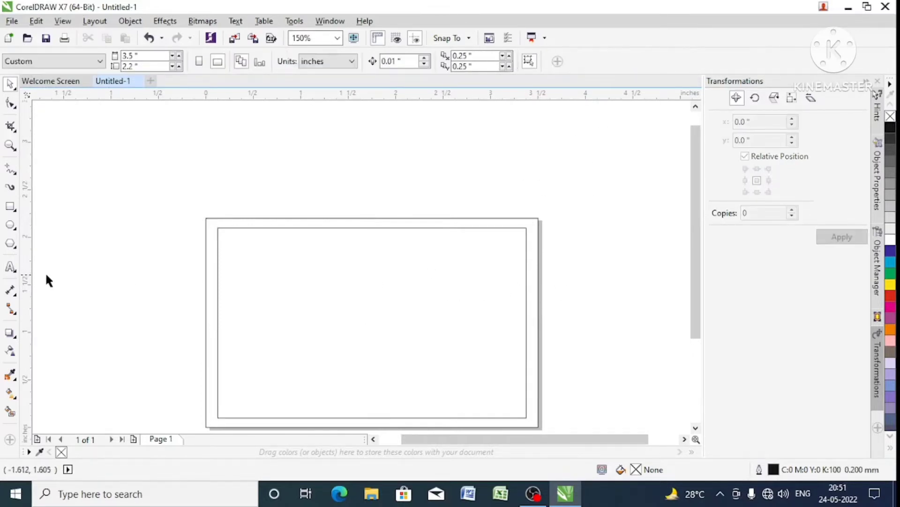
# - Add the artistic text "Naresh Traders" above the page and delete it
pyautogui.click(10, 267)
pyautogui.click(268, 182)
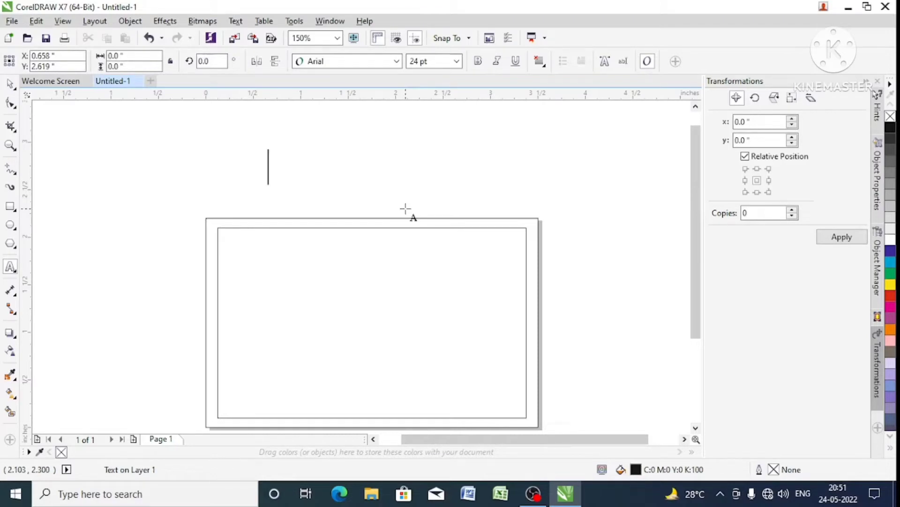
pyautogui.write('Naresh')
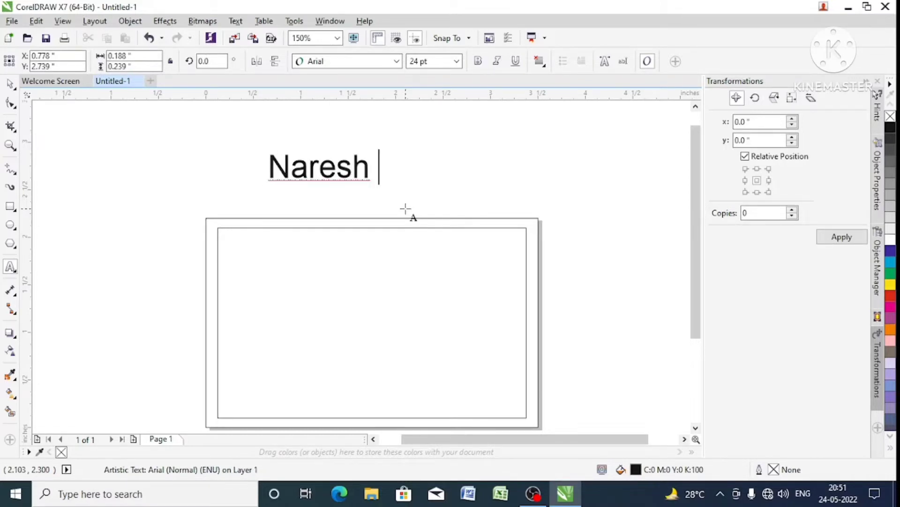
pyautogui.write('Traders')
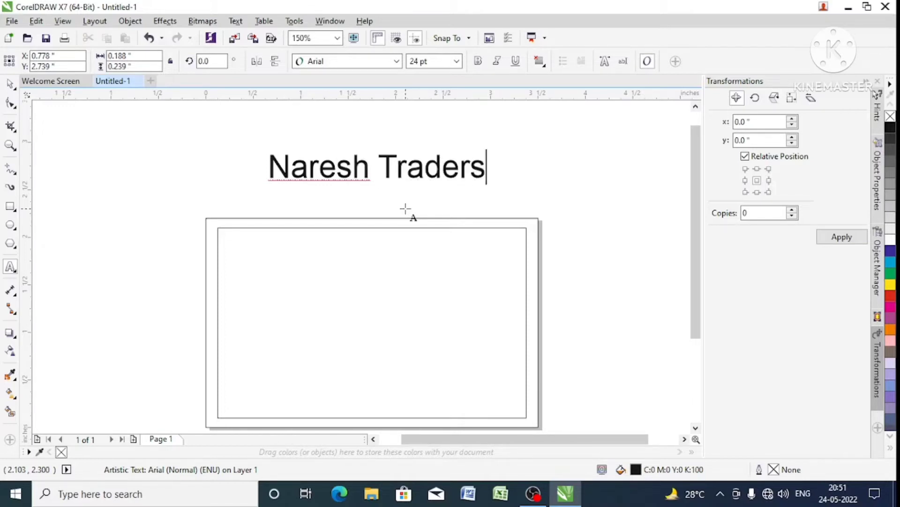
pyautogui.hotkey('ctrl', 'space')
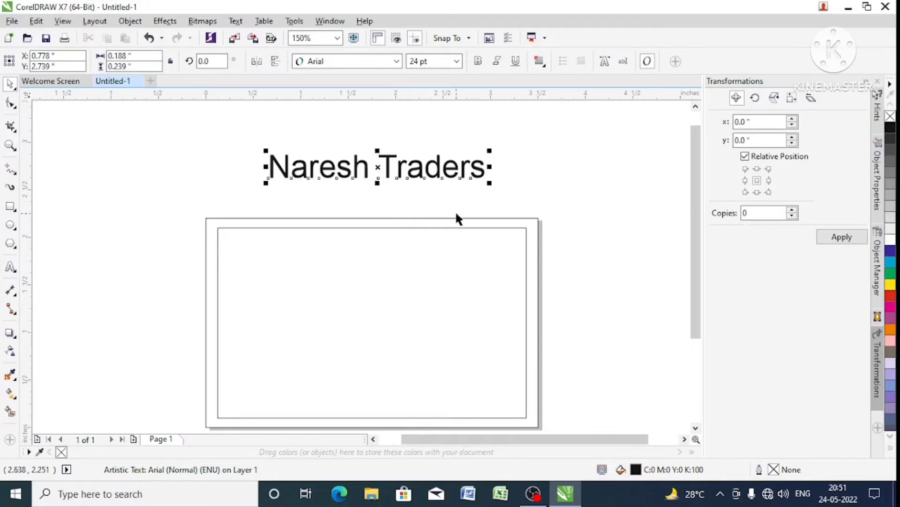
pyautogui.press('Delete')
# - Add a new line of artistic text above the page containing the contact's name
pyautogui.click(10, 267)
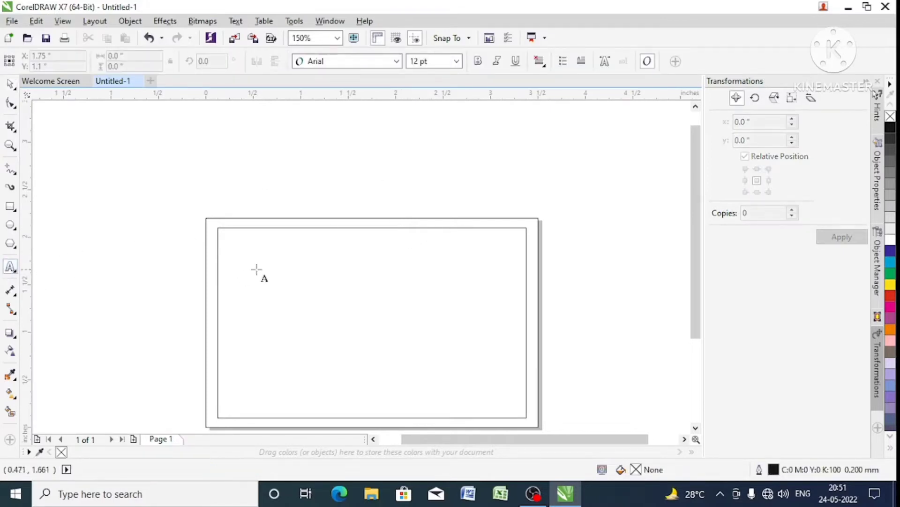
pyautogui.click(236, 184)
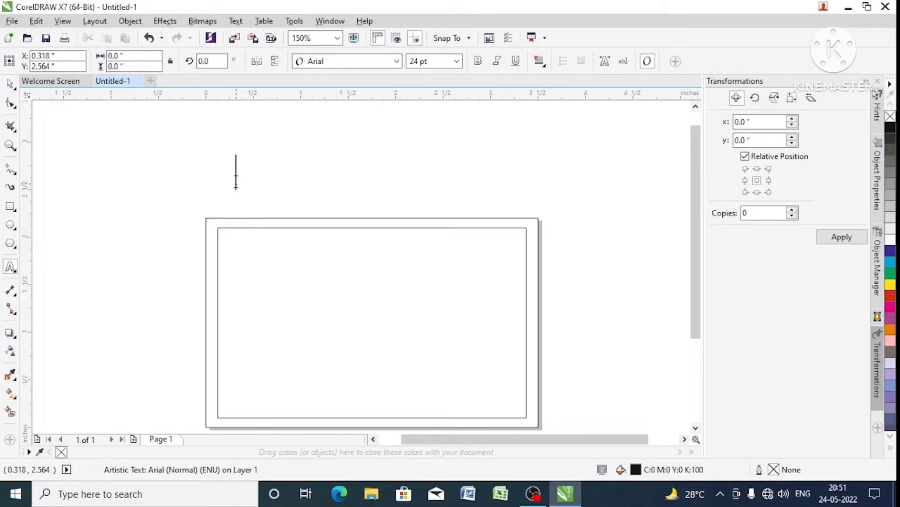
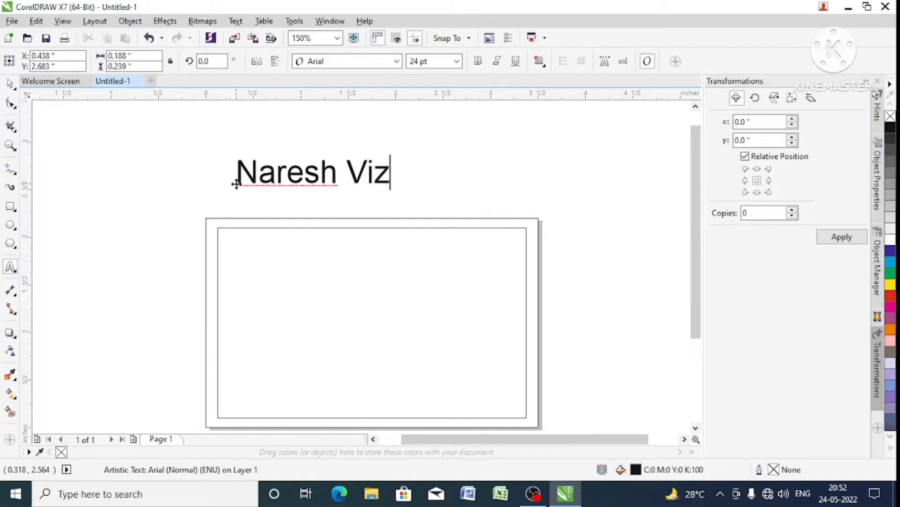
pyautogui.hotkey('ctrl', 'space')
pyautogui.hotkey('ctrl', 'a')
pyautogui.press('e')
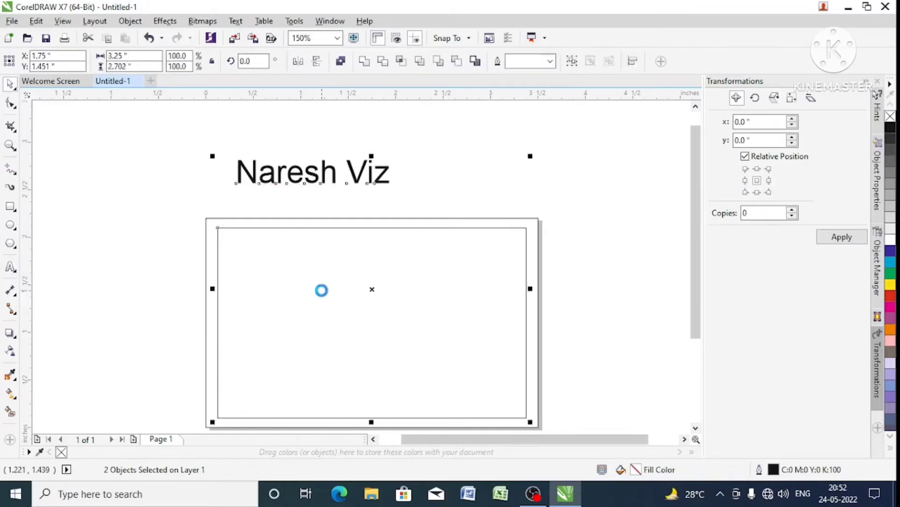
pyautogui.hotkey('ctrl', 'z')
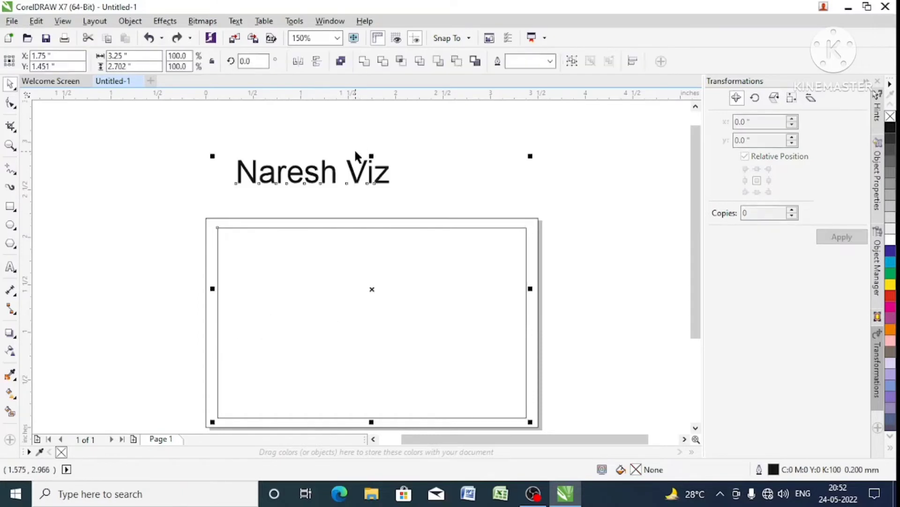
# - Set the name text to 10 pt and place it in the upper-left corner of the inner rectangle
pyautogui.click(418, 162)
pyautogui.click(381, 170)
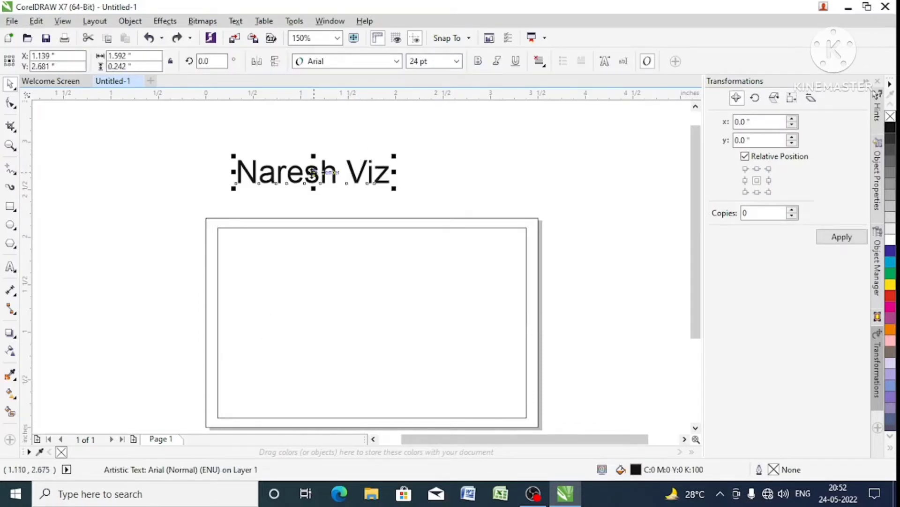
pyautogui.moveTo(313, 172); pyautogui.dragTo(416, 249)
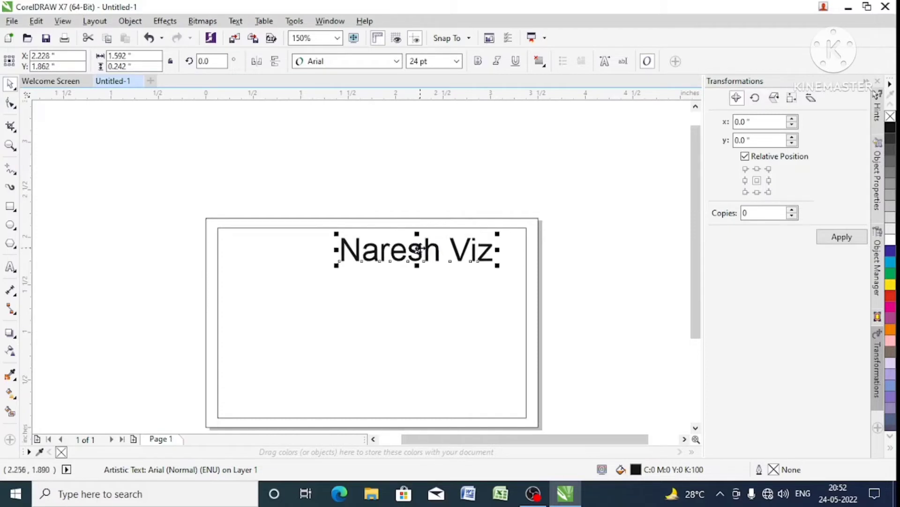
pyautogui.click(456, 61)
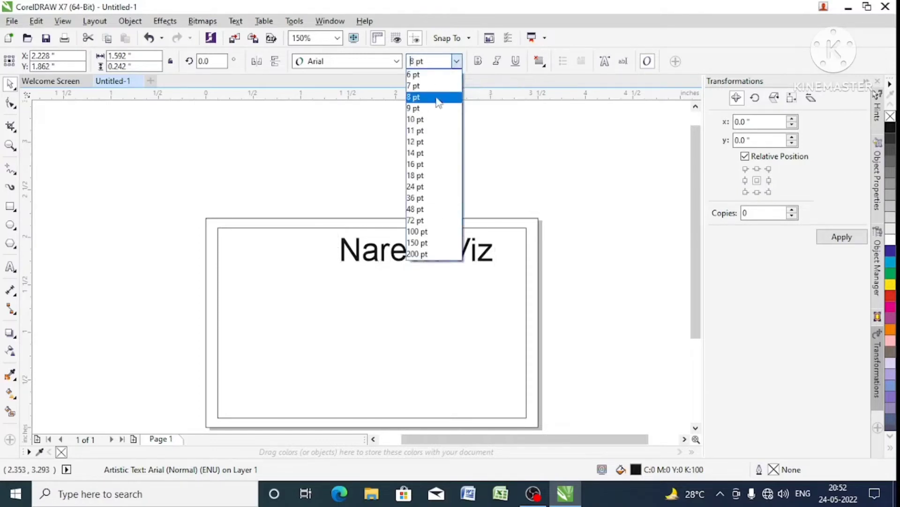
pyautogui.click(432, 120)
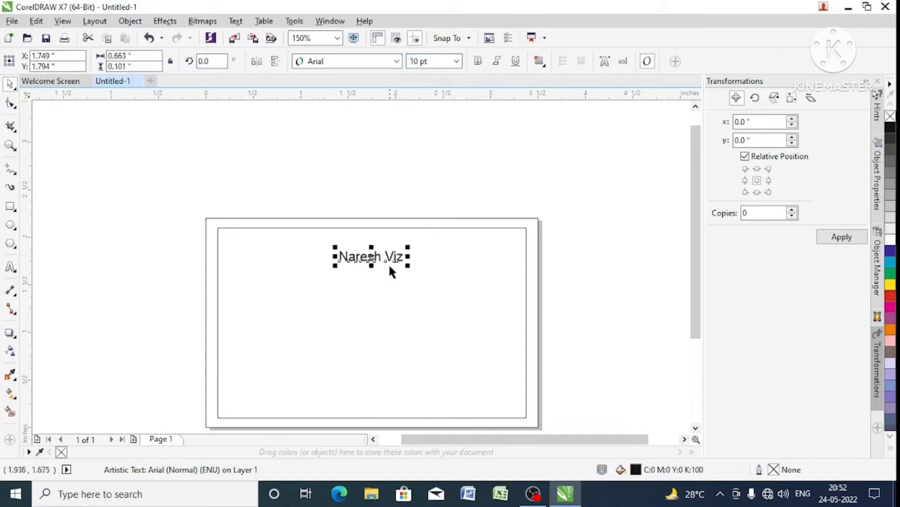
pyautogui.moveTo(394, 261); pyautogui.dragTo(278, 244)
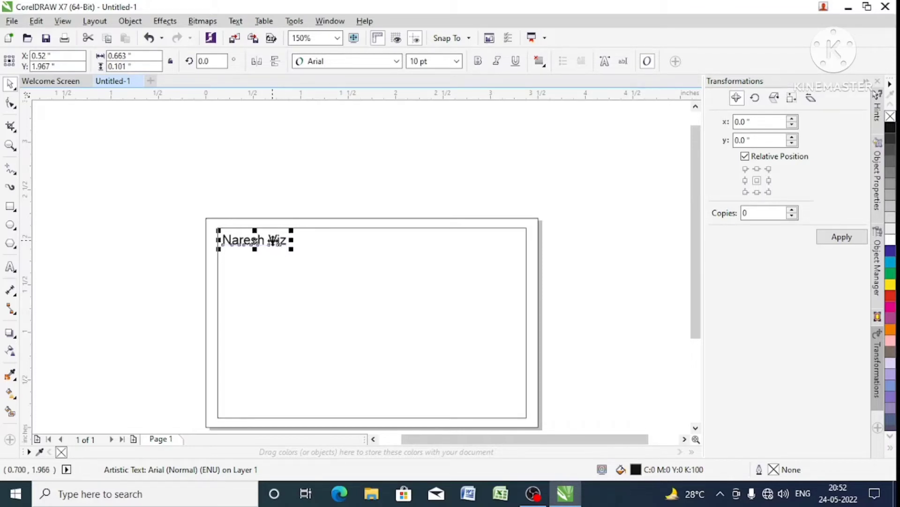
pyautogui.moveTo(274, 240); pyautogui.dragTo(498, 253)
pyautogui.rightClick(497, 253)
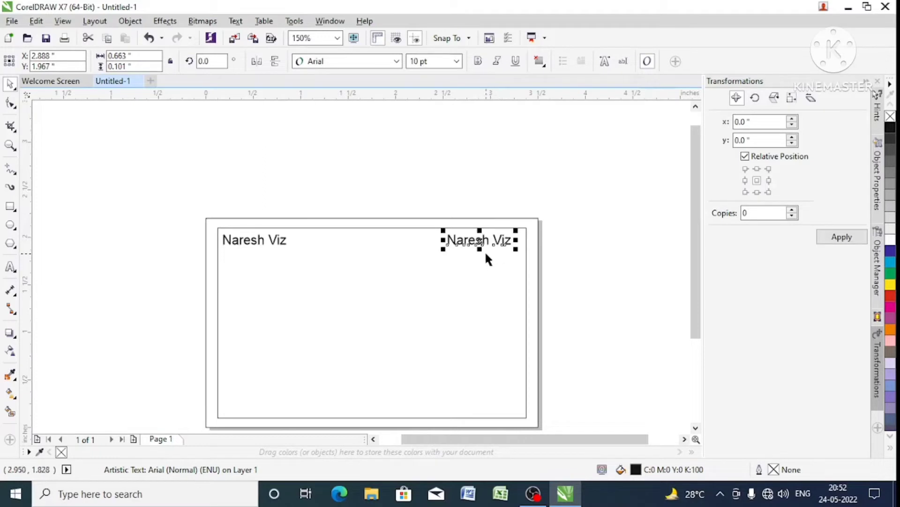
pyautogui.press('Delete')
# - Duplicate the name text straight across to the upper-right corner of the inner rectangle
pyautogui.click(282, 245)
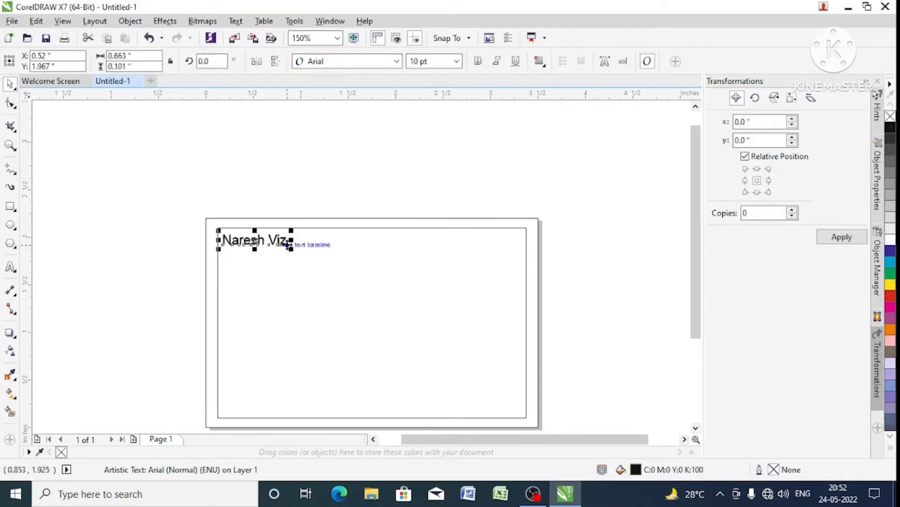
pyautogui.moveTo(287, 244); pyautogui.dragTo(517, 260)
pyautogui.click(512, 242)
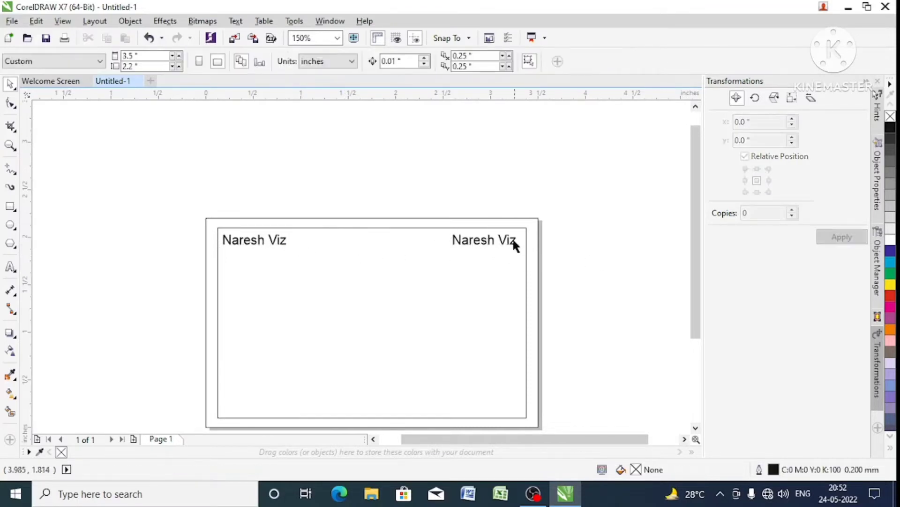
# - Replace the duplicate's wording with "ABCD02545" and shift it slightly left to fit inside the inner rectangle
pyautogui.doubleClick(510, 240)
pyautogui.hotkey('ctrl', 'a')
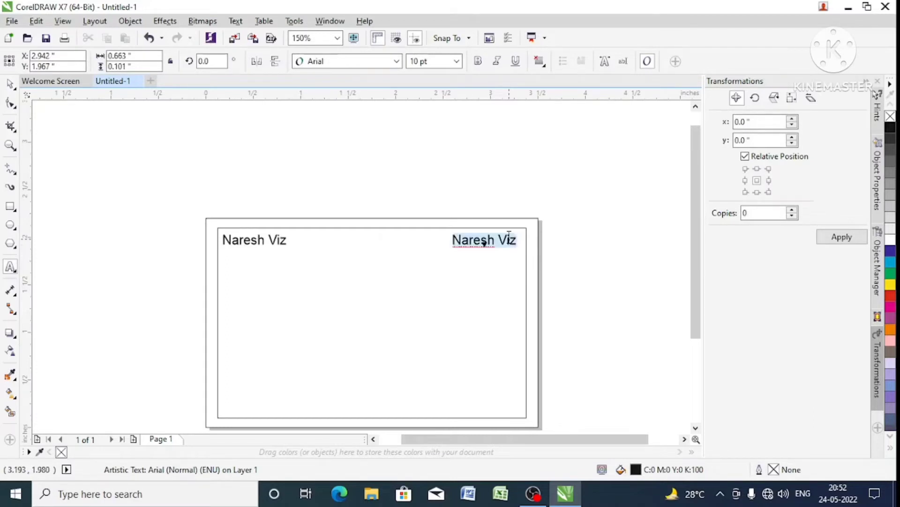
pyautogui.write('AB')
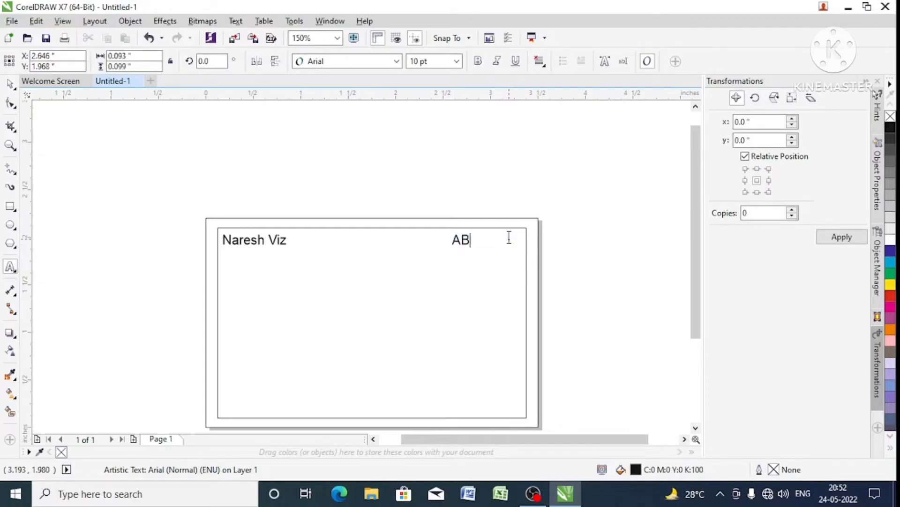
pyautogui.write('CD02545')
pyautogui.hotkey('ctrl', 'space')
pyautogui.moveTo(509, 242); pyautogui.dragTo(500, 242)
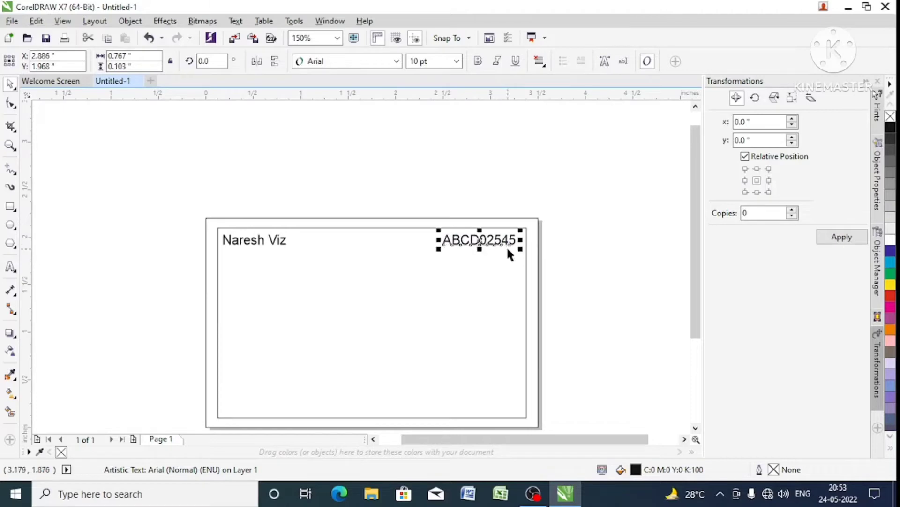
# - Set the font size of the "ABCD02545" text to 9 pt
pyautogui.click(283, 244)
pyautogui.click(459, 241)
pyautogui.click(456, 61)
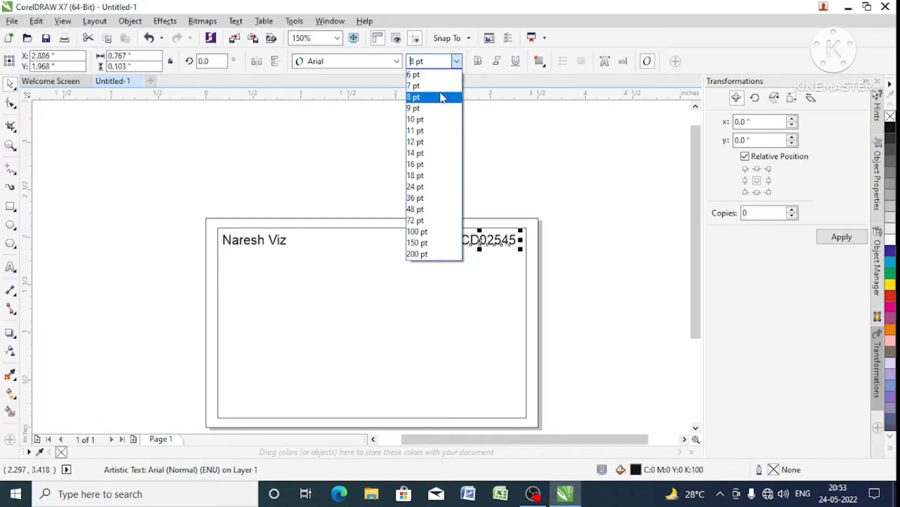
pyautogui.click(438, 109)
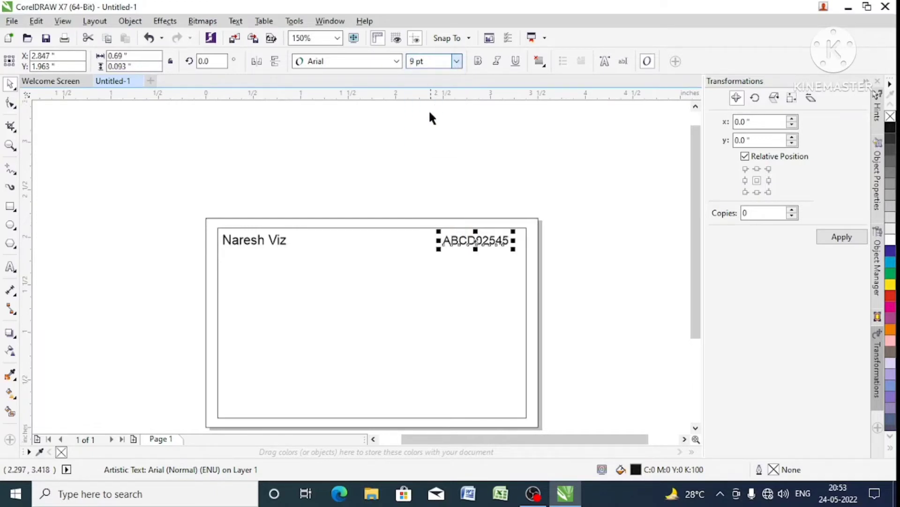
# - Change the font of the name text in the card's upper-left corner to Cambria
pyautogui.click(275, 245)
pyautogui.click(367, 177)
pyautogui.click(286, 241)
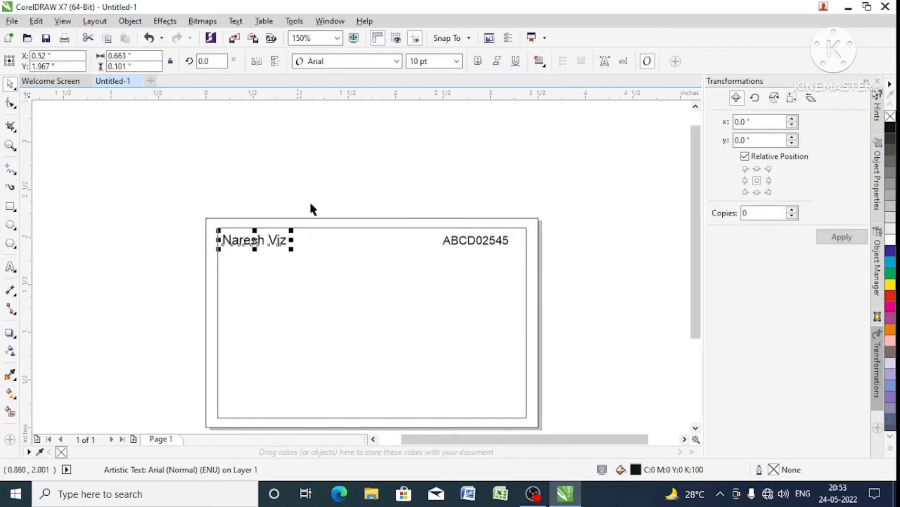
pyautogui.click(396, 61)
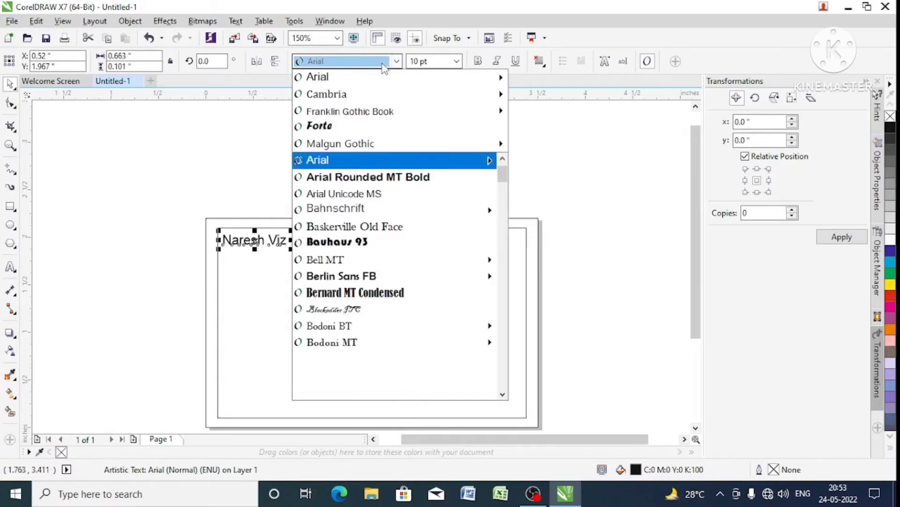
pyautogui.click(375, 94)
# - Change the font of the "ABCD02545" text to Franklin Gothic Book
pyautogui.click(460, 240)
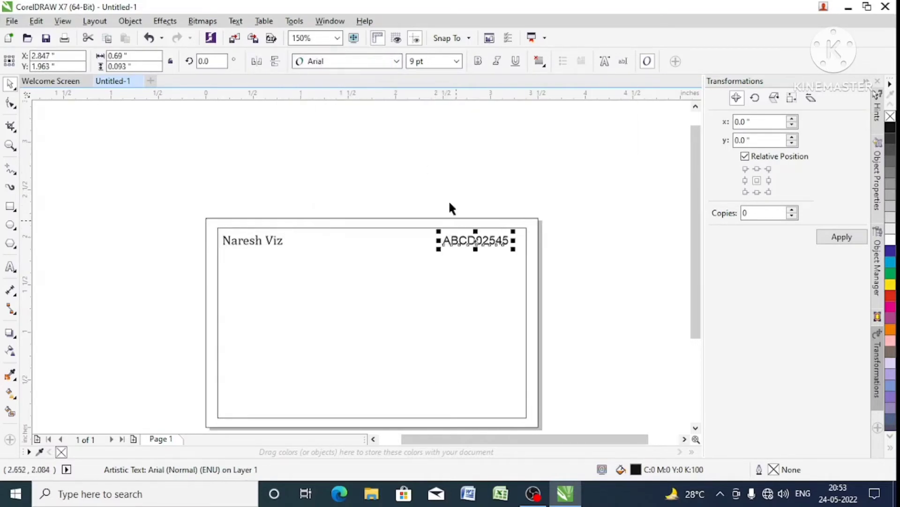
pyautogui.click(342, 61)
pyautogui.click(350, 111)
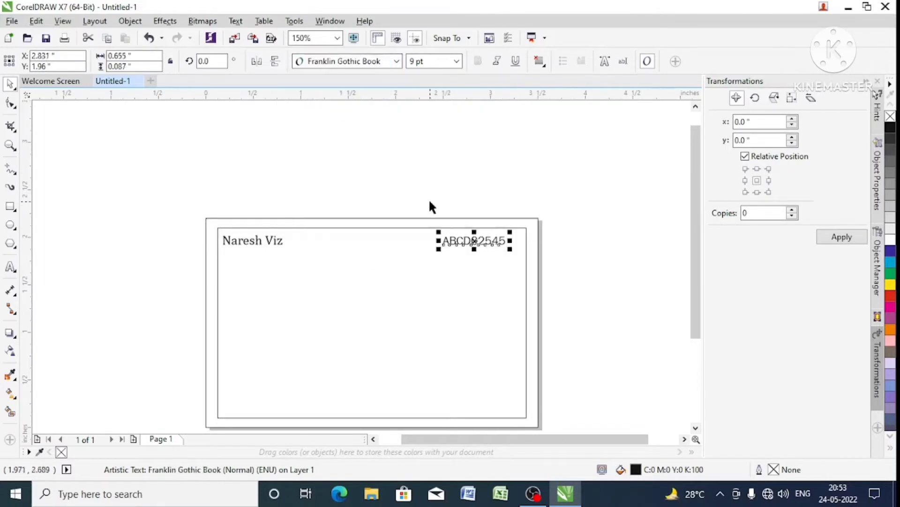
pyautogui.click(611, 247)
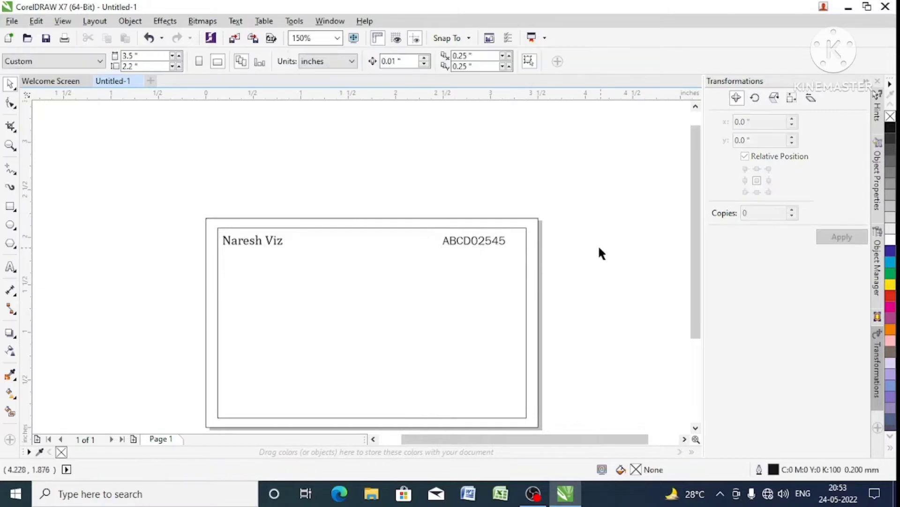
# - Move the "ABCD02545" text right until it sits against the inner rectangle's right edge
pyautogui.click(487, 242)
pyautogui.moveTo(486, 242); pyautogui.dragTo(502, 242)
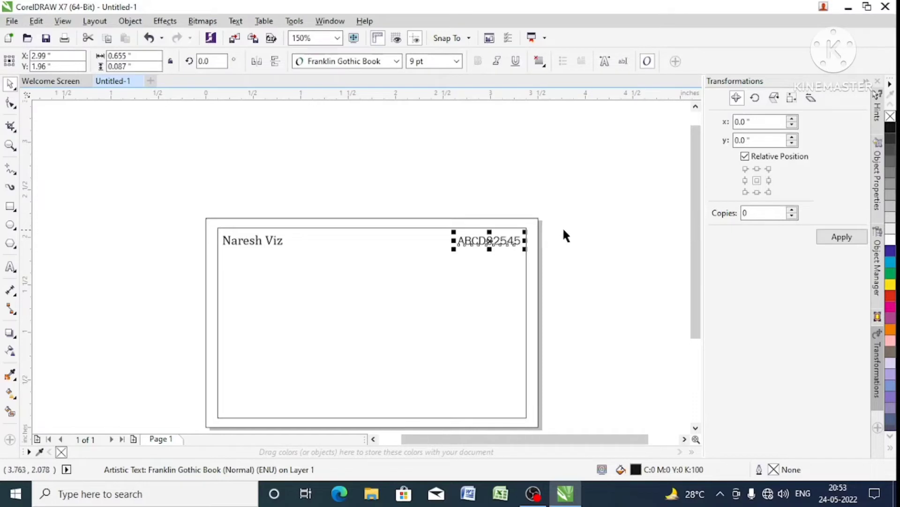
pyautogui.click(561, 227)
# - Group the name and "ABCD02545" texts and nudge the group up about 0.07 inch toward the inner rectangle's top edge
pyautogui.moveTo(197, 193); pyautogui.dragTo(517, 279)
pyautogui.keyDown('shift'); pyautogui.click(468, 241); pyautogui.keyUp('shift')
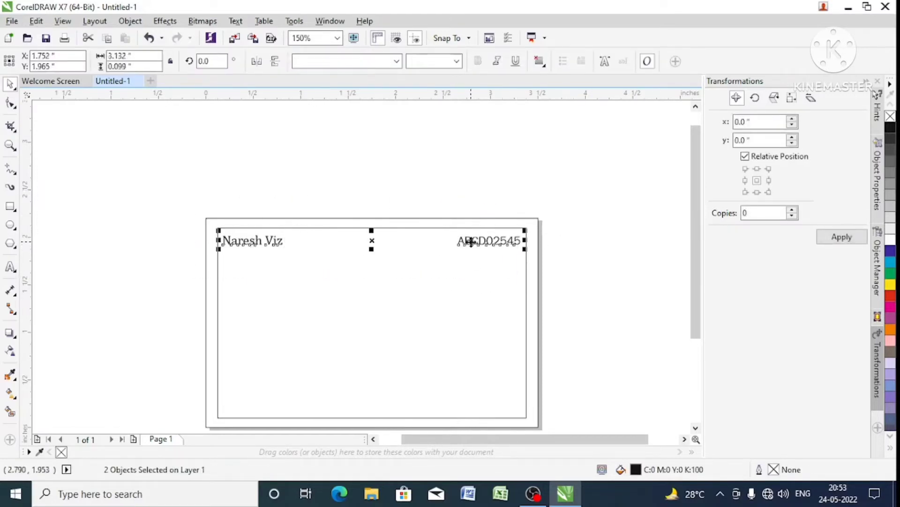
pyautogui.hotkey('ctrl', 'g')
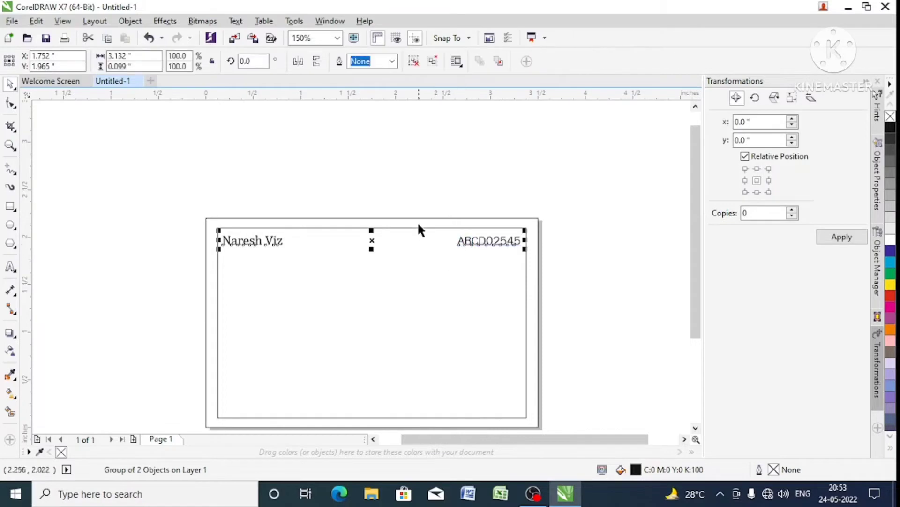
pyautogui.hotkey('ctrl', 'Up')
pyautogui.hotkey('ctrl', 'Up')
pyautogui.hotkey('ctrl', 'Up')
pyautogui.hotkey('ctrl', 'Up')
pyautogui.hotkey('ctrl', 'Up')
pyautogui.hotkey('ctrl', 'Up')
pyautogui.hotkey('ctrl', 'Up')
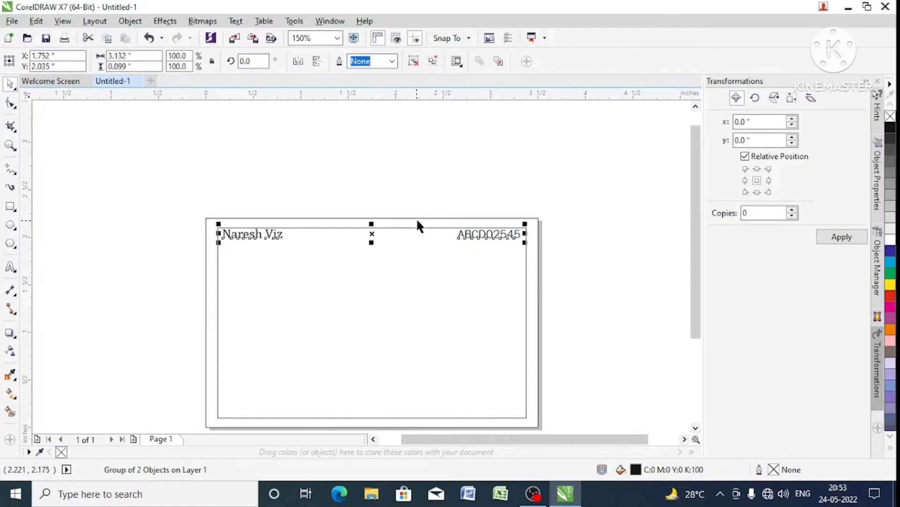
pyautogui.click(442, 196)
# - Add two horizontal guidelines, at 2.1 inches on the inner rectangle's top edge and at 1.991 inches under the texts
pyautogui.scroll(1, 475, 129)
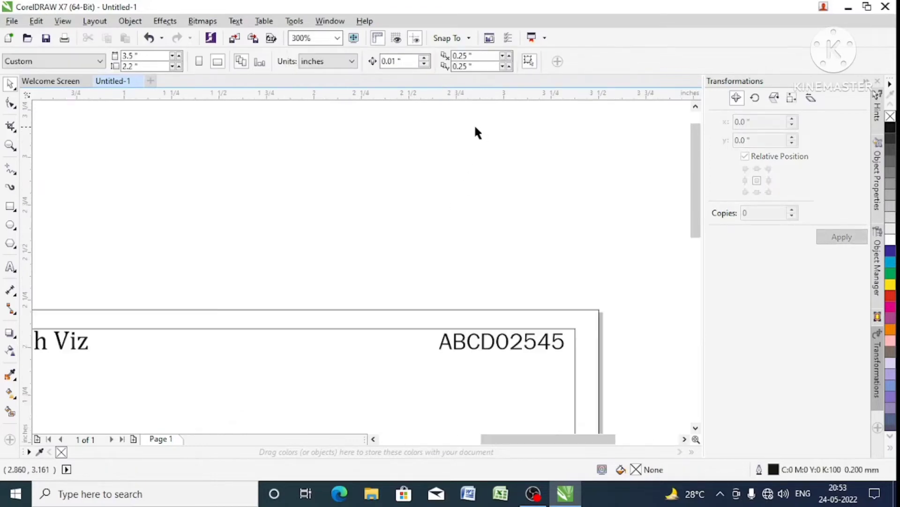
pyautogui.scroll(-1, 486, 120)
pyautogui.moveTo(401, 100); pyautogui.dragTo(399, 224)
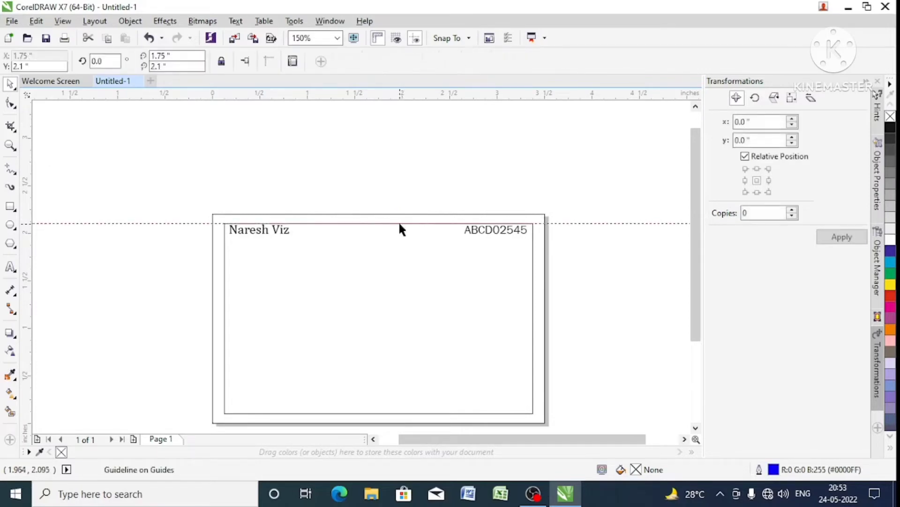
pyautogui.moveTo(386, 97); pyautogui.dragTo(392, 233)
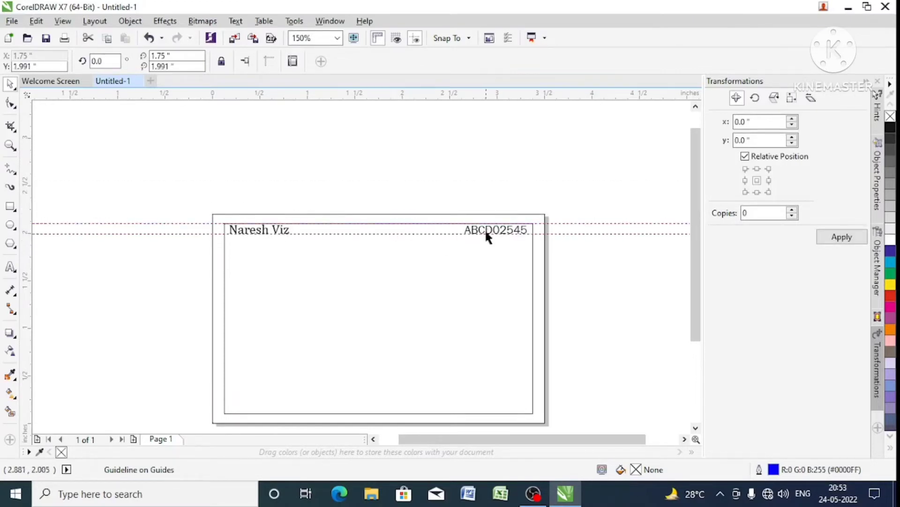
# - Ungroup the two header texts and select only the "ABCD02545" text
pyautogui.scroll(2, 486, 234)
pyautogui.scroll(-4, 486, 235)
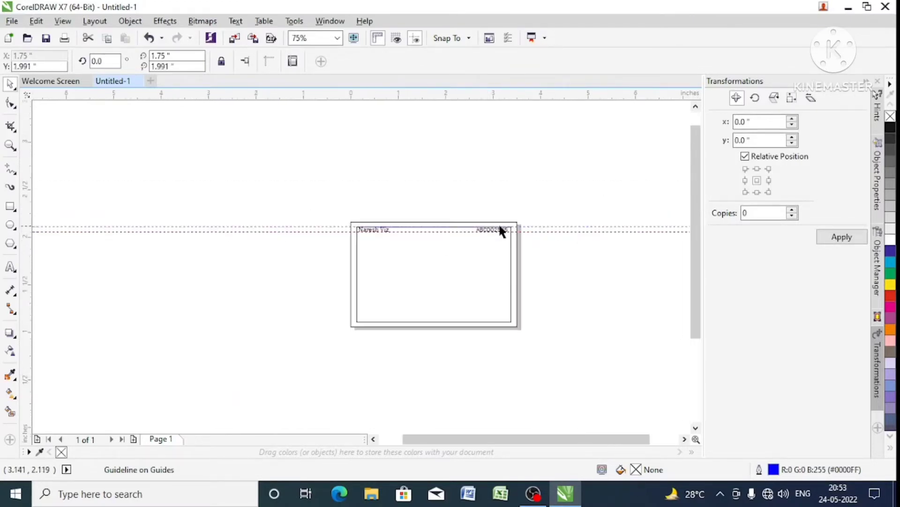
pyautogui.scroll(2, 498, 232)
pyautogui.scroll(2, 240, 238)
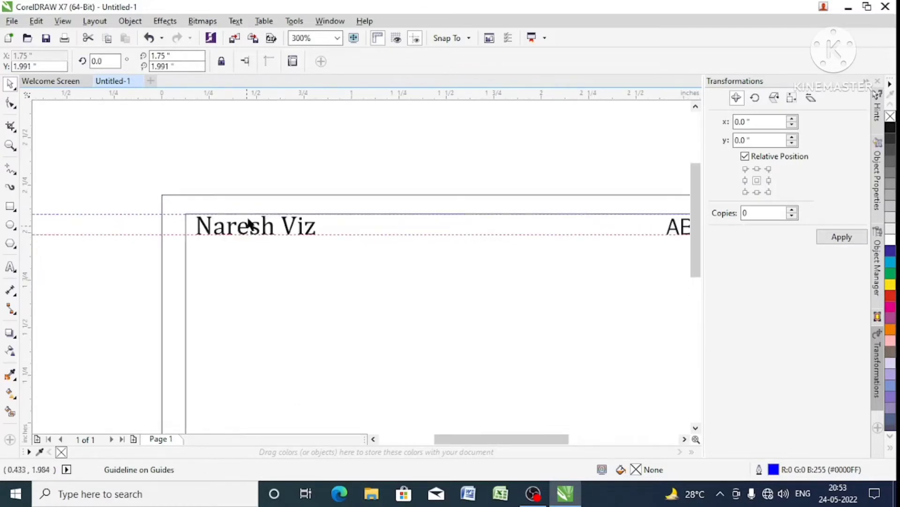
pyautogui.scroll(-2, 249, 225)
pyautogui.click(477, 218)
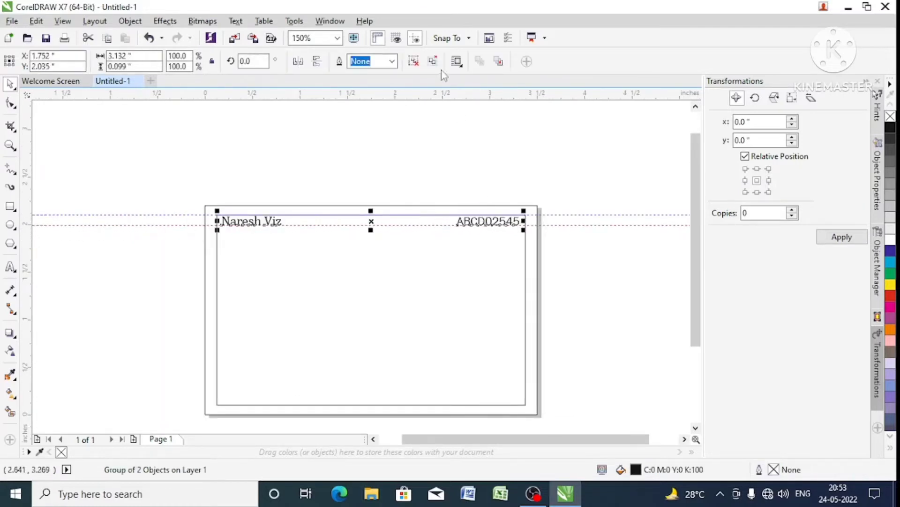
pyautogui.click(434, 61)
pyautogui.click(493, 156)
pyautogui.click(506, 221)
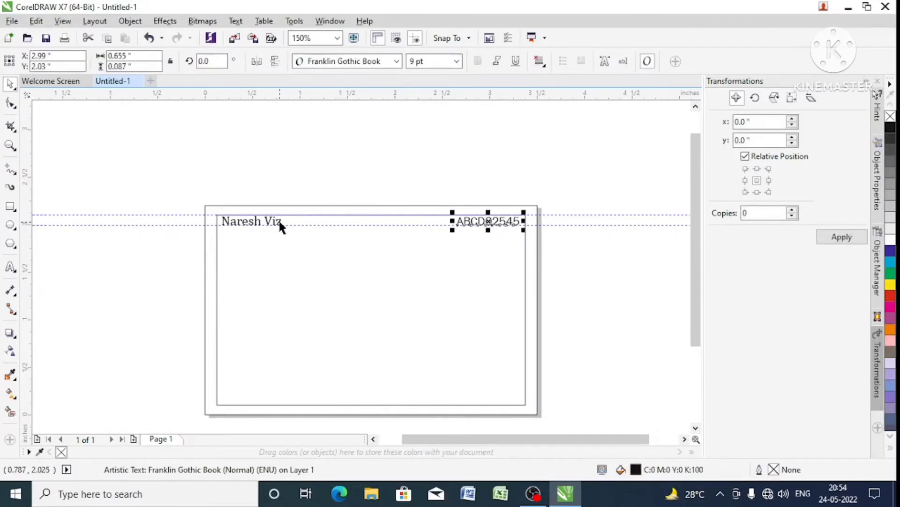
# - Align the name and "ABCD02545" header texts on a common horizontal centerline
pyautogui.keyDown('shift'); pyautogui.click(266, 223); pyautogui.keyUp('shift')
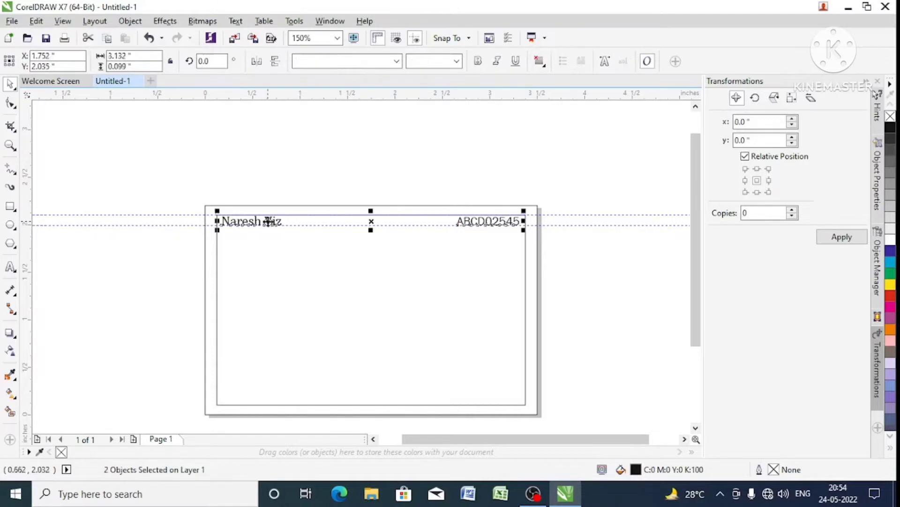
pyautogui.press('e')
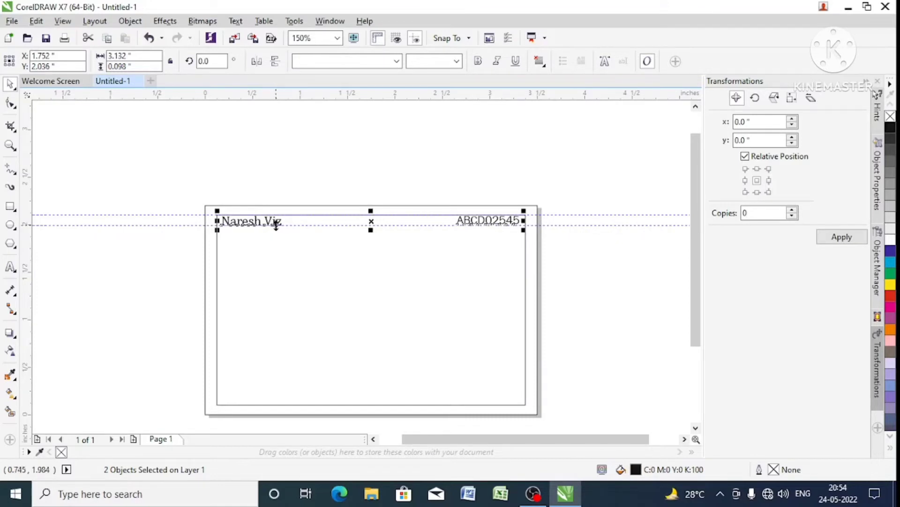
pyautogui.click(384, 177)
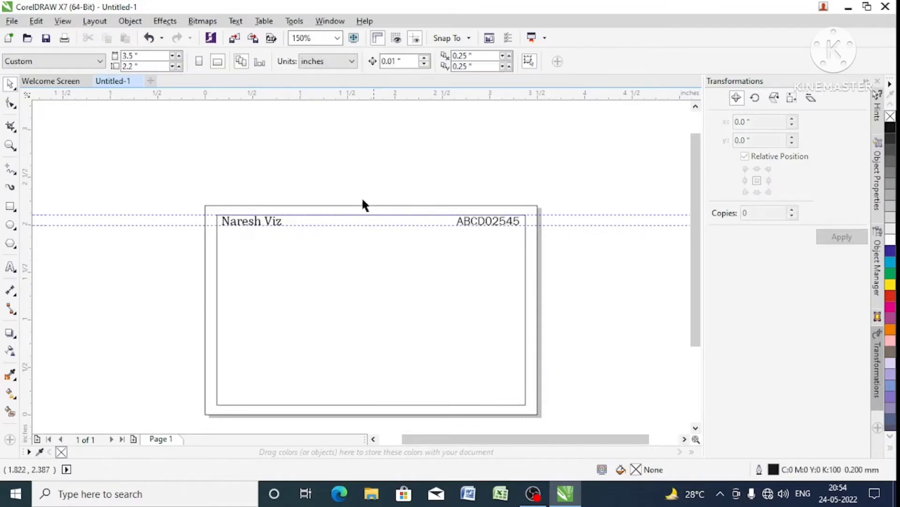
# - Fill the header name text with red and the "ABCD02545" text with blue (C100 M100 Y0 K0)
pyautogui.click(280, 224)
pyautogui.click(889, 299)
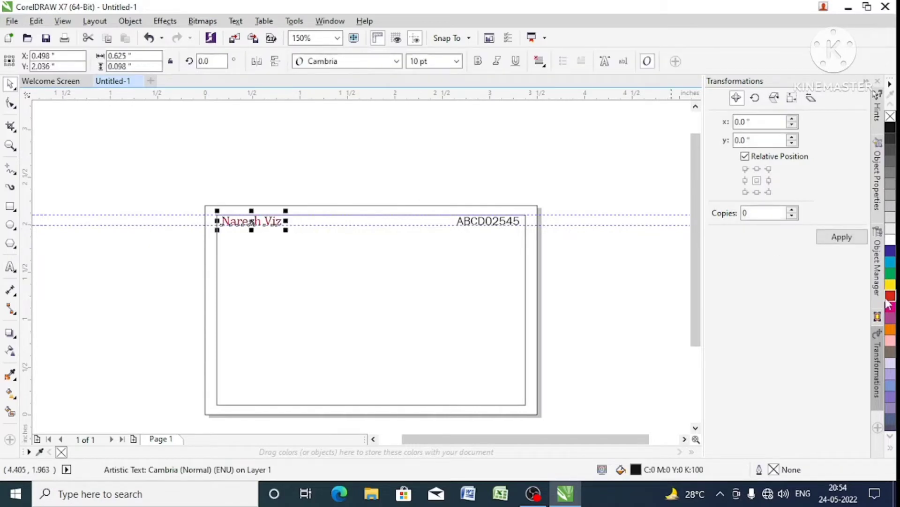
pyautogui.click(499, 221)
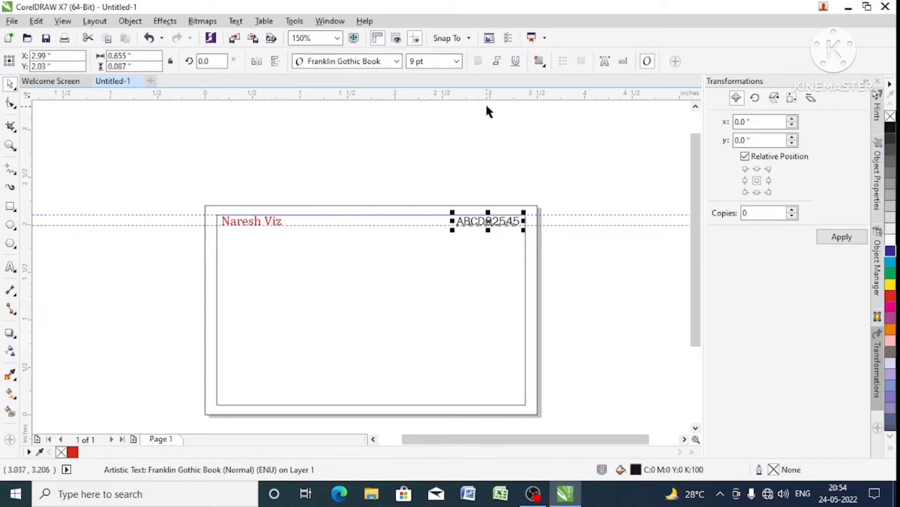
pyautogui.click(891, 250)
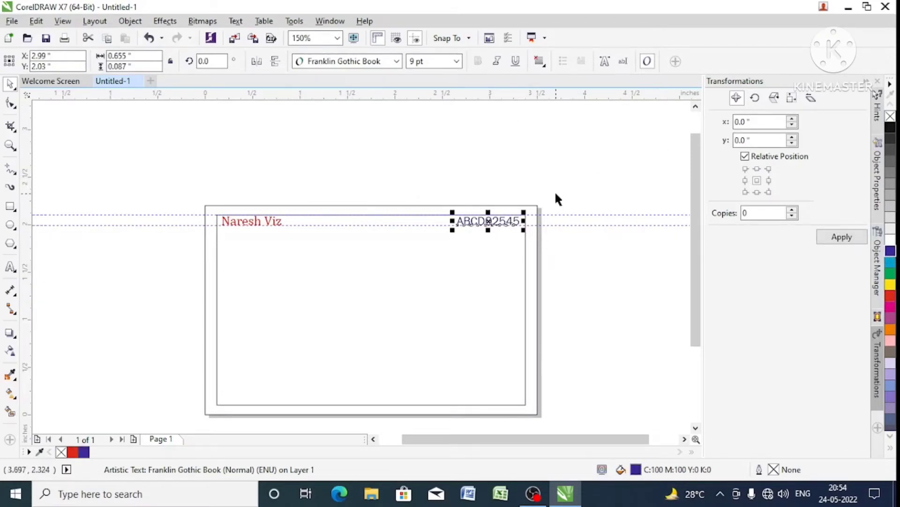
pyautogui.click(460, 206)
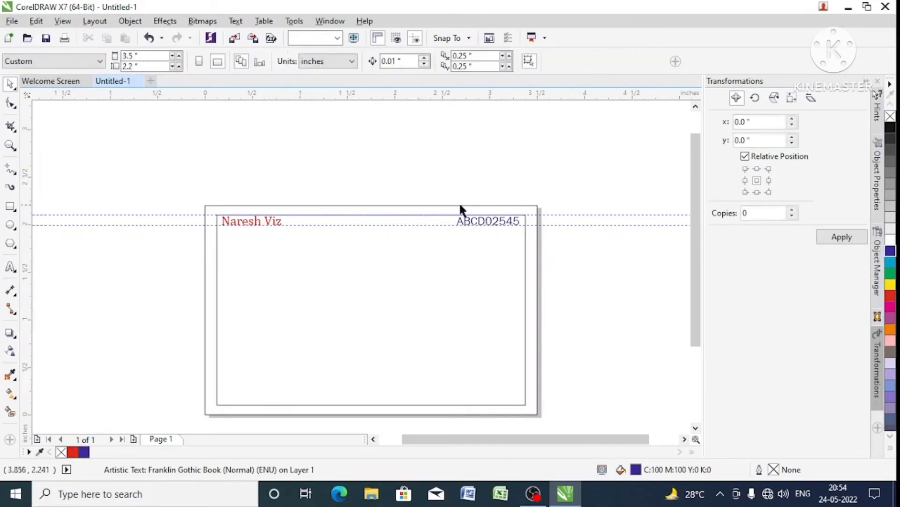
# - Duplicate the red header name text into the middle of the card and change the copy's wording to "Viz Traders"
pyautogui.click(268, 222)
pyautogui.click(266, 220)
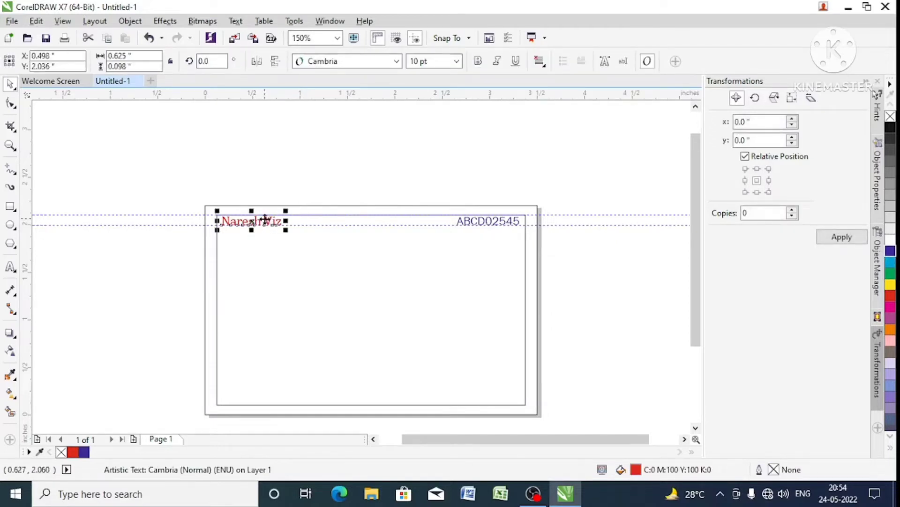
pyautogui.moveTo(265, 219); pyautogui.dragTo(345, 317)
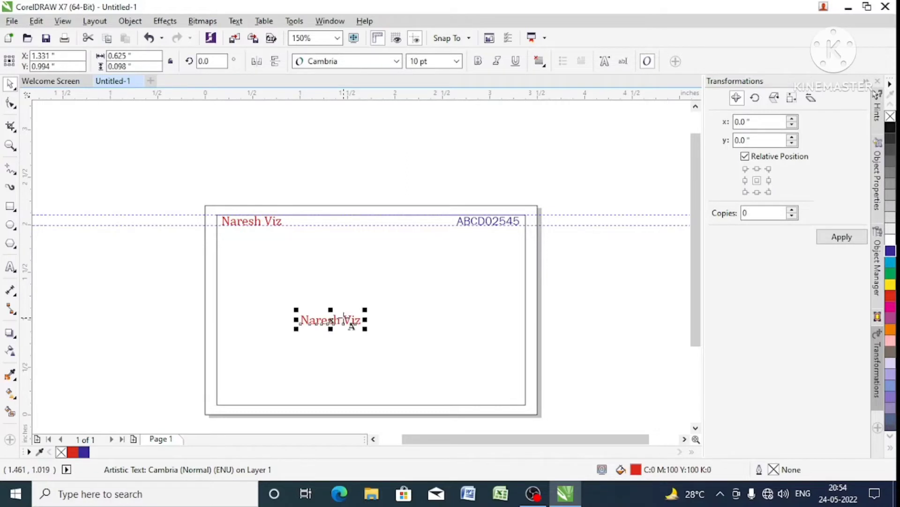
pyautogui.doubleClick(344, 318)
pyautogui.write('Vi')
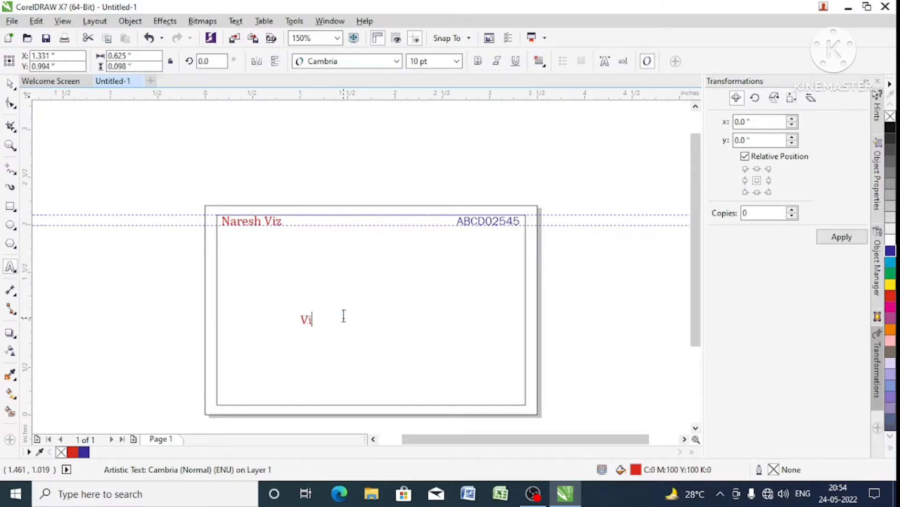
pyautogui.write('z Traders')
pyautogui.hotkey('ctrl', 'space')
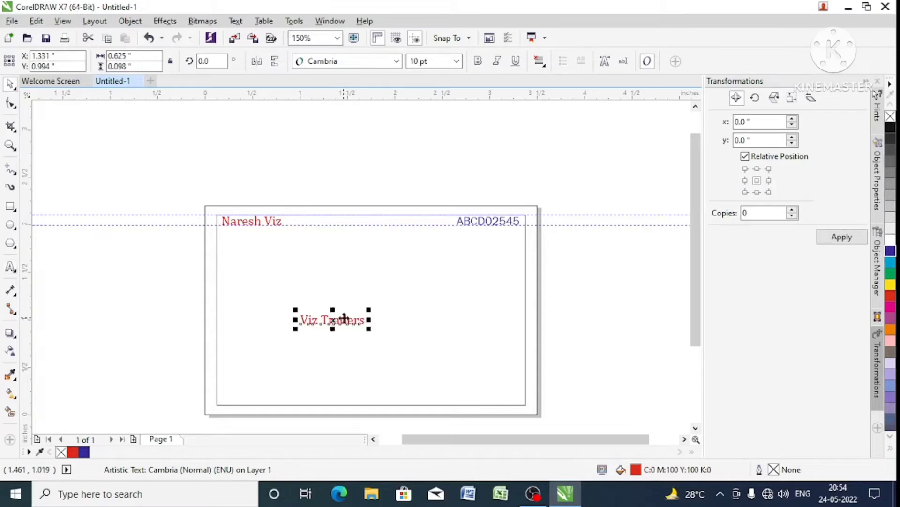
# - Set the "Viz Traders" text to 24 pt and center it horizontally on the inner rectangle
pyautogui.click(456, 61)
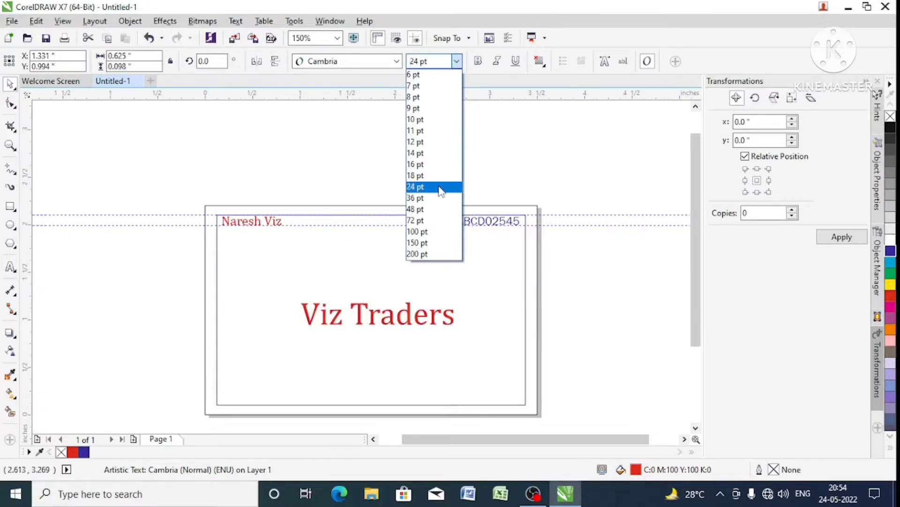
pyautogui.click(438, 186)
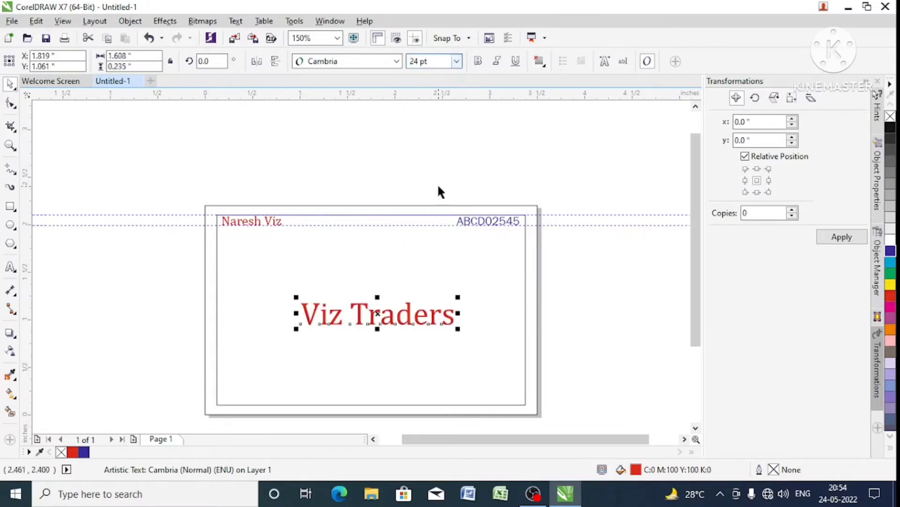
pyautogui.keyDown('shift'); pyautogui.click(456, 265); pyautogui.keyUp('shift')
pyautogui.press('c')
pyautogui.click(577, 286)
# - Center the "Viz Traders" text vertically on the inner rectangle
pyautogui.click(428, 313)
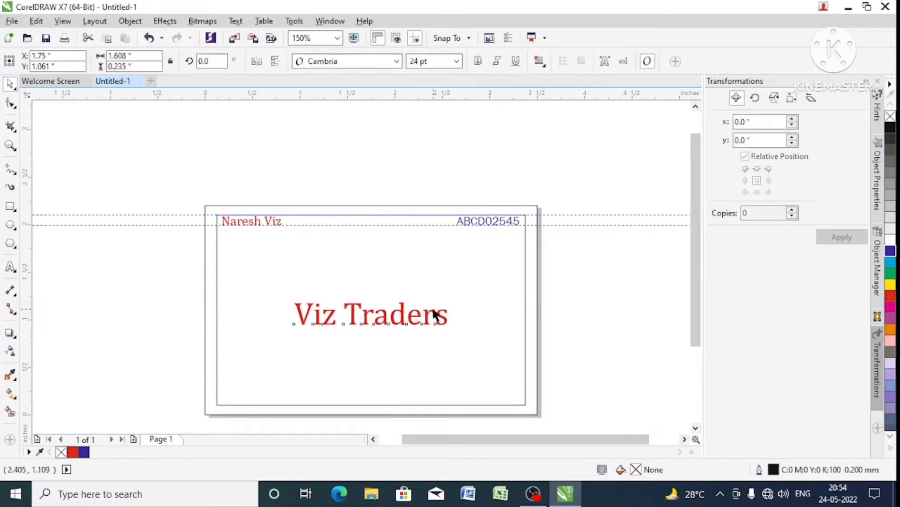
pyautogui.keyDown('shift'); pyautogui.click(476, 305); pyautogui.keyUp('shift')
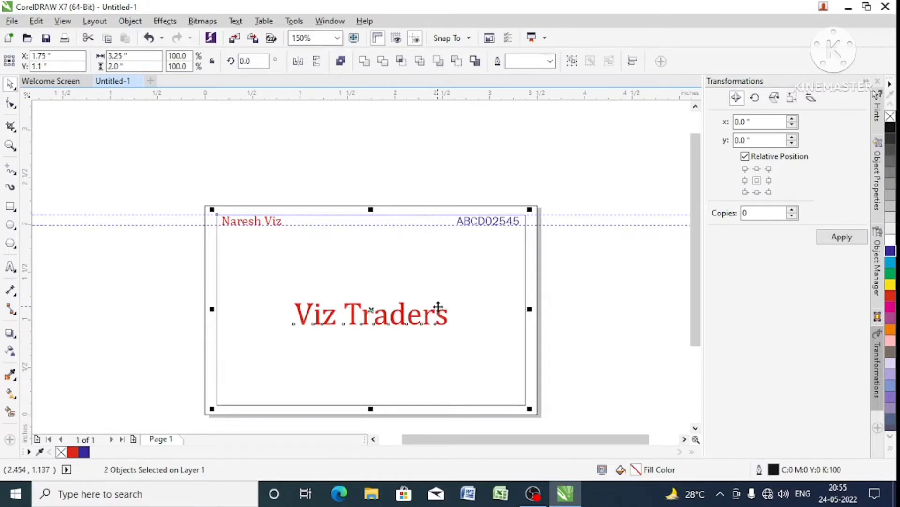
pyautogui.press('Up')
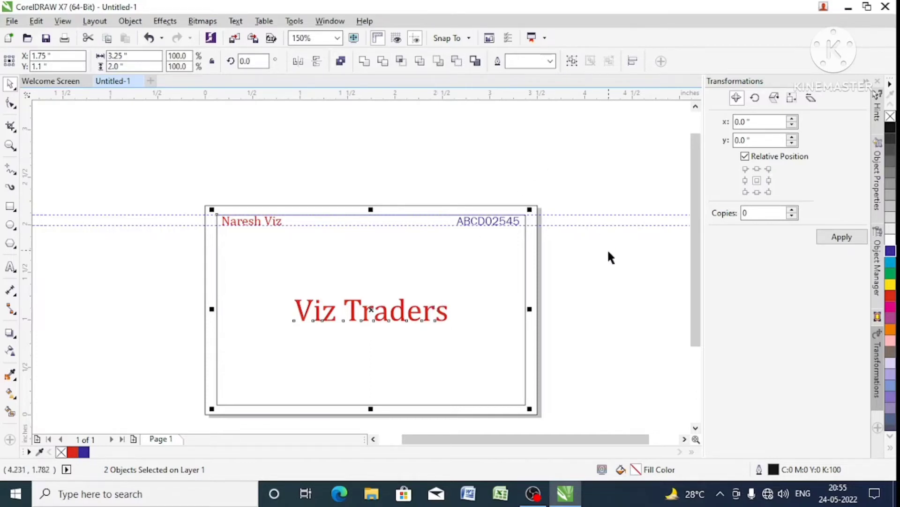
pyautogui.click(593, 277)
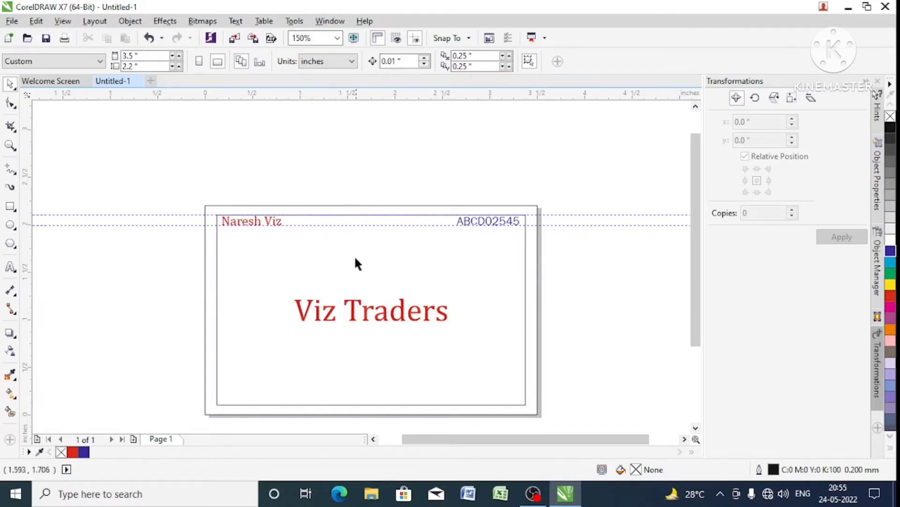
# - Move "Viz Traders" straight up about 0.55 inch to below the header texts and set its font to Clarendon Blk BT
pyautogui.click(385, 318)
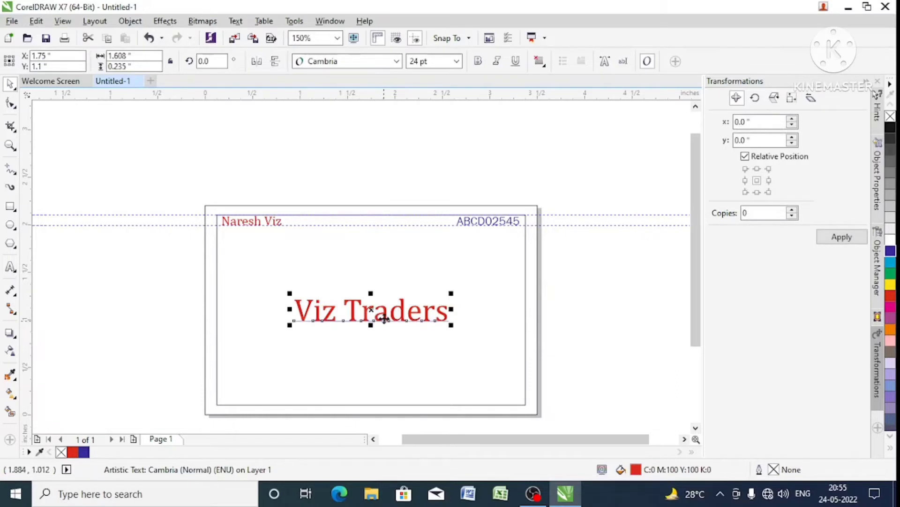
pyautogui.moveTo(385, 318); pyautogui.dragTo(382, 268)
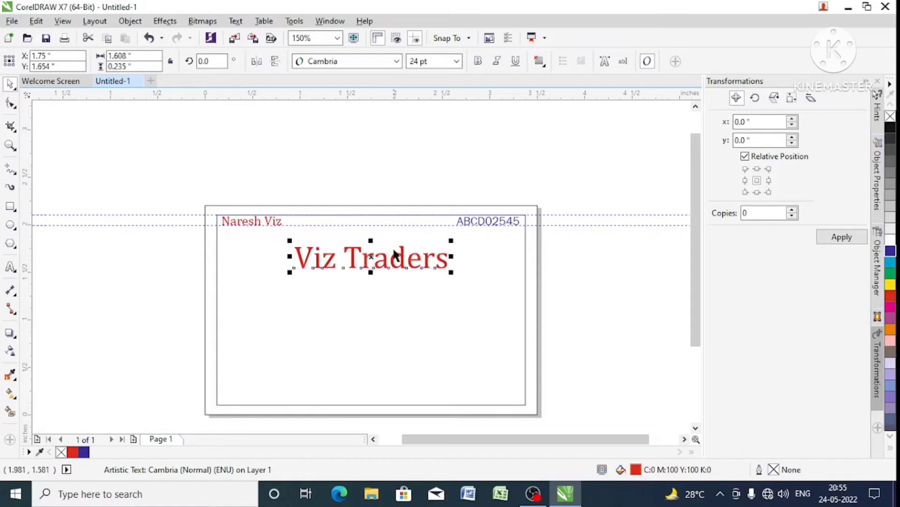
pyautogui.click(359, 61)
pyautogui.click(365, 377)
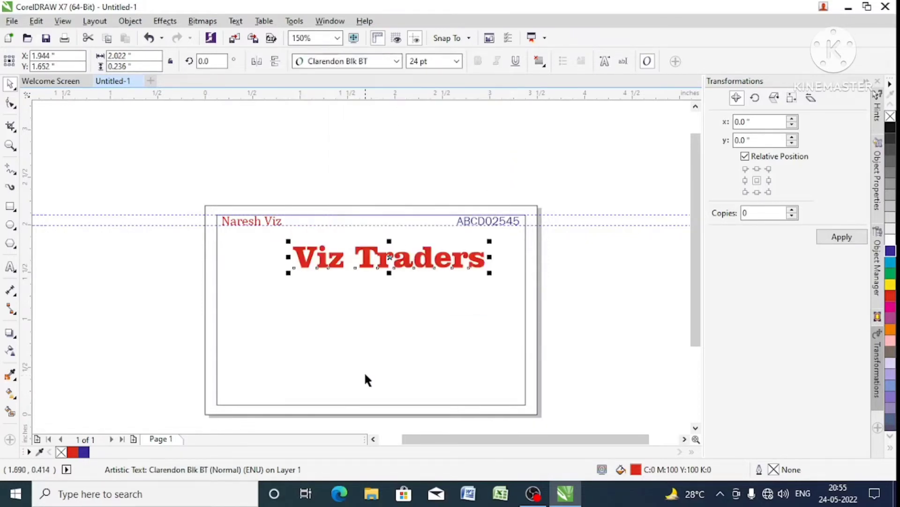
# - Break the "Viz Traders" text apart into separate words and fill "Traders" with blue (C100 M100 Y0 K0)
pyautogui.click(409, 344)
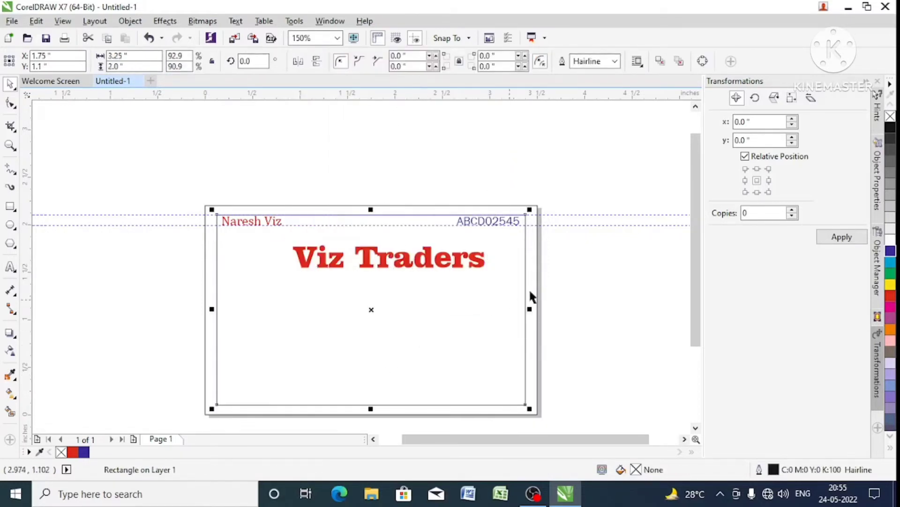
pyautogui.click(505, 259)
pyautogui.click(445, 261)
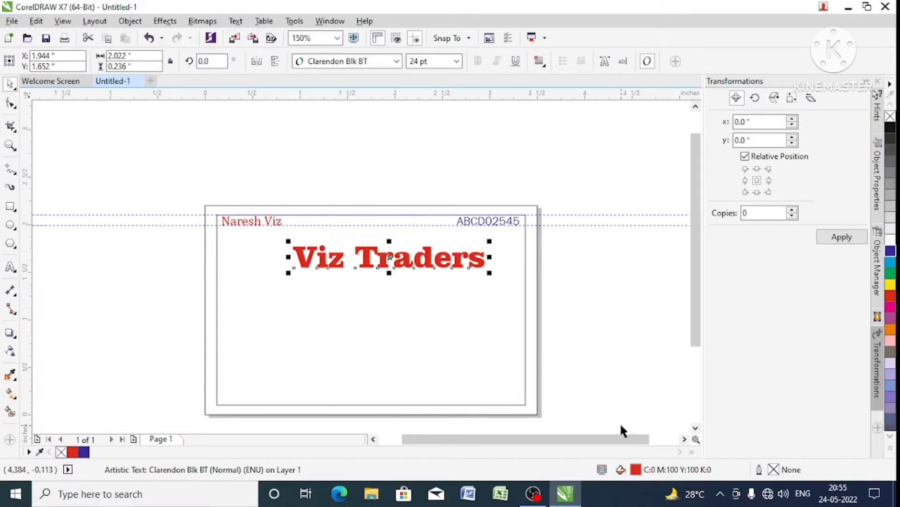
pyautogui.hotkey('ctrl', 'k')
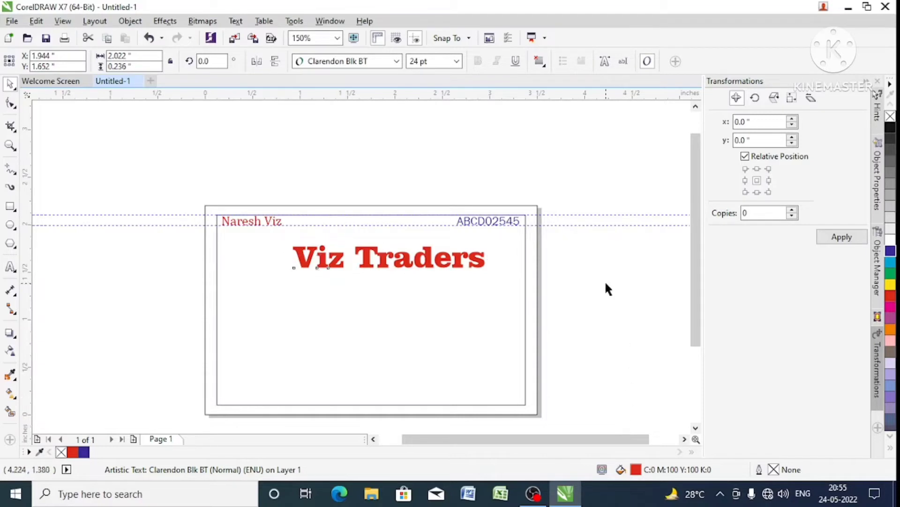
pyautogui.click(605, 287)
pyautogui.click(458, 261)
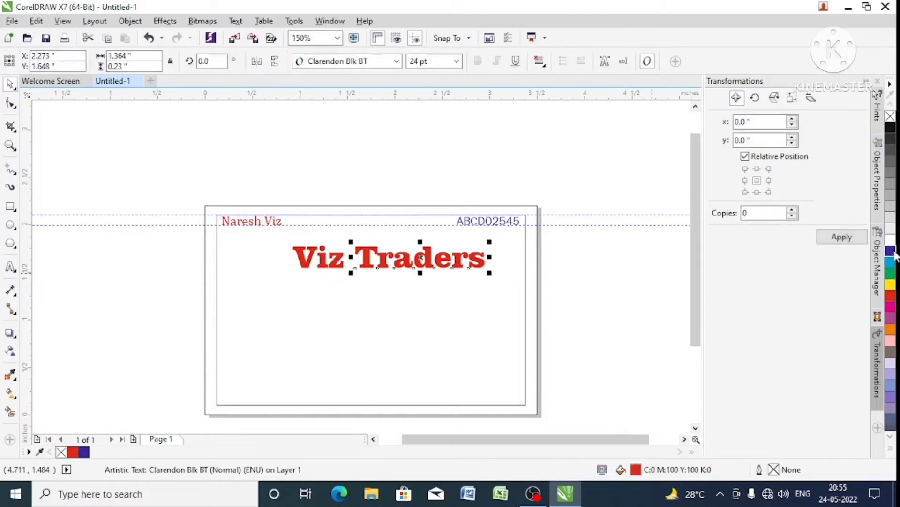
pyautogui.click(891, 252)
pyautogui.click(648, 276)
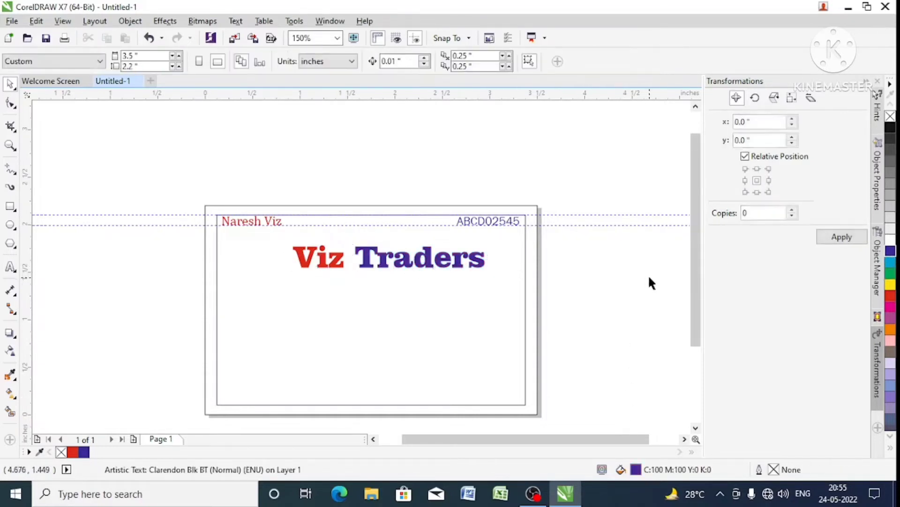
# - Open the fill of the word "Viz" for editing and pick a light teal, #4BB9AB (C67 M0 Y40 K0)
pyautogui.click(340, 262)
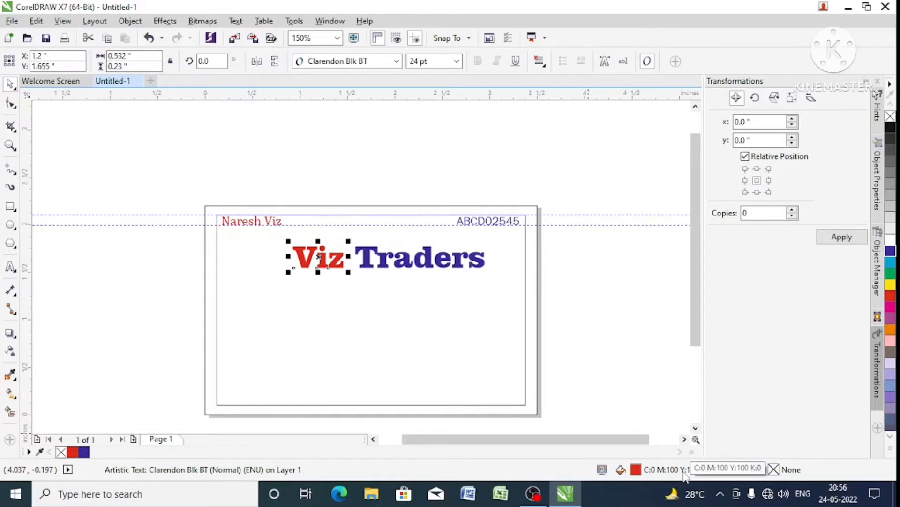
pyautogui.doubleClick(636, 469)
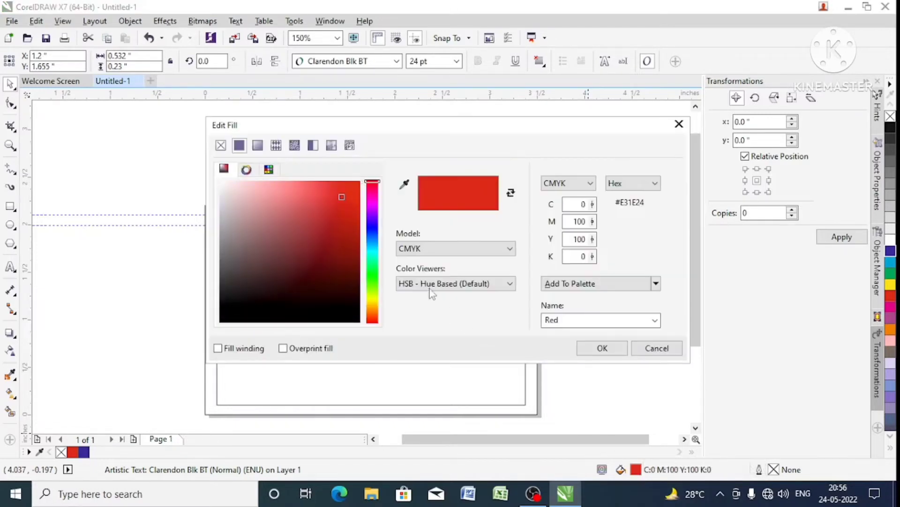
pyautogui.moveTo(343, 230); pyautogui.dragTo(321, 280)
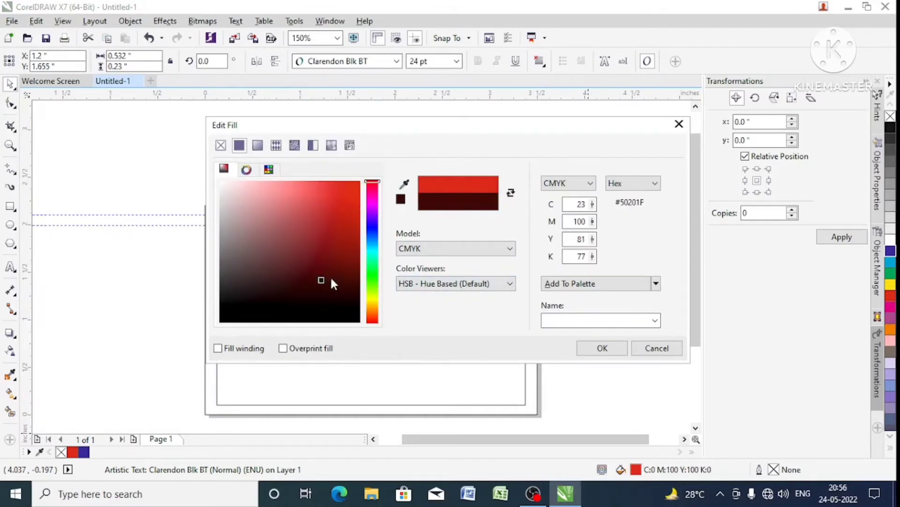
pyautogui.click(373, 255)
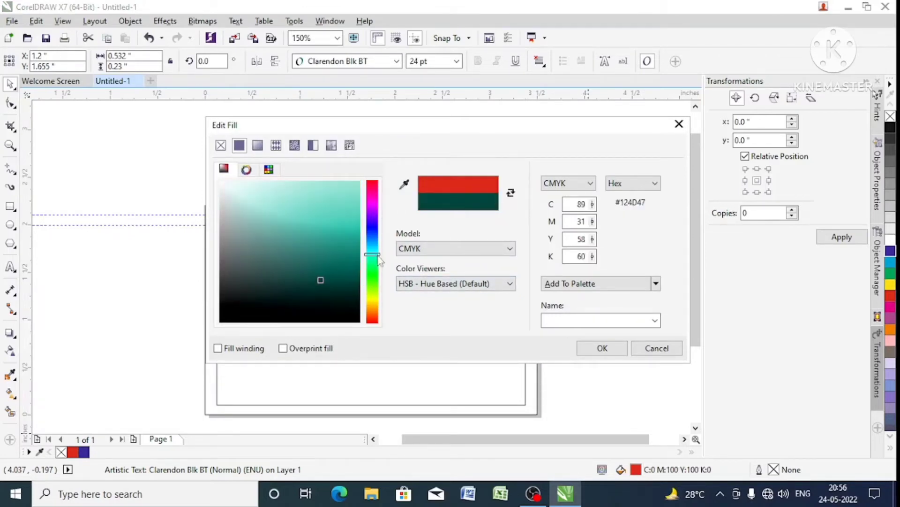
pyautogui.click(318, 214)
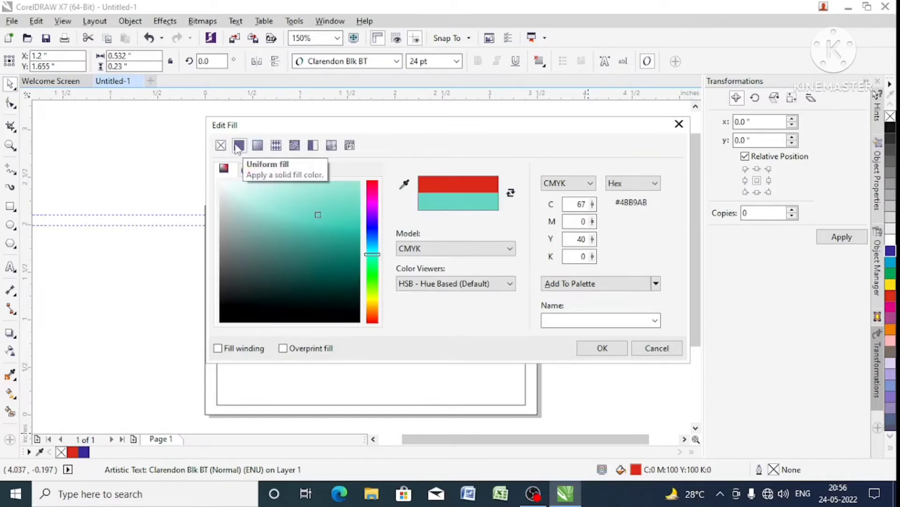
# - Switch the fill of "Viz" to a linear fountain fill and set its end color to dark green
pyautogui.click(258, 146)
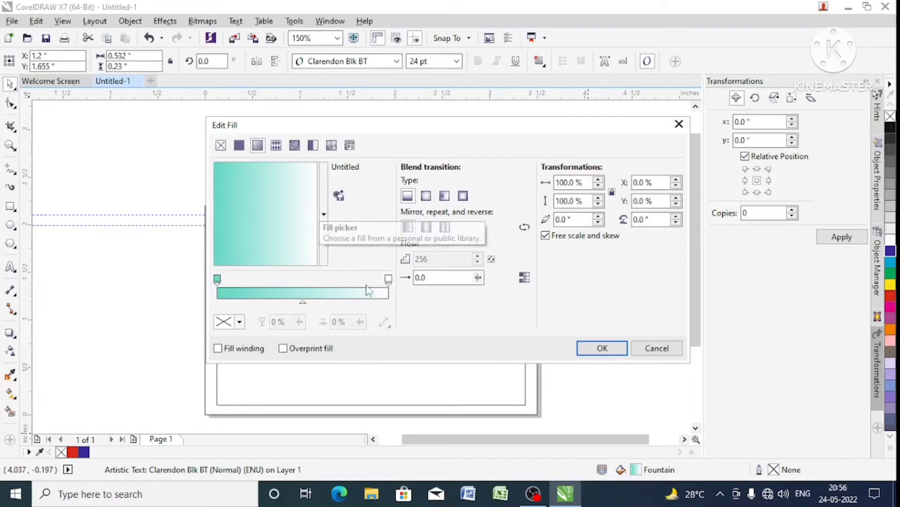
pyautogui.click(389, 279)
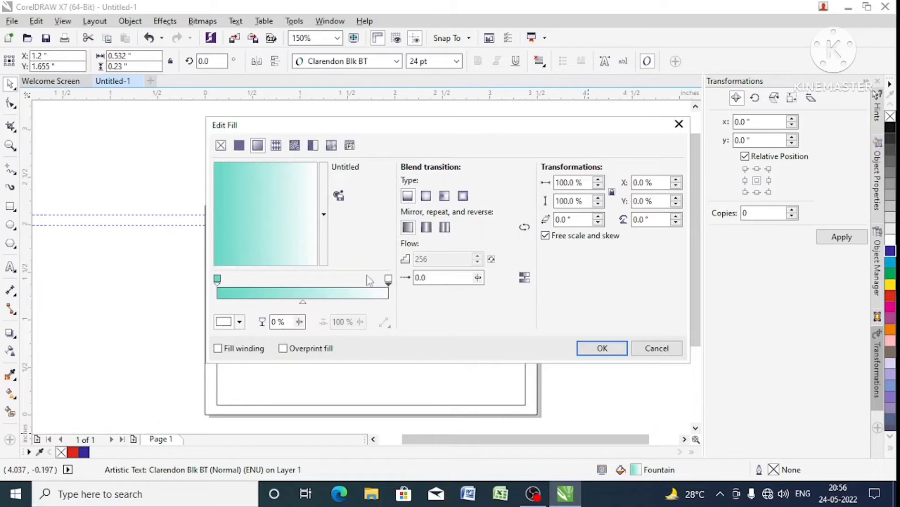
pyautogui.click(240, 322)
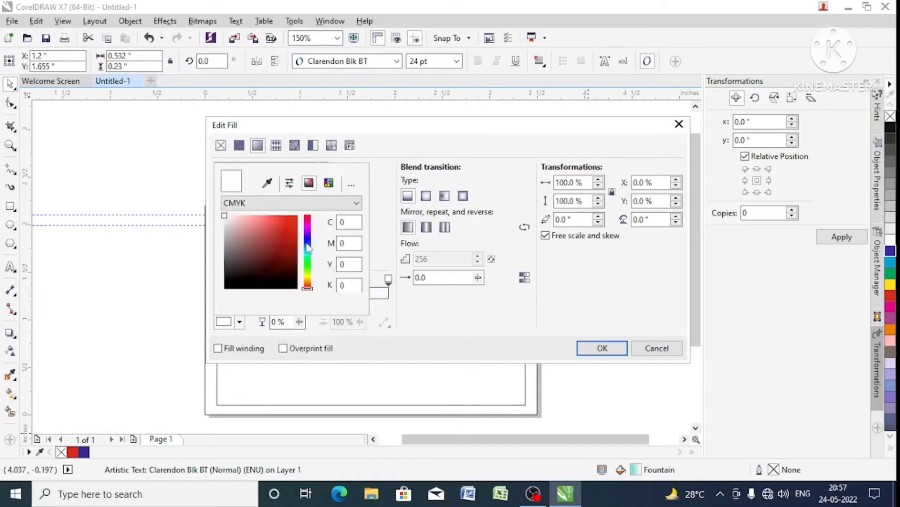
pyautogui.click(307, 264)
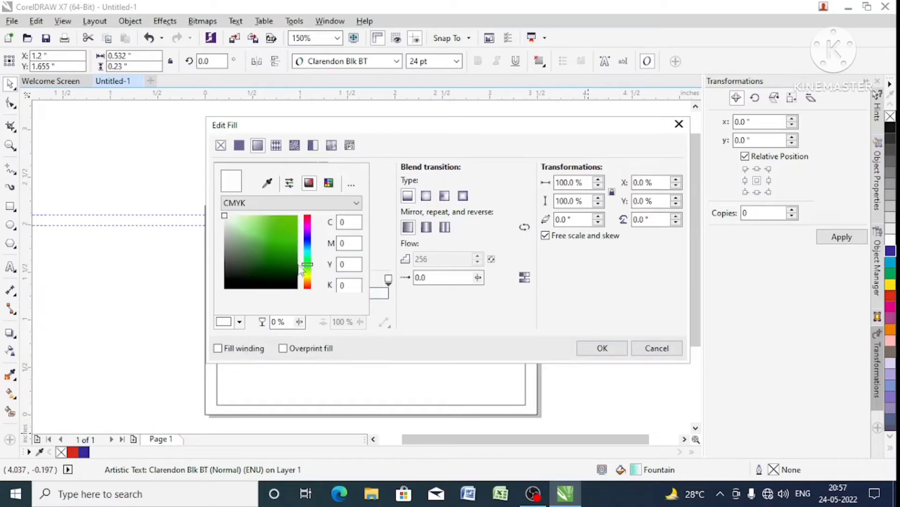
pyautogui.click(289, 265)
pyautogui.click(430, 313)
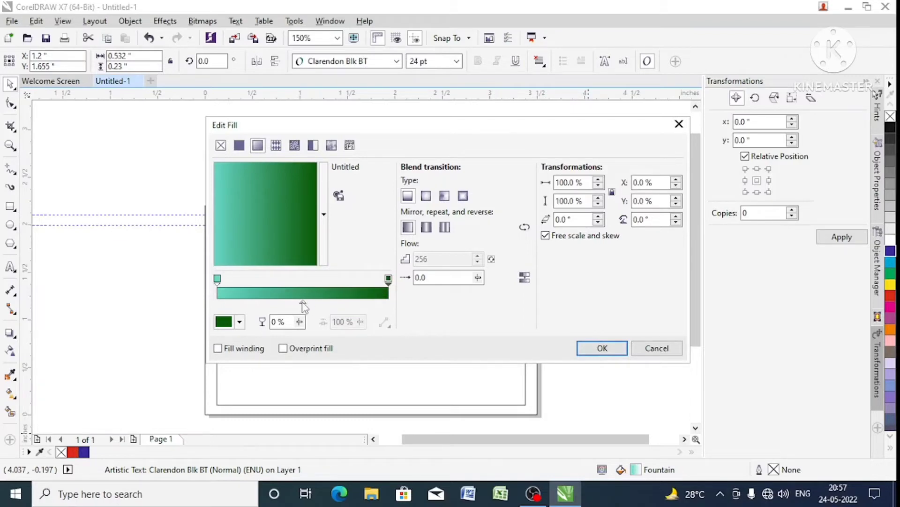
# - Shift the fill's blend midpoint to 40% and make it a rectangular fountain fill with the default, non-mirrored and non-repeating pattern
pyautogui.moveTo(303, 304)
pyautogui.mouseDown()
pyautogui.moveTo(329, 304)
pyautogui.moveTo(286, 304)
pyautogui.mouseUp()
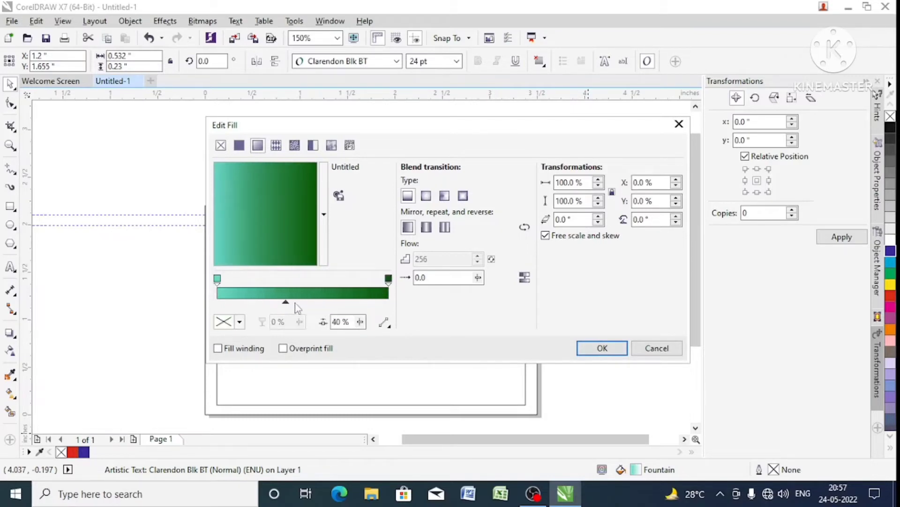
pyautogui.click(427, 199)
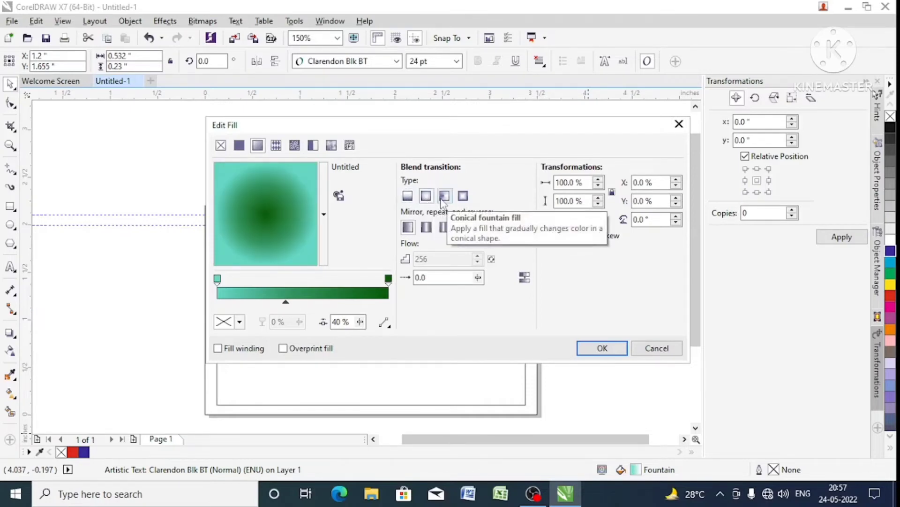
pyautogui.click(443, 202)
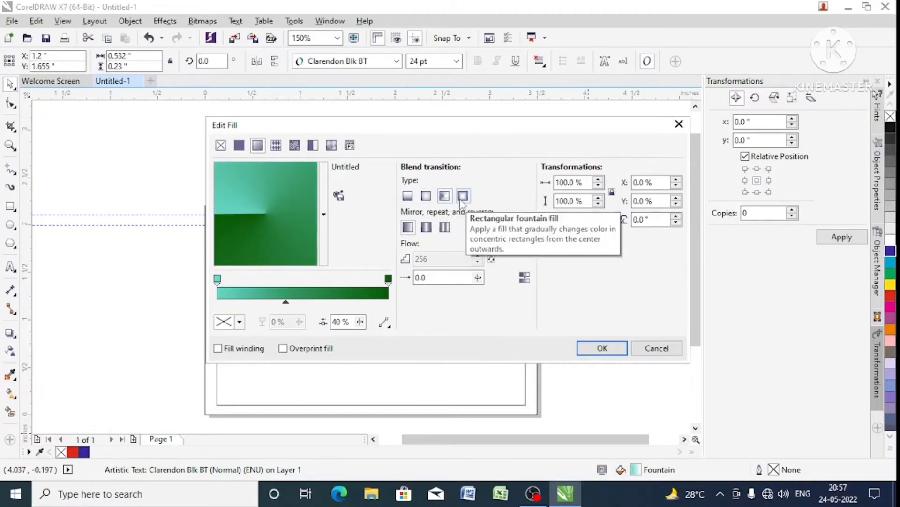
pyautogui.click(461, 198)
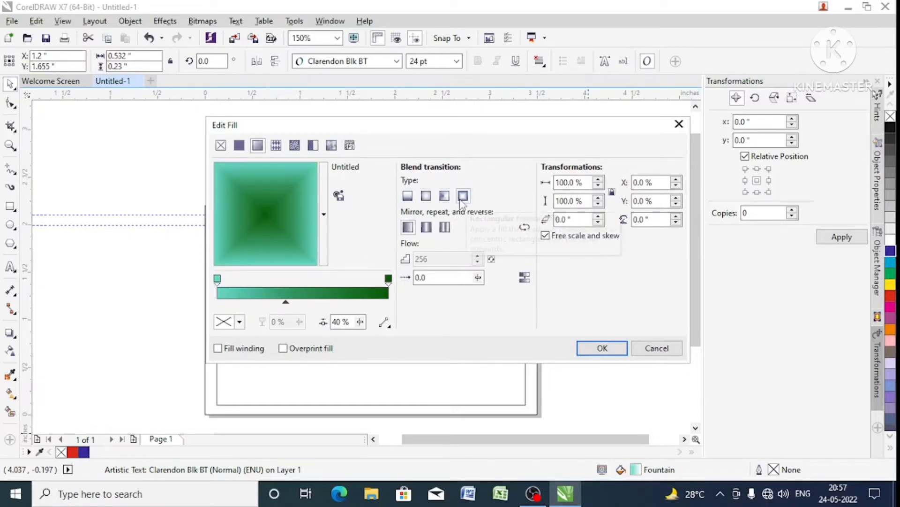
pyautogui.click(447, 229)
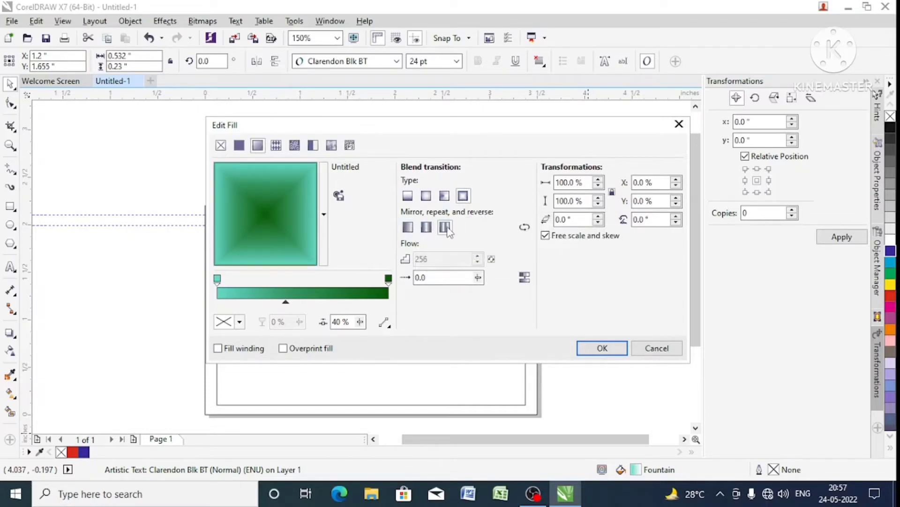
pyautogui.click(428, 229)
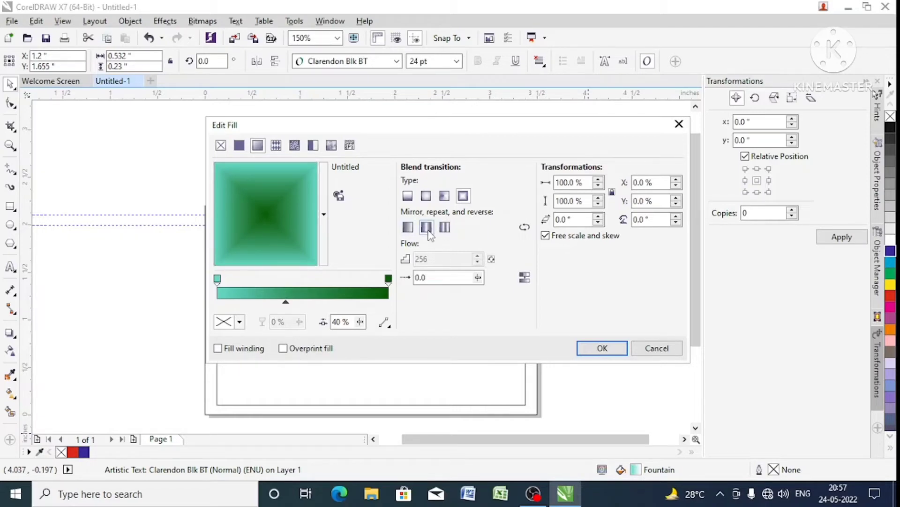
pyautogui.click(410, 229)
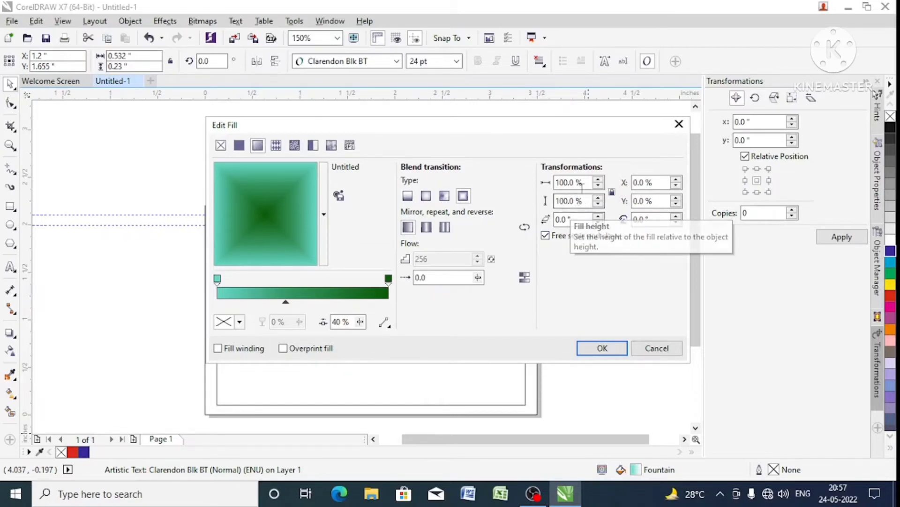
# - Scale the fountain fill to 50% width and height and skew it by 15°
pyautogui.moveTo(584, 182); pyautogui.dragTo(545, 186)
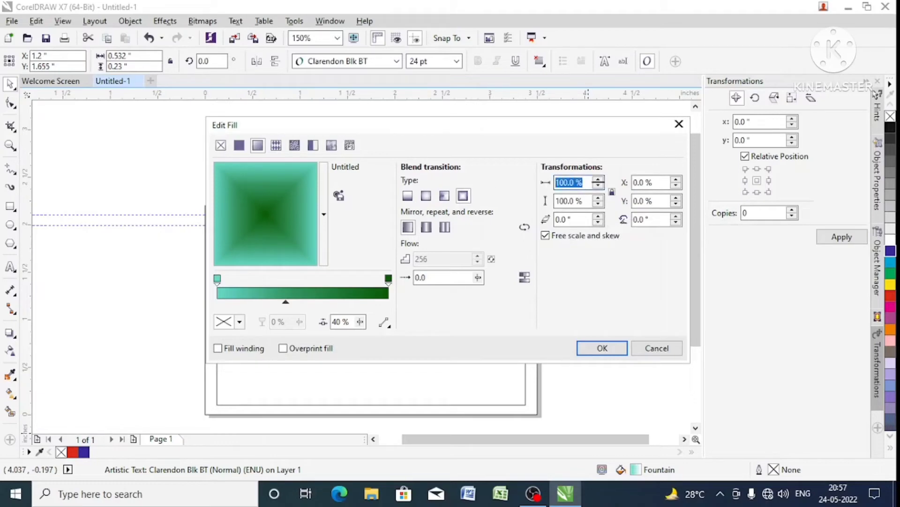
pyautogui.write('50')
pyautogui.press('Tab')
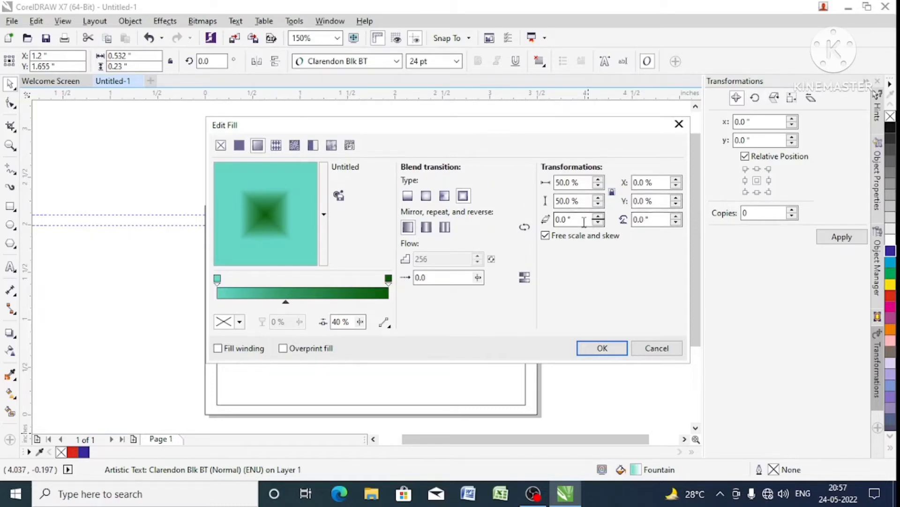
pyautogui.moveTo(584, 222); pyautogui.dragTo(557, 223)
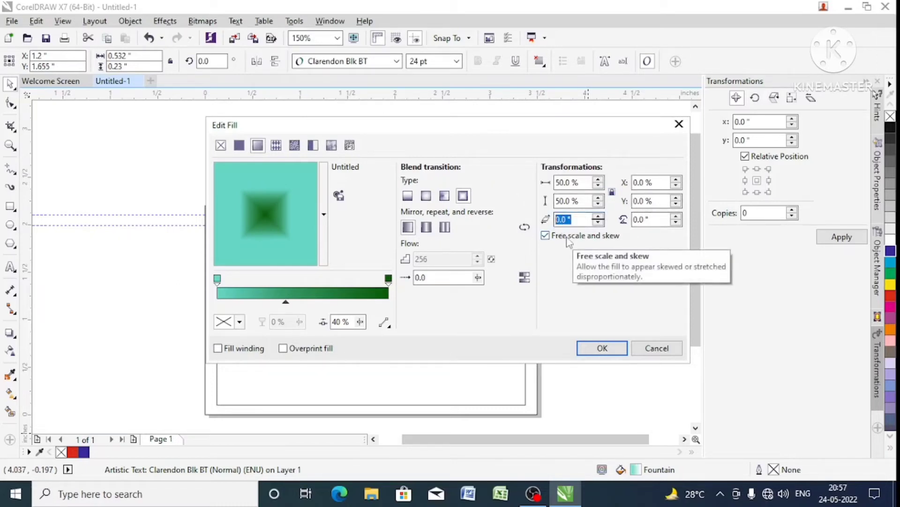
pyautogui.write('15')
pyautogui.press('Tab')
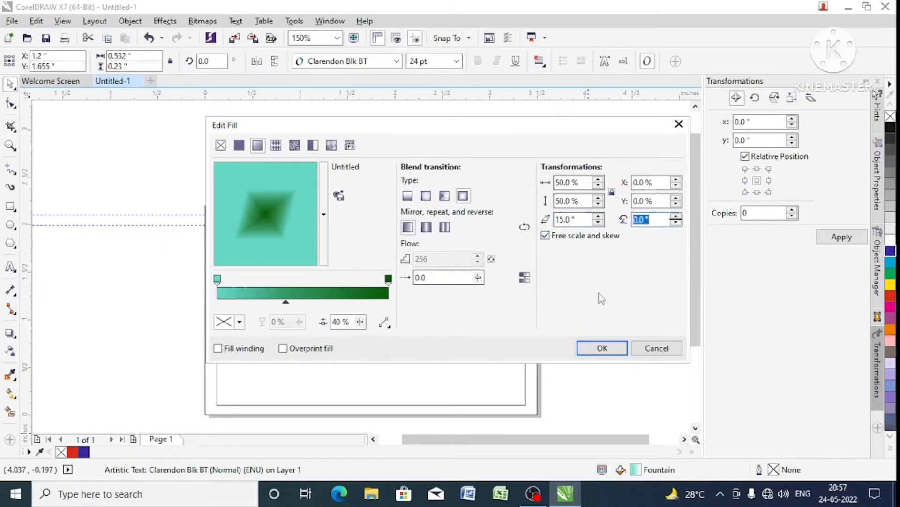
# - Rotate the fountain fill by 90° and apply the edited fill to the word "Viz"
pyautogui.click(659, 220)
pyautogui.moveTo(660, 220); pyautogui.dragTo(624, 220)
pyautogui.write('90')
pyautogui.press('Tab')
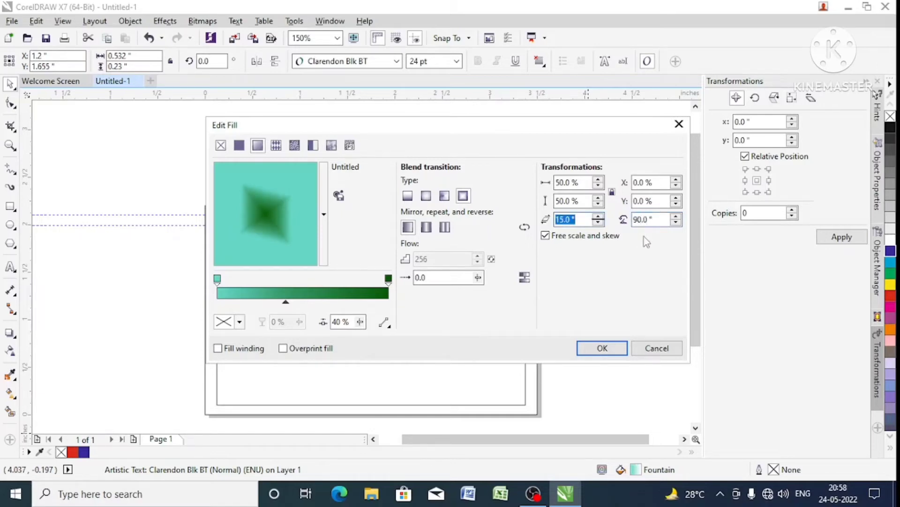
pyautogui.click(602, 348)
pyautogui.scroll(2, 329, 246)
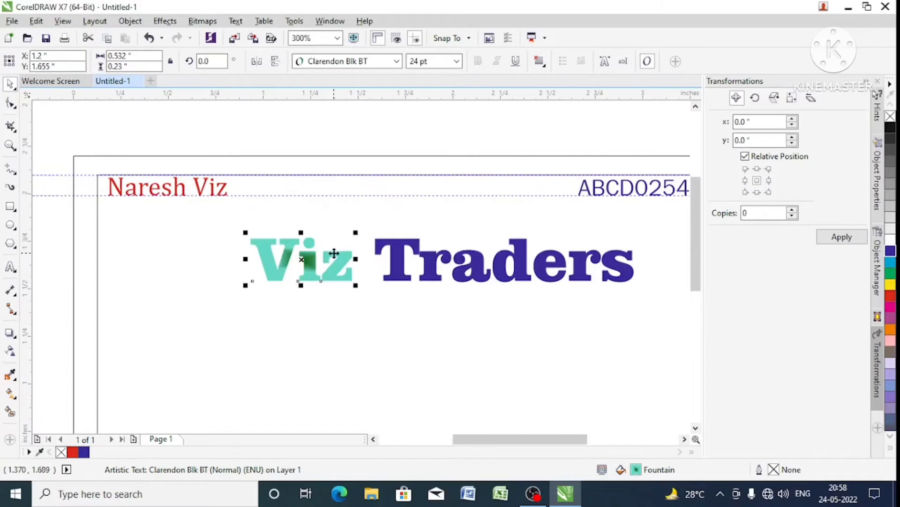
# - Undo and redo the fountain fill on "Viz" several times, finishing with a redo
pyautogui.hotkey('ctrl', 'z')
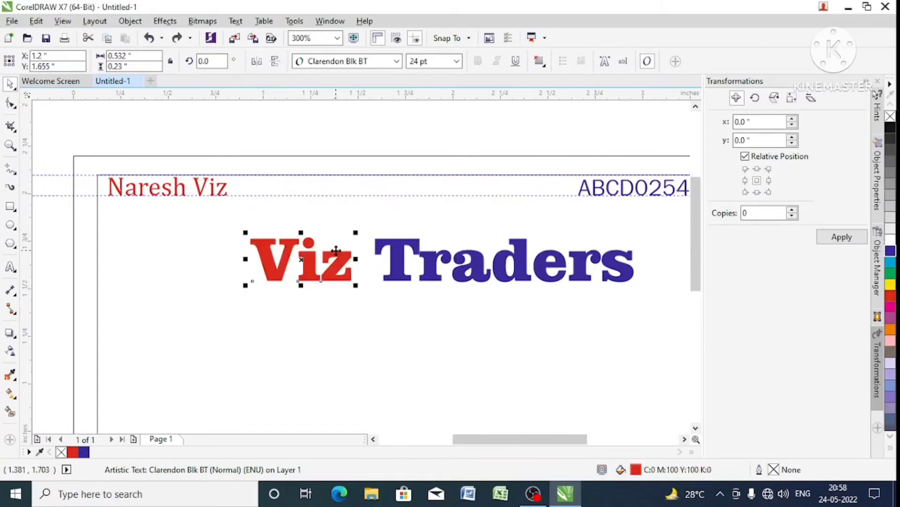
pyautogui.click(36, 21)
pyautogui.click(51, 50)
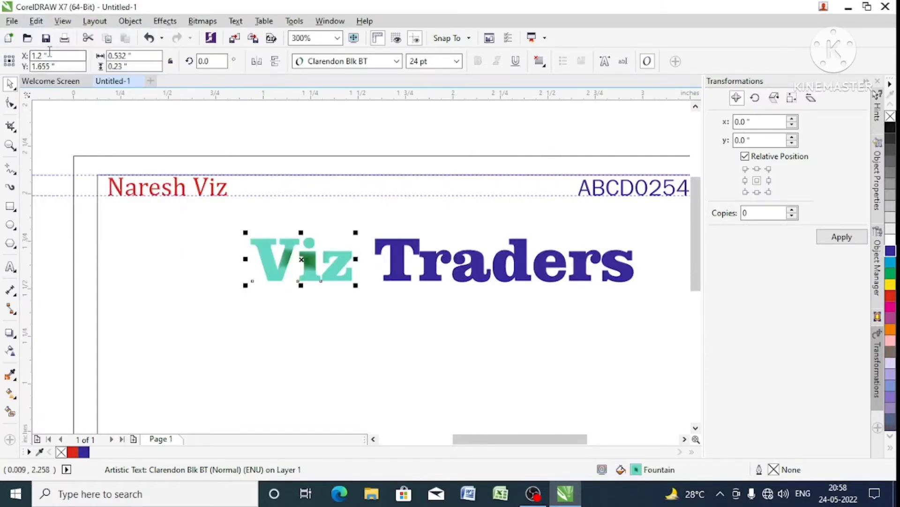
pyautogui.click(37, 21)
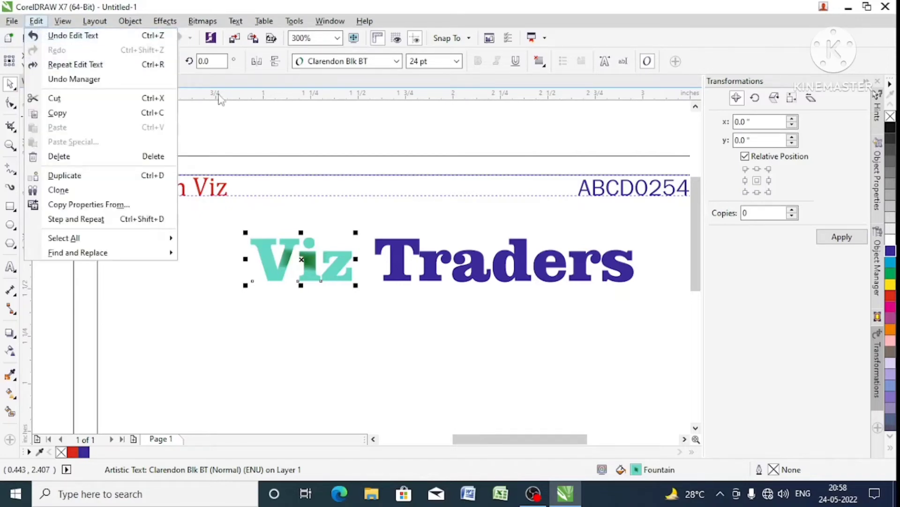
pyautogui.click(250, 123)
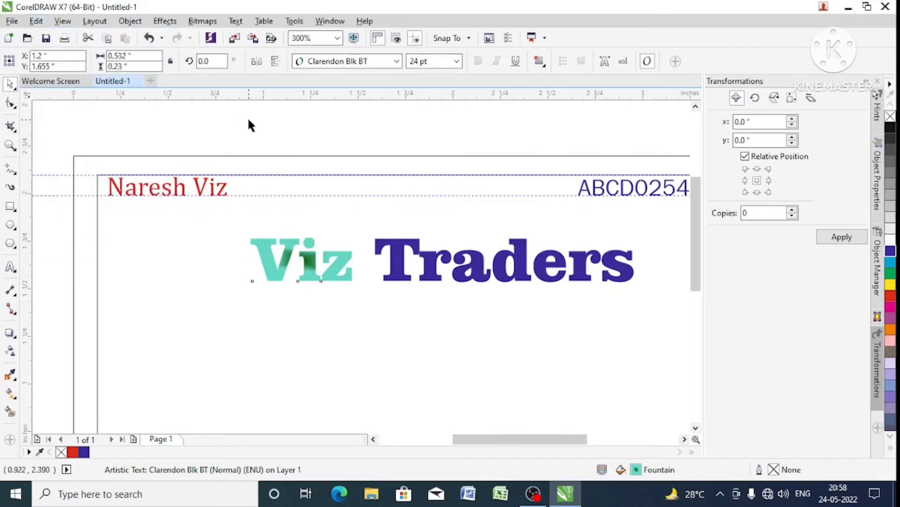
pyautogui.hotkey('ctrl', 'z')
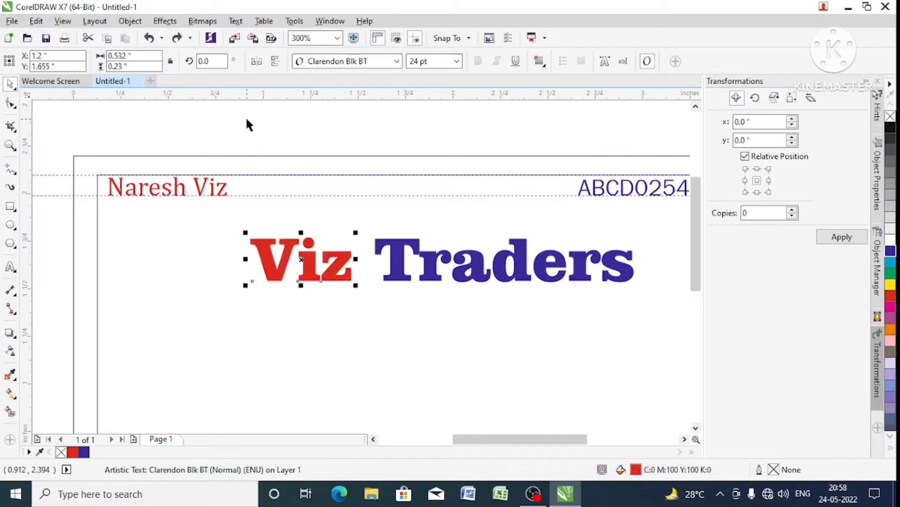
pyautogui.hotkey('ctrl', 'shift', 'z')
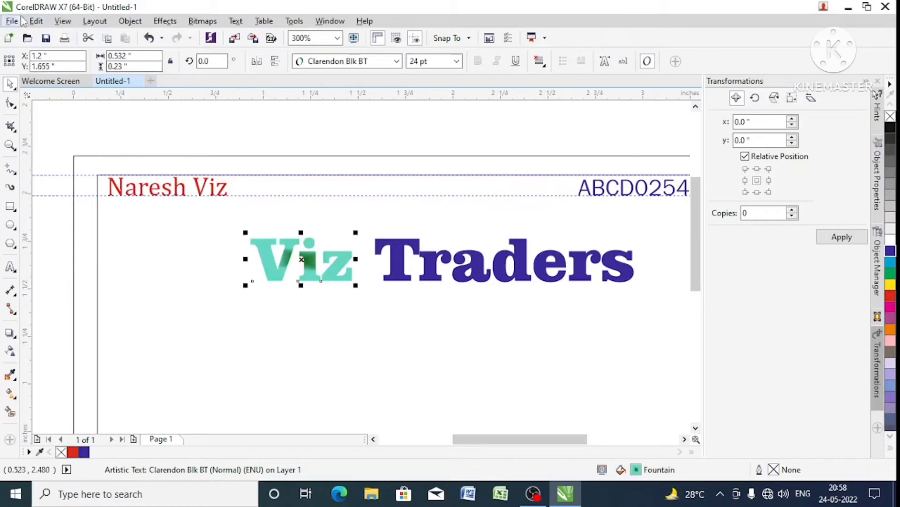
pyautogui.click(36, 20)
pyautogui.click(61, 35)
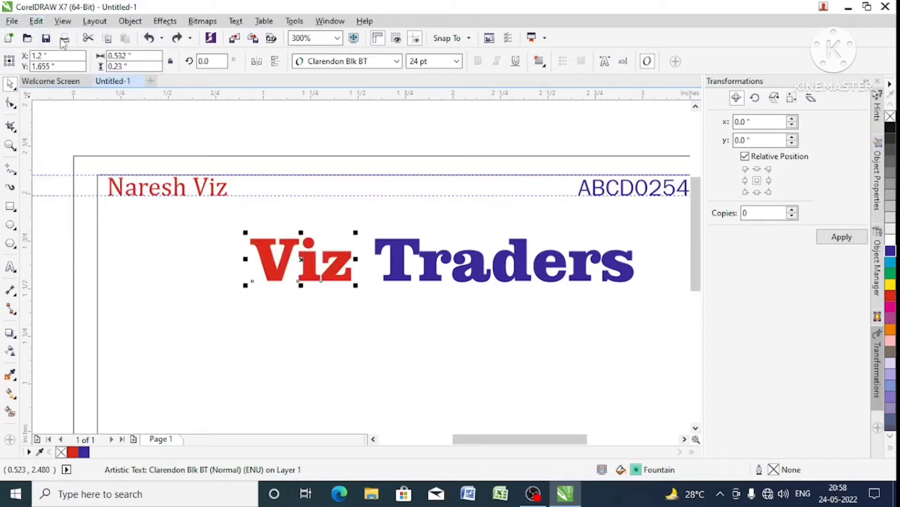
pyautogui.click(36, 21)
pyautogui.click(56, 50)
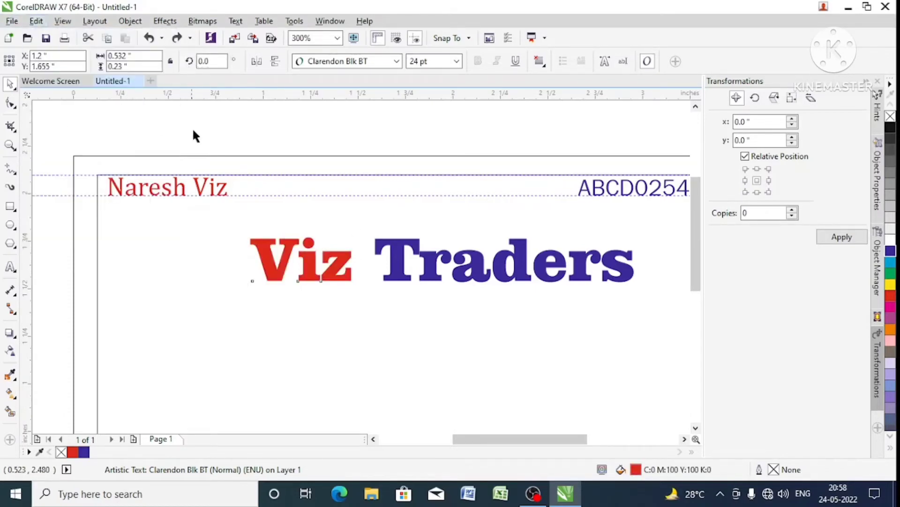
# - Place a copy of the word "Traders" about 0.42 inch straight below the original
pyautogui.scroll(-4, 301, 263)
pyautogui.scroll(2, 357, 268)
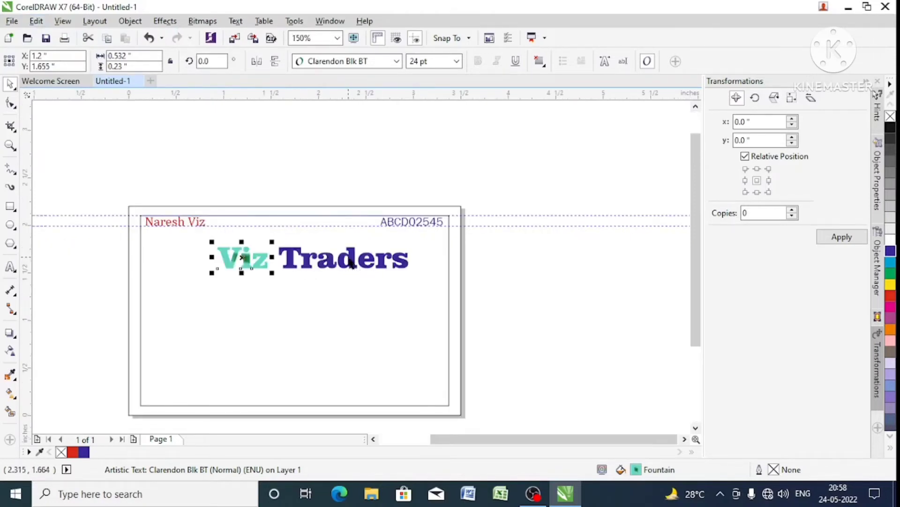
pyautogui.click(352, 264)
pyautogui.moveTo(352, 264); pyautogui.dragTo(352, 303)
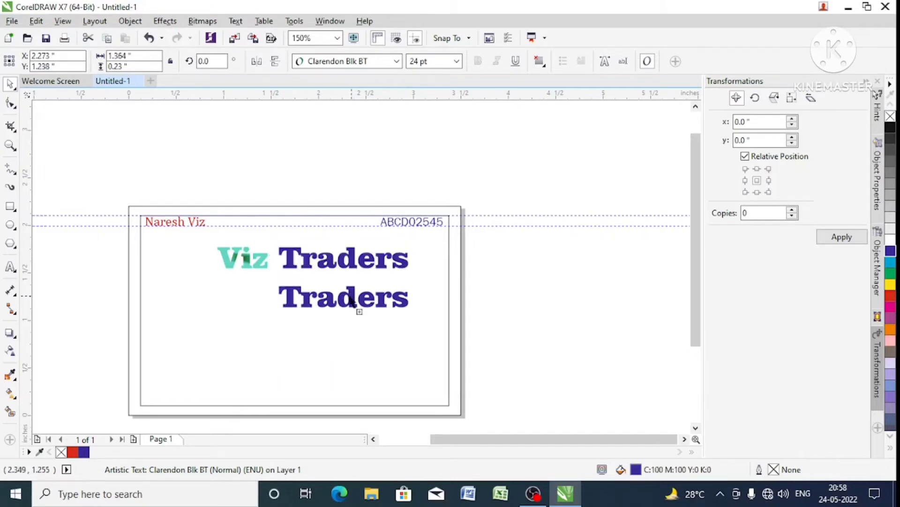
# - Replace the text of the copied word with "Spl. In : Grocery Supplier"
pyautogui.doubleClick(350, 295)
pyautogui.doubleClick(351, 292)
pyautogui.write('S')
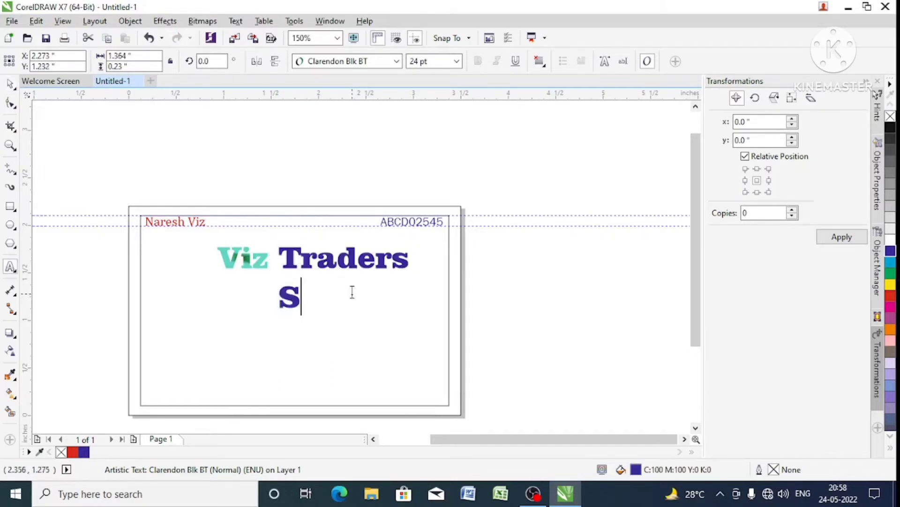
pyautogui.write('pl. I')
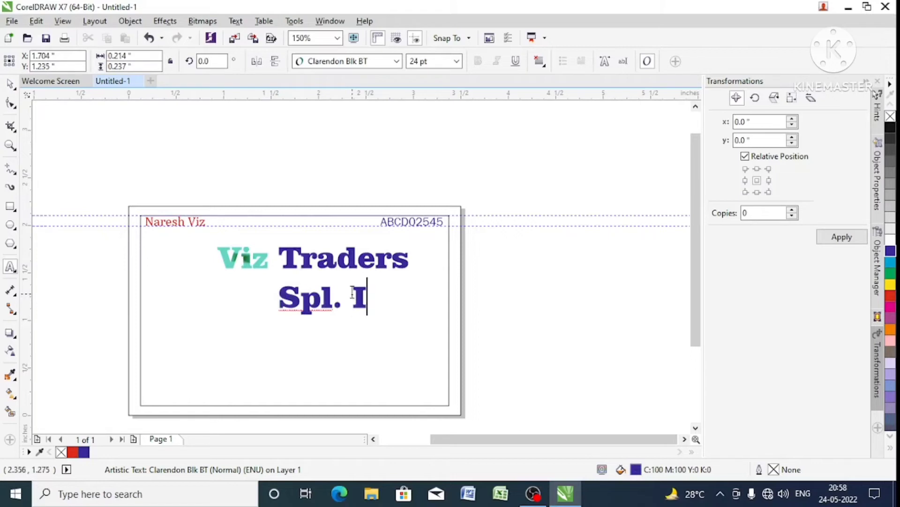
pyautogui.write('n : ')
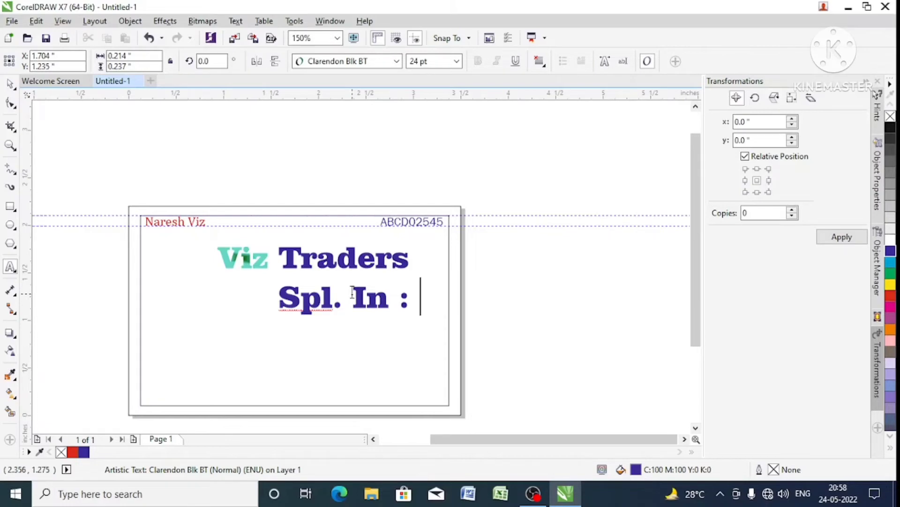
pyautogui.write('Grocer')
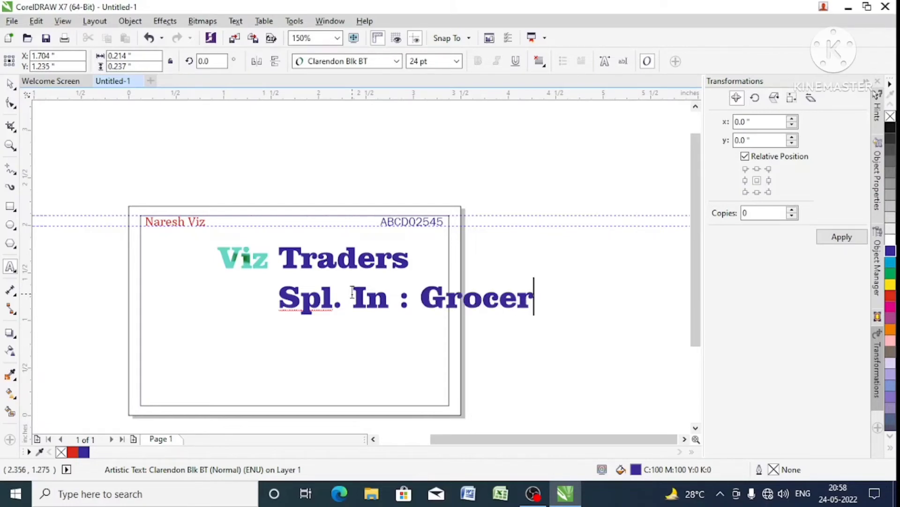
pyautogui.write('y Suppli')
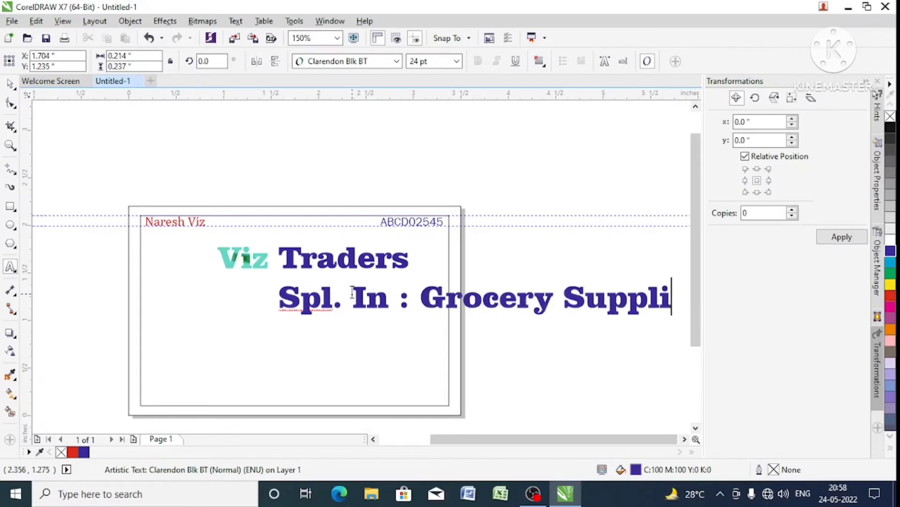
pyautogui.write('er')
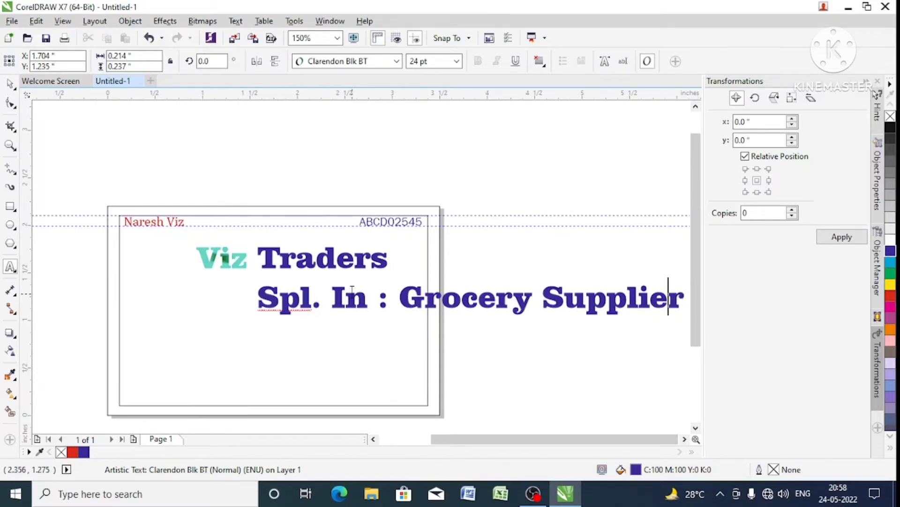
# - Insert "Retail & Wholesale of" before "Grocery" in the tagline below the company title
pyautogui.press('Left')
pyautogui.press('Left')
pyautogui.press('Left')
pyautogui.press('Left')
pyautogui.press('Left')
pyautogui.press('Left')
pyautogui.press('Left')
pyautogui.press('Left')
pyautogui.press('Left')
pyautogui.press('Left')
pyautogui.press('Left')
pyautogui.press('Left')
pyautogui.press('Left')
pyautogui.press('Left')
pyautogui.press('Left')
pyautogui.press('Left')
pyautogui.press('Left')
pyautogui.press('Left')
pyautogui.press('Right')
pyautogui.press('Right')
pyautogui.write('Retail')
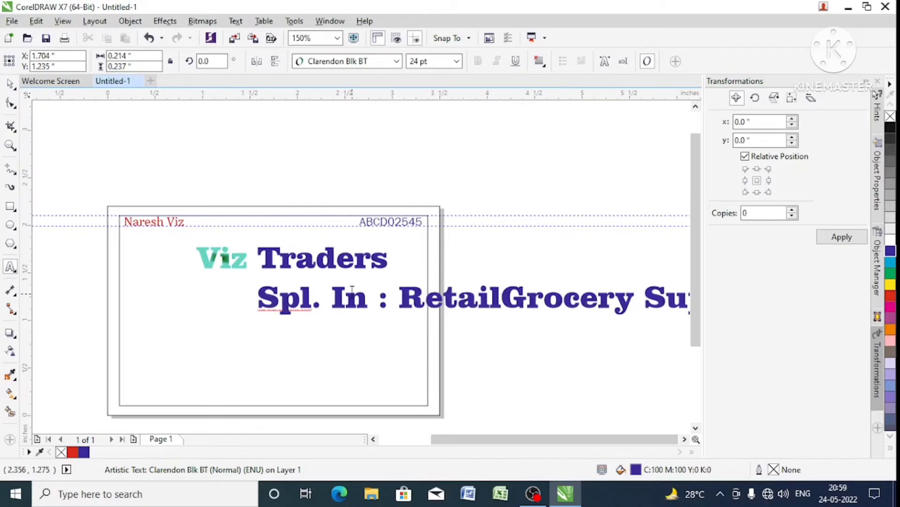
pyautogui.write(' & H')
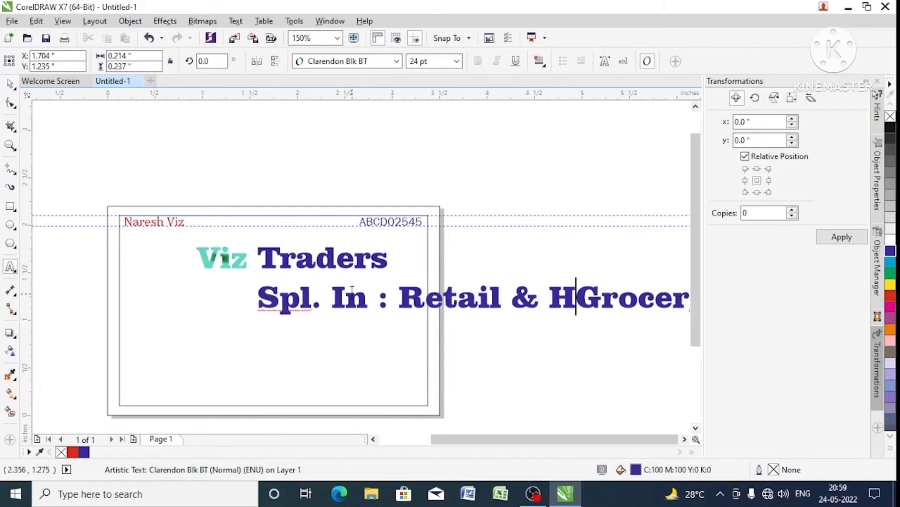
pyautogui.press('BackSpace')
pyautogui.write('Whol')
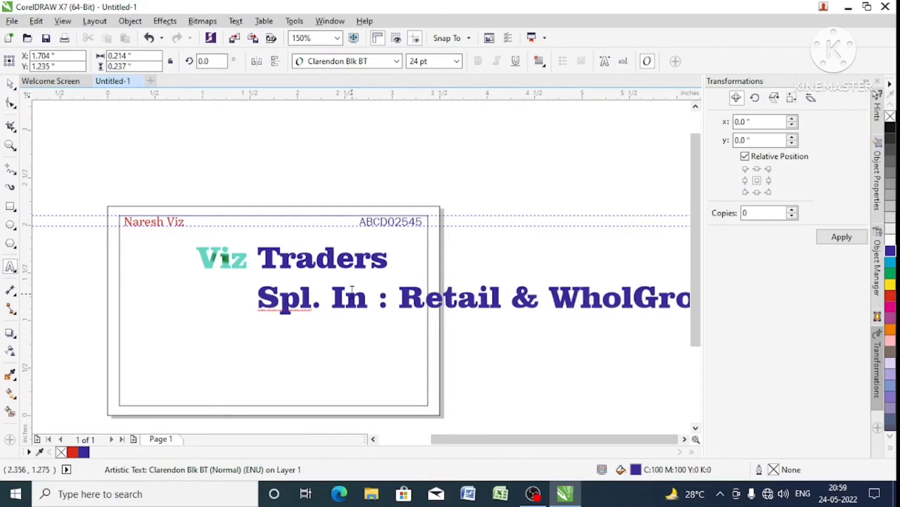
pyautogui.write('esale of')
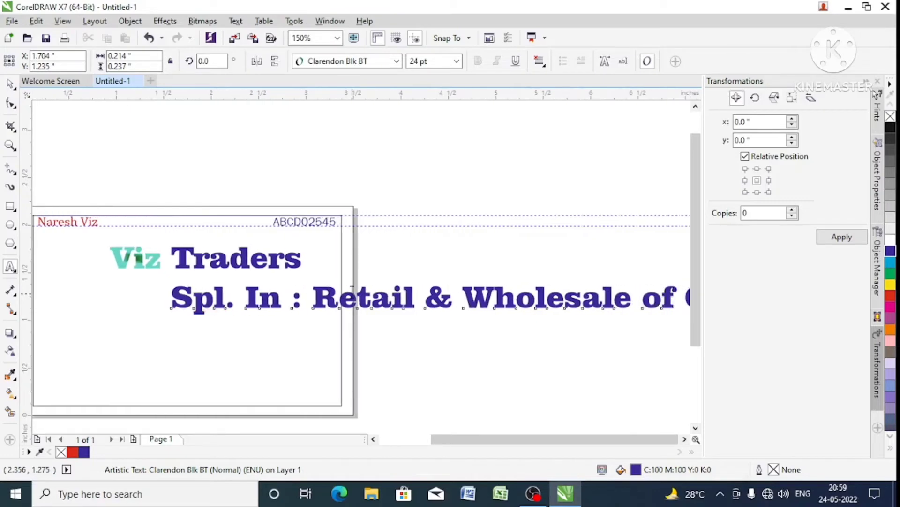
# - Finish the text entry and center the "Spl. In : Retail & Wholesale of Grocery Supplier" tagline horizontally on the card
pyautogui.hotkey('ctrl', 'space')
pyautogui.keyDown('shift'); pyautogui.click(238, 369); pyautogui.keyUp('shift')
pyautogui.press('c')
pyautogui.scroll(-1, 354, 305)
pyautogui.click(422, 282)
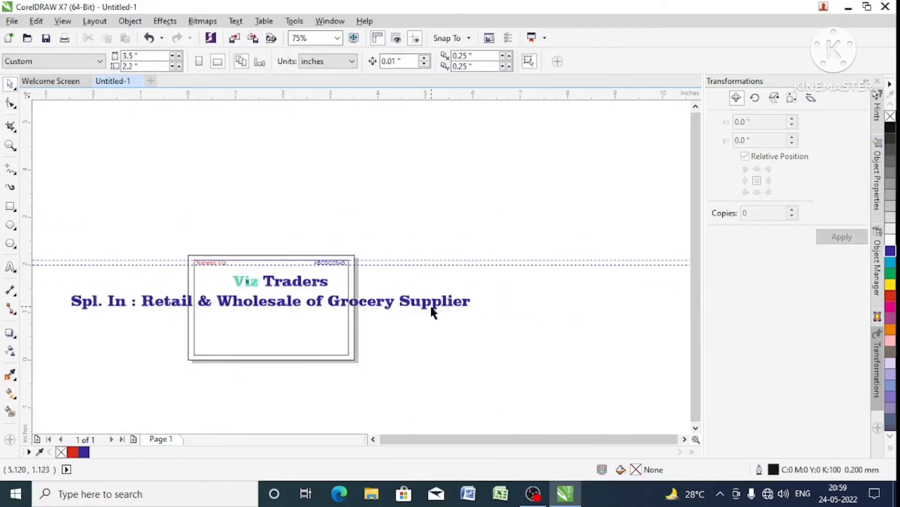
# - Set the tagline's font size to 14 pt and center it horizontally on the margin frame
pyautogui.click(430, 304)
pyautogui.click(456, 61)
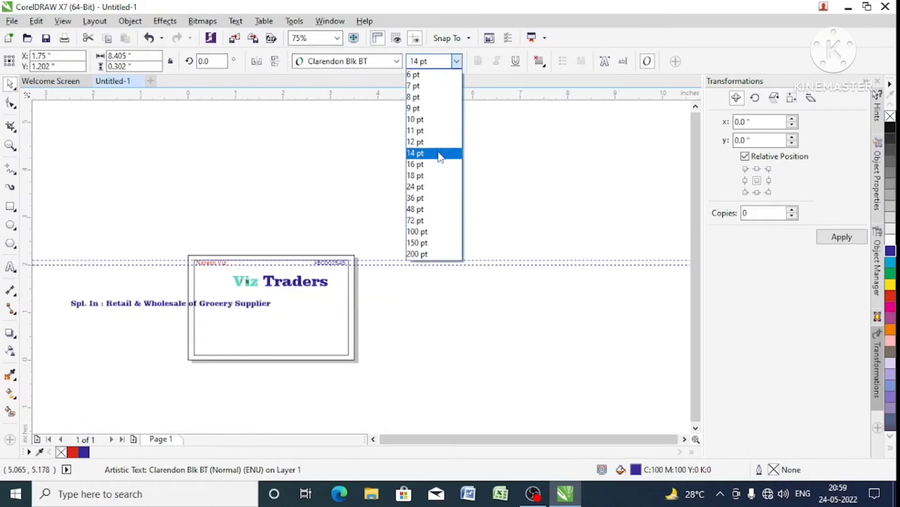
pyautogui.click(440, 153)
pyautogui.keyDown('shift'); pyautogui.click(339, 311); pyautogui.keyUp('shift')
pyautogui.press('c')
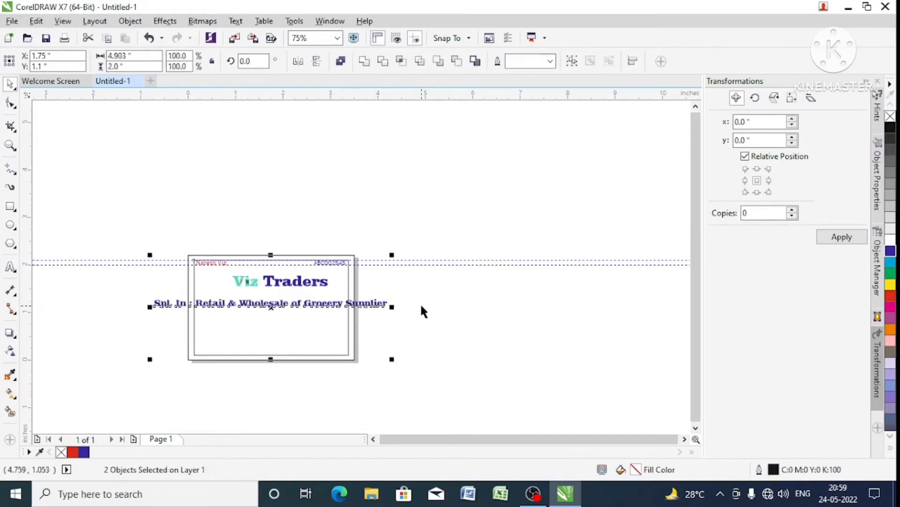
pyautogui.click(421, 310)
# - Change the tagline's last word from "Supplier" to "Supplies" and center the text horizontally on the margin frame again
pyautogui.scroll(2, 221, 315)
pyautogui.click(297, 298)
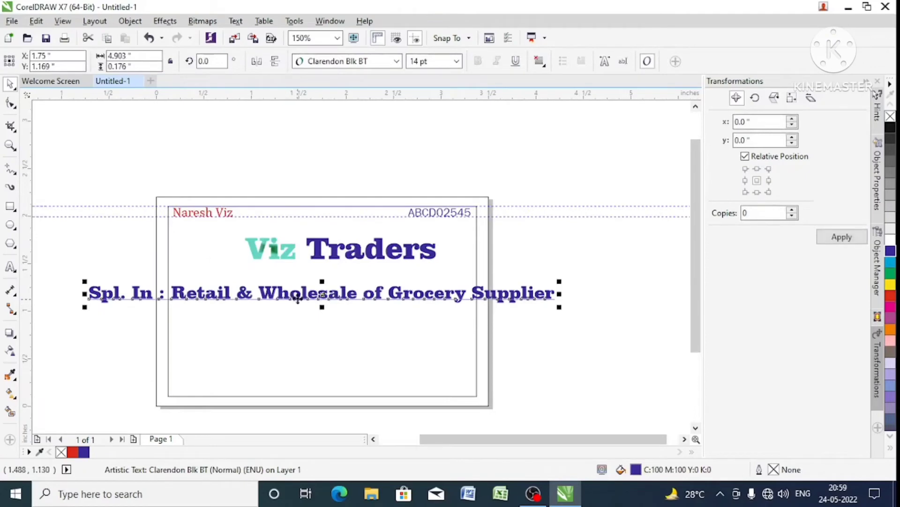
pyautogui.press('F8')
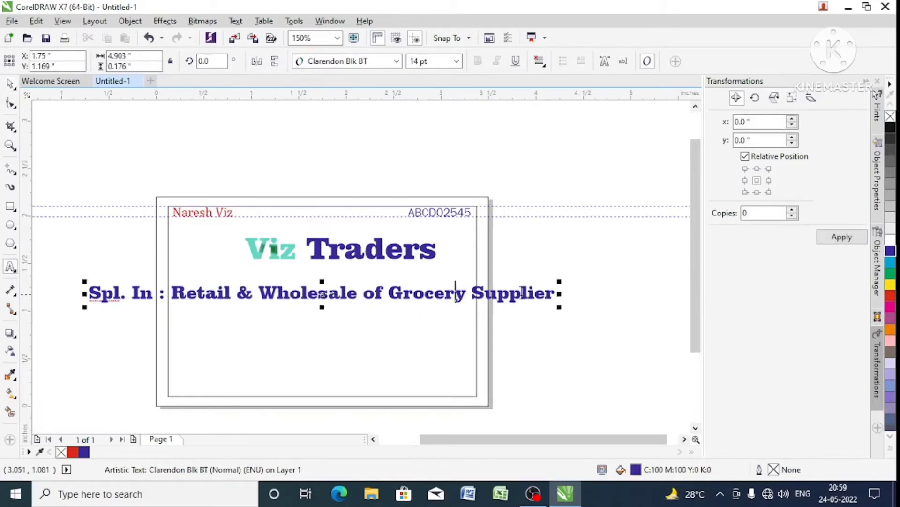
pyautogui.press('BackSpace')
pyautogui.write('s')
pyautogui.hotkey('ctrl', 'space')
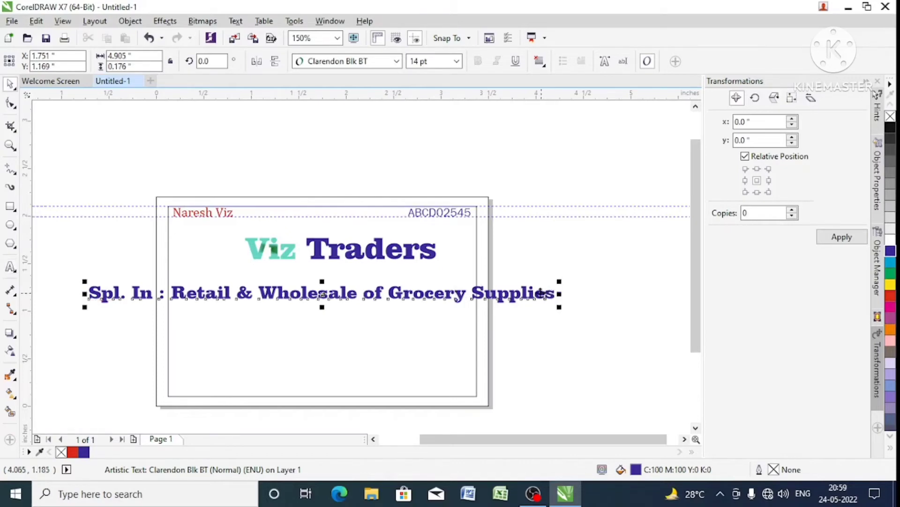
pyautogui.keyDown('shift'); pyautogui.click(453, 328); pyautogui.keyUp('shift')
pyautogui.press('c')
pyautogui.click(588, 315)
# - Try a line break before "Retail" in the tagline, with the text centered horizontally on the margin frame
pyautogui.click(474, 294)
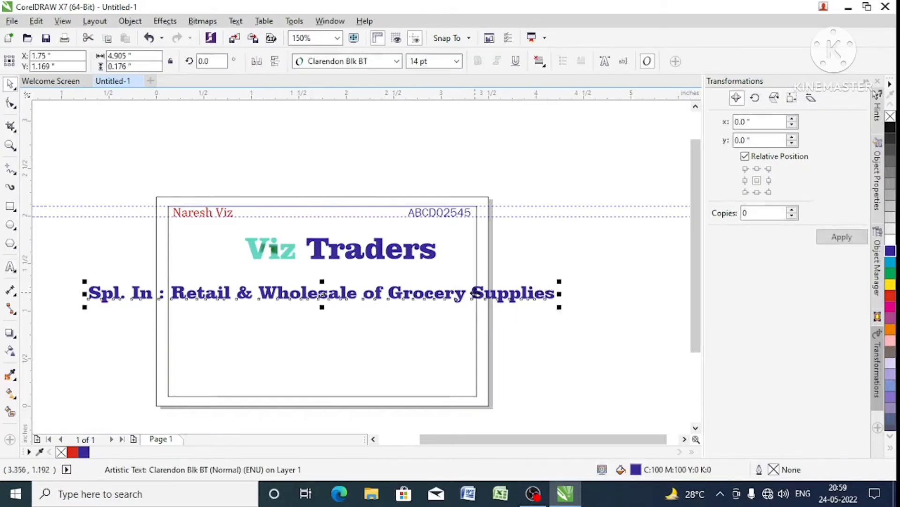
pyautogui.doubleClick(556, 294)
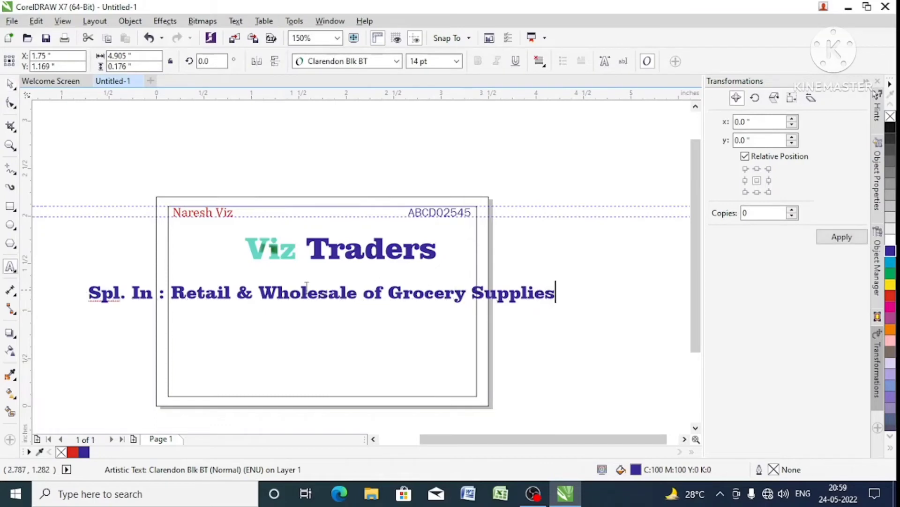
pyautogui.click(172, 287)
pyautogui.press('Return')
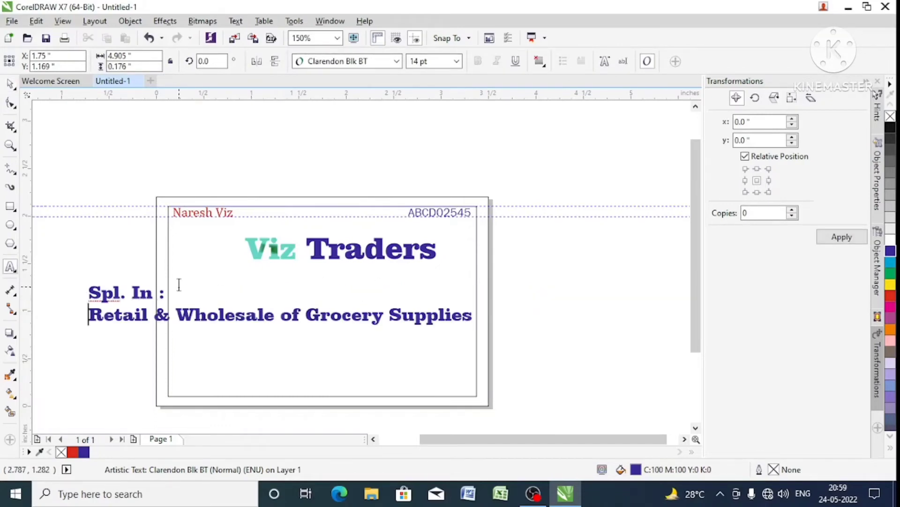
pyautogui.hotkey('ctrl', 'space')
pyautogui.keyDown('shift'); pyautogui.click(290, 292); pyautogui.keyUp('shift')
pyautogui.press('c')
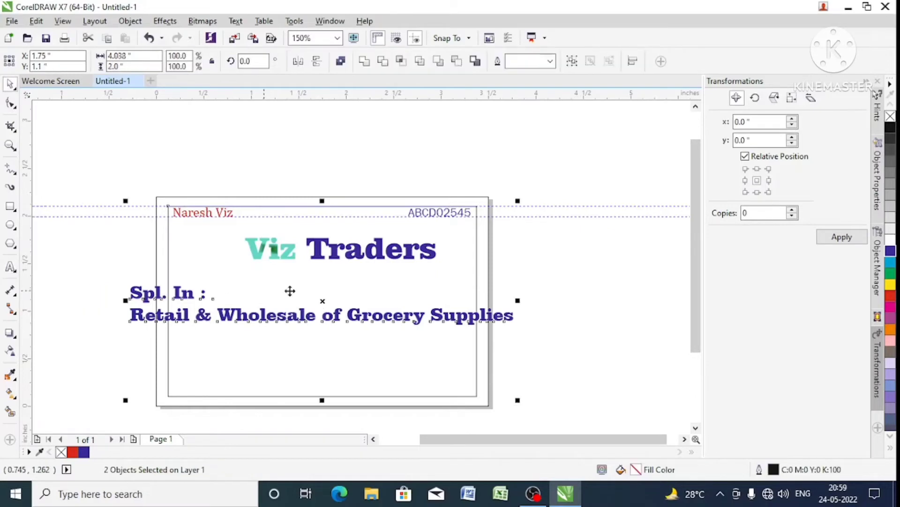
pyautogui.click(537, 274)
pyautogui.click(491, 321)
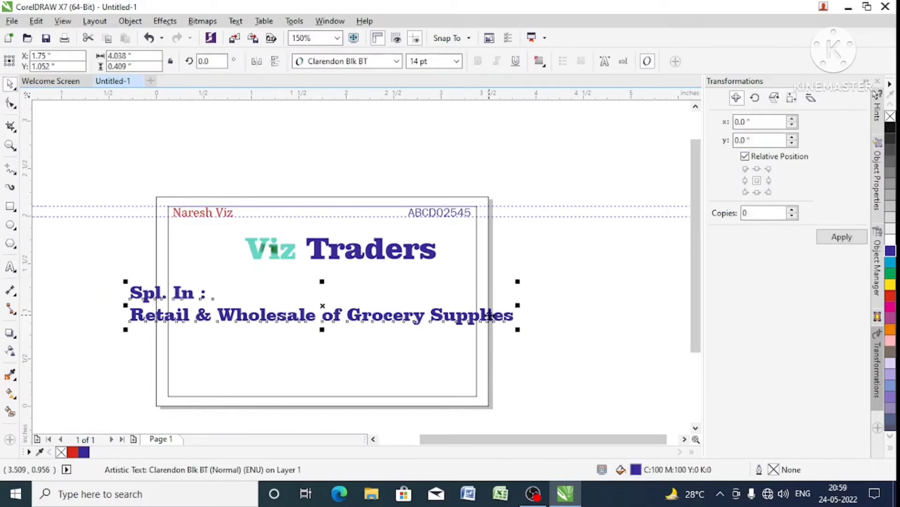
# - Remove the line break before "Retail" and break the tagline before "Grocery" instead
pyautogui.doubleClick(490, 320)
pyautogui.click(444, 315)
pyautogui.press('Home')
pyautogui.press('BackSpace')
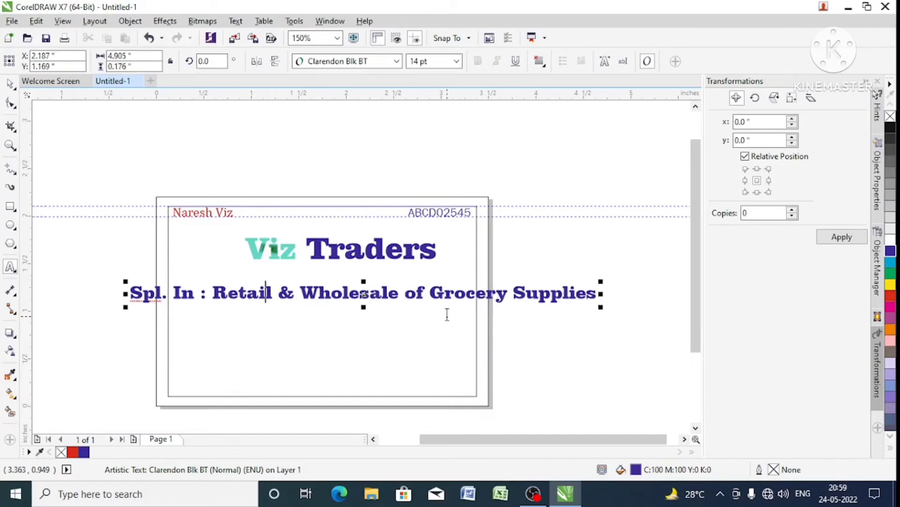
pyautogui.press('Return')
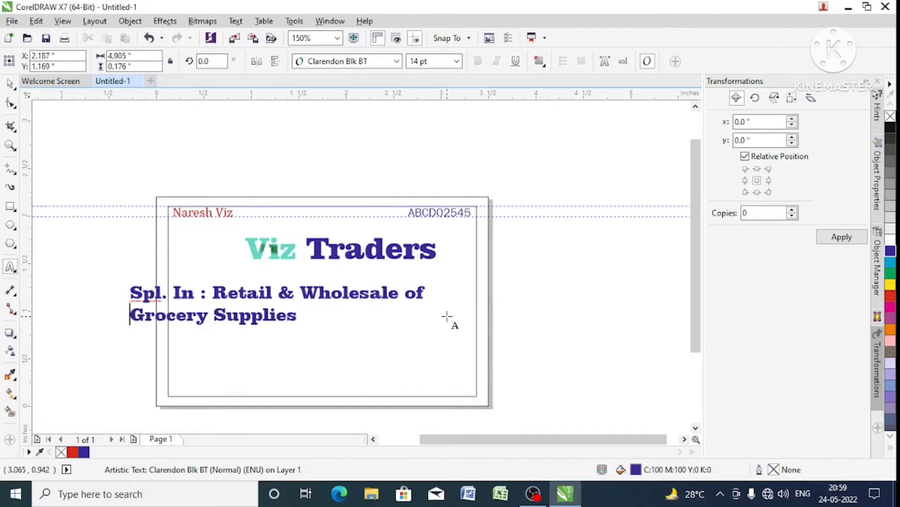
pyautogui.press('super')
pyautogui.click(449, 316)
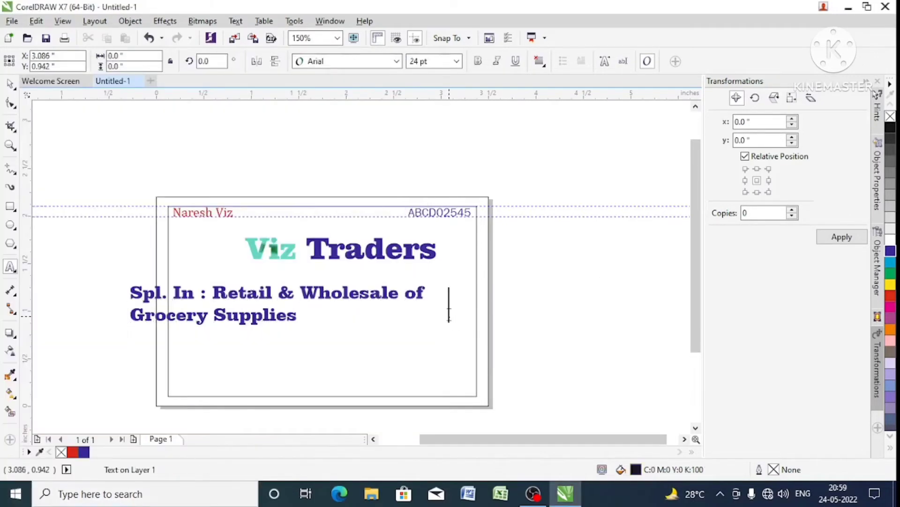
pyautogui.hotkey('ctrl', 'space')
# - Center the two-line tagline horizontally within the margin frame
pyautogui.click(405, 293)
pyautogui.click(404, 298)
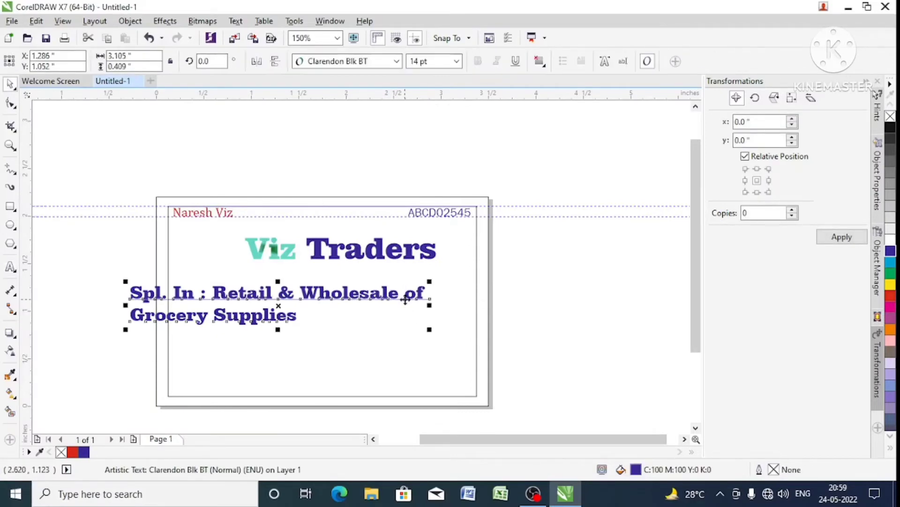
pyautogui.press('F8')
pyautogui.hotkey('ctrl', 'space')
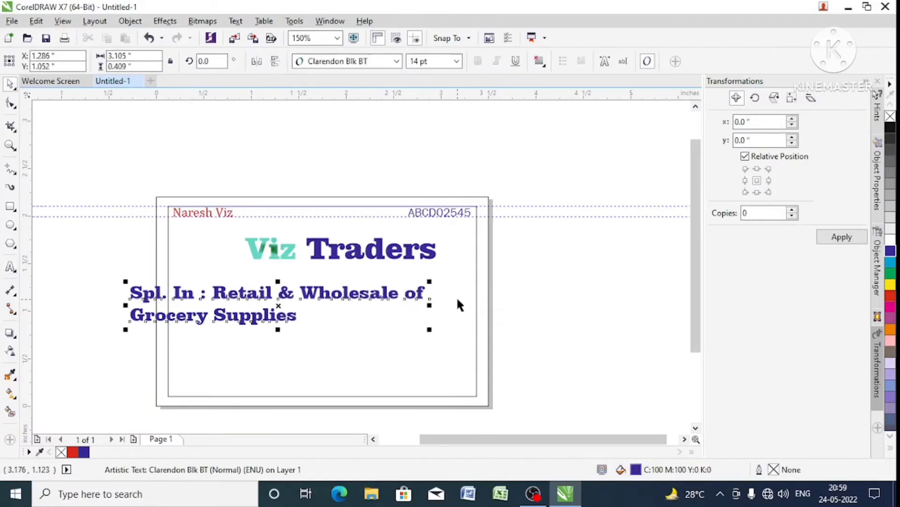
pyautogui.keyDown('shift'); pyautogui.click(457, 299); pyautogui.keyUp('shift')
pyautogui.press('c')
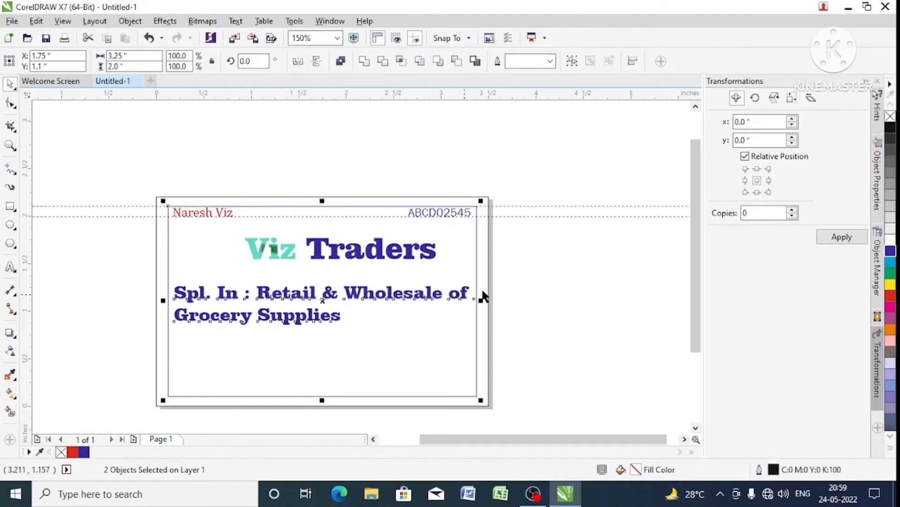
# - Set the tagline's text alignment to Center and realign the text block with the horizontal center of the margin frame
pyautogui.click(460, 297)
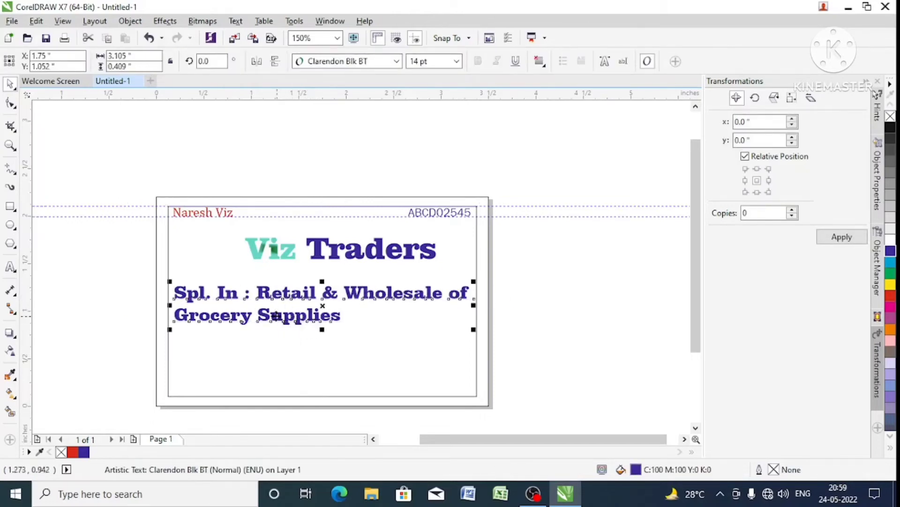
pyautogui.click(544, 64)
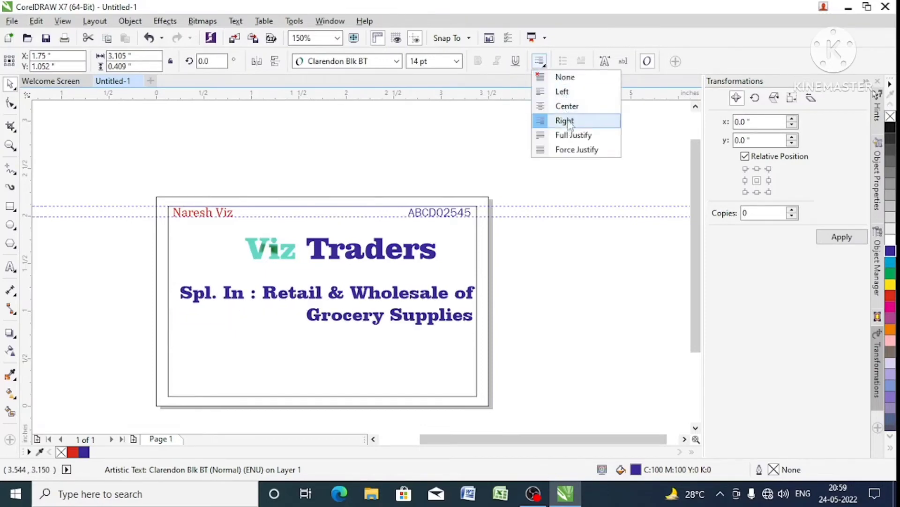
pyautogui.click(570, 107)
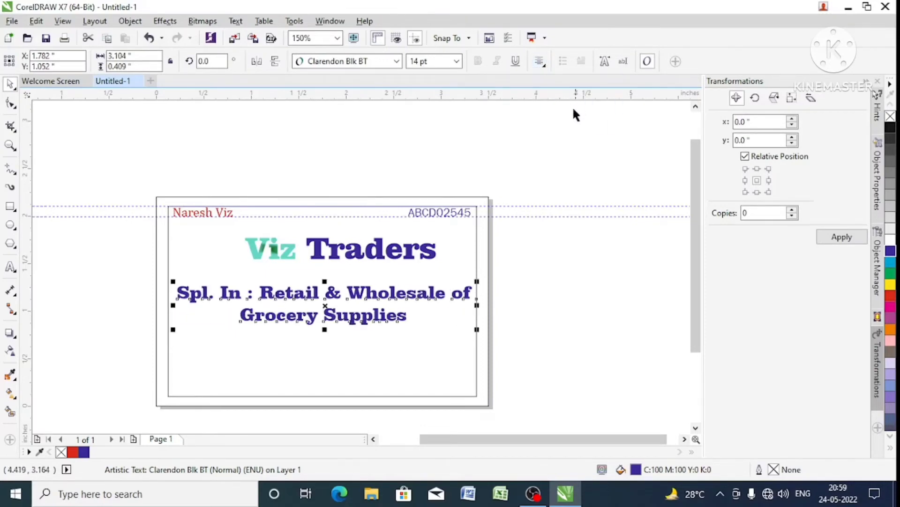
pyautogui.click(392, 369)
pyautogui.click(538, 288)
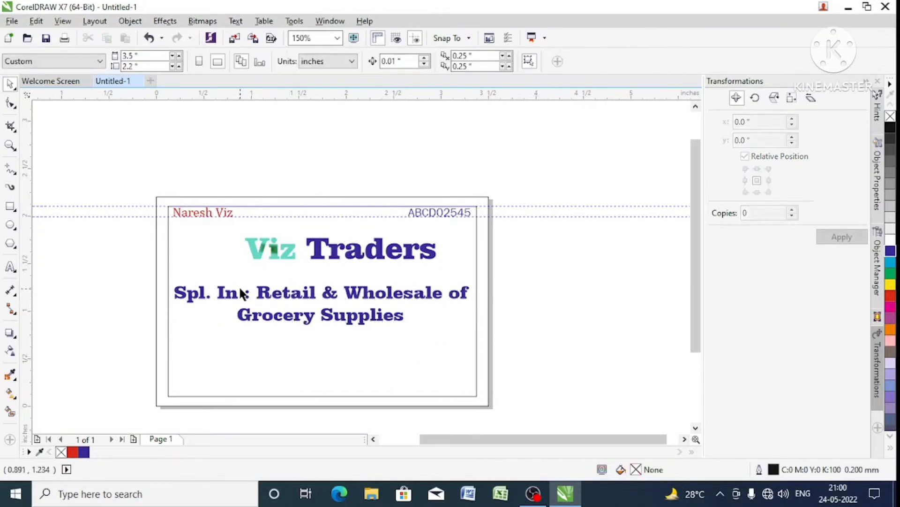
# - Draw a rectangle about 3.5 by 0.48 inch across the card over the tagline, with a red fill and no outline
pyautogui.click(10, 206)
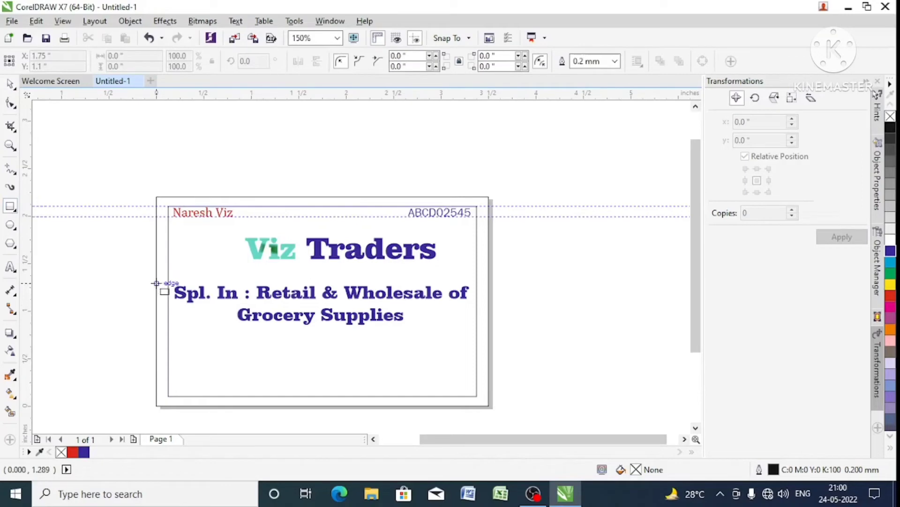
pyautogui.moveTo(157, 283); pyautogui.dragTo(489, 328)
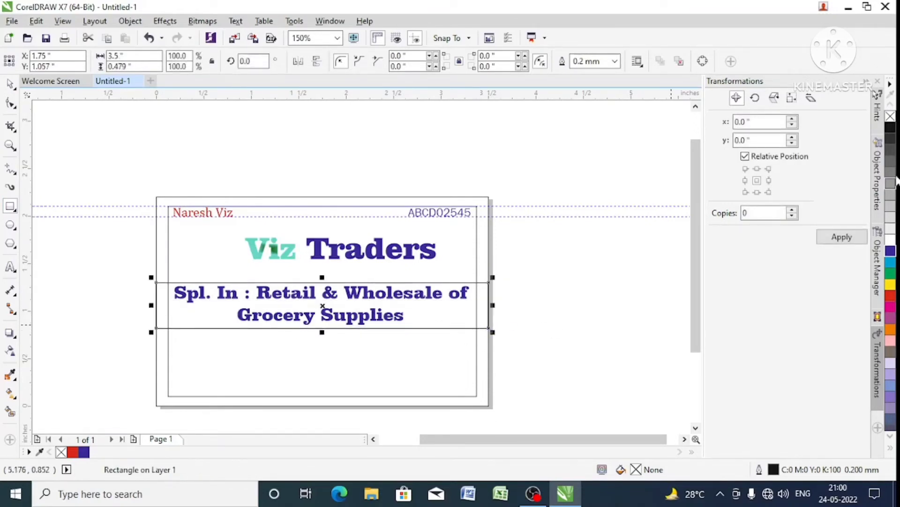
pyautogui.click(889, 297)
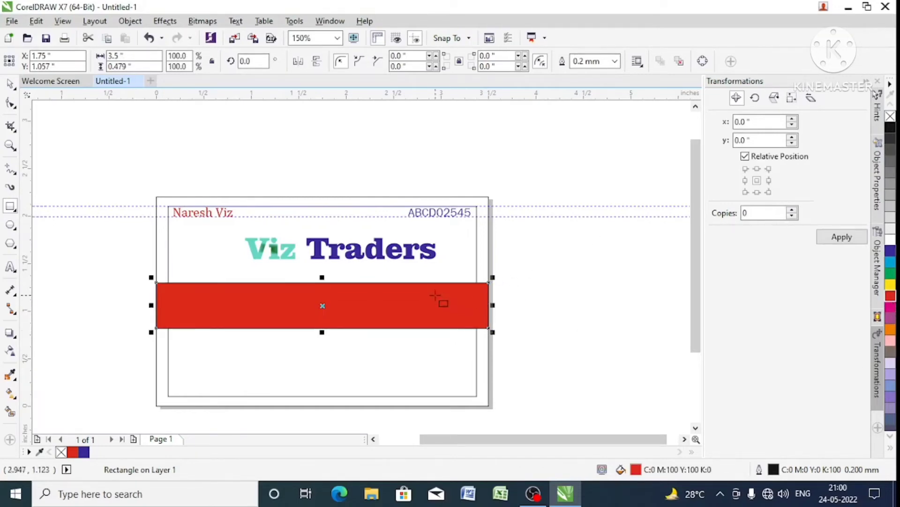
pyautogui.rightClick(889, 118)
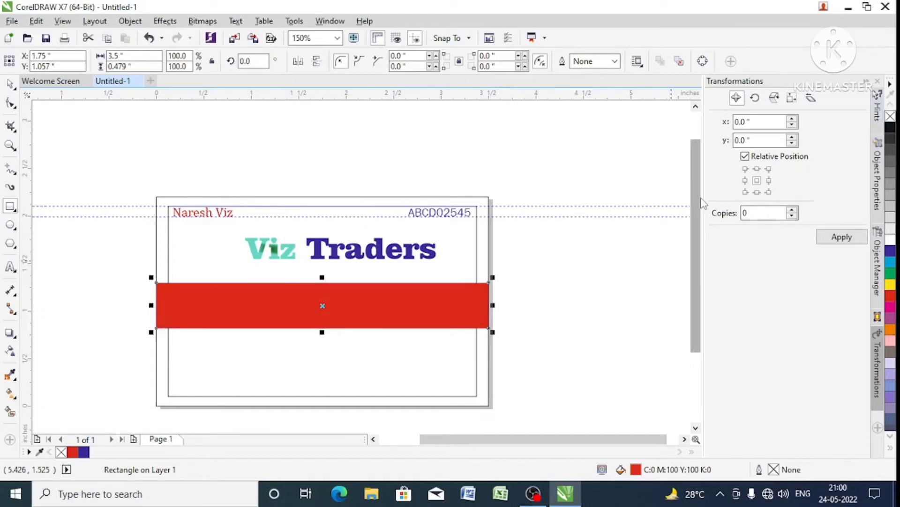
pyautogui.press('space')
pyautogui.click(538, 267)
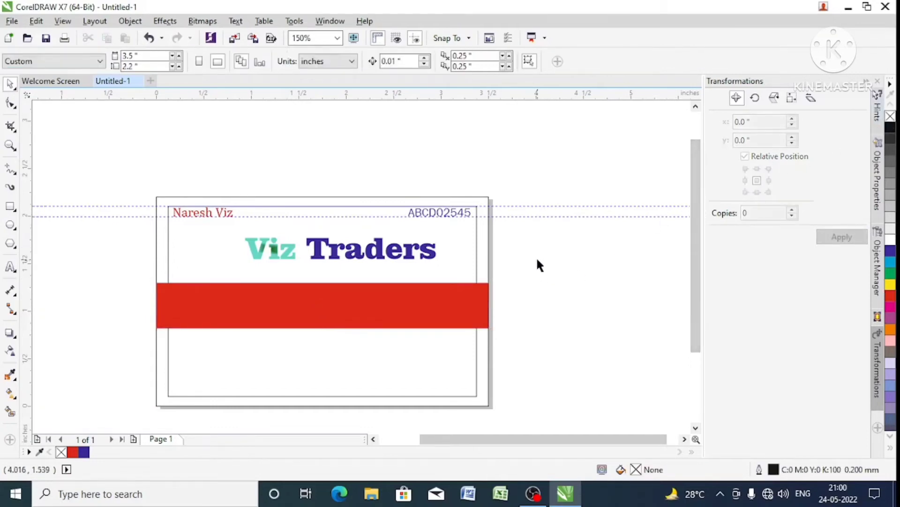
# - Send the red rectangle to the back, behind the tagline, and fill the tagline text with white
pyautogui.click(488, 295)
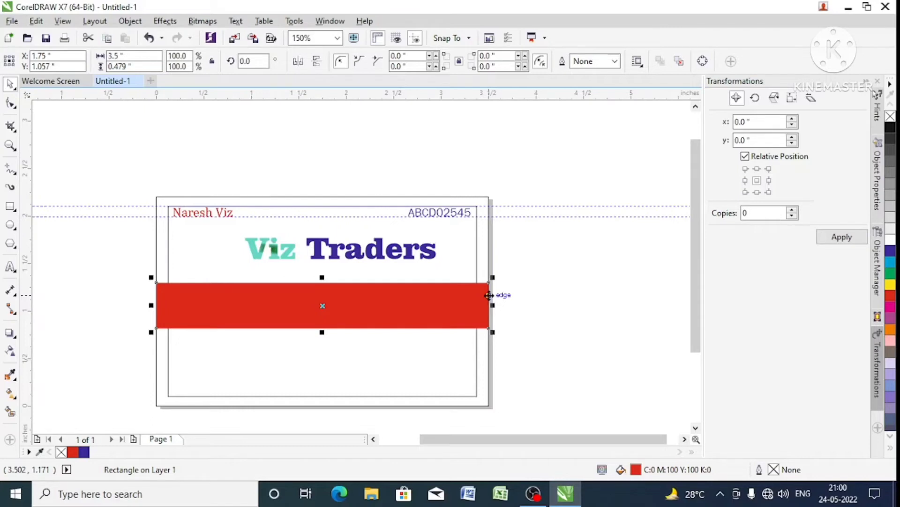
pyautogui.hotkey('shift', 'pagedown')
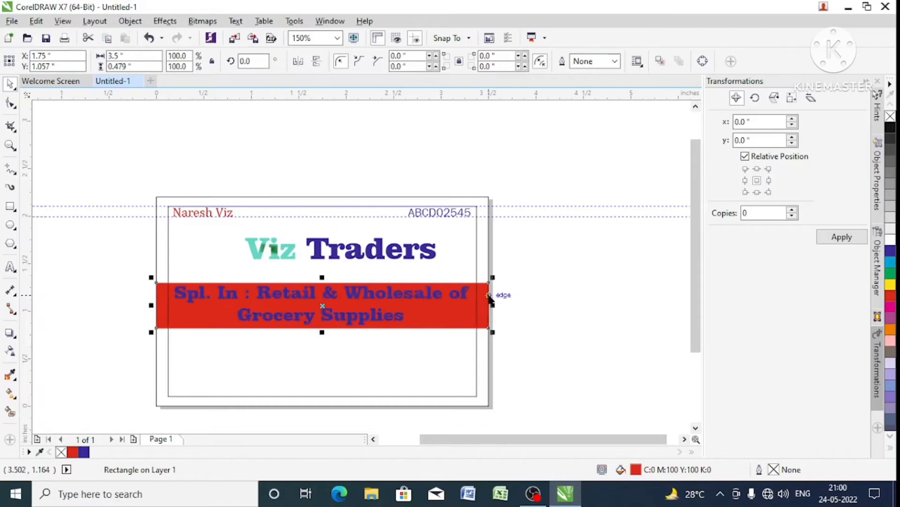
pyautogui.click(518, 289)
pyautogui.click(438, 296)
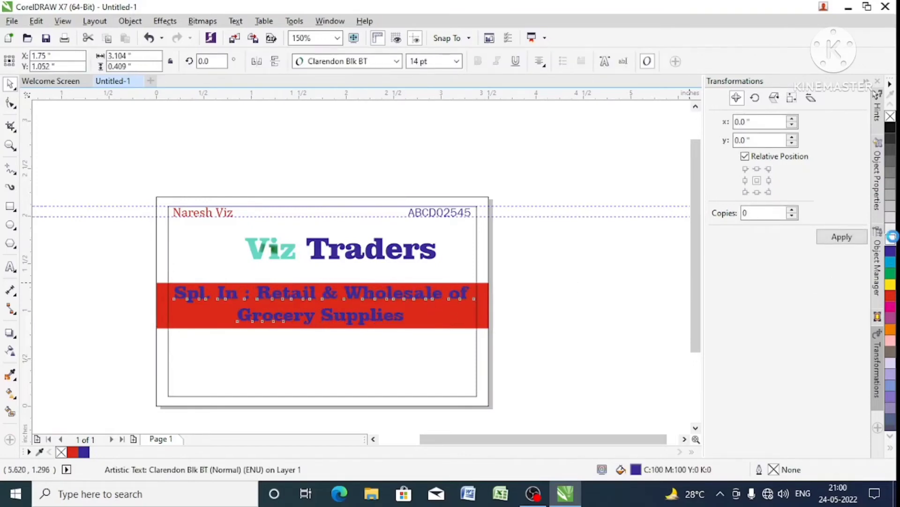
pyautogui.click(890, 240)
# - Change the tagline's font to Comic Sans MS
pyautogui.click(323, 62)
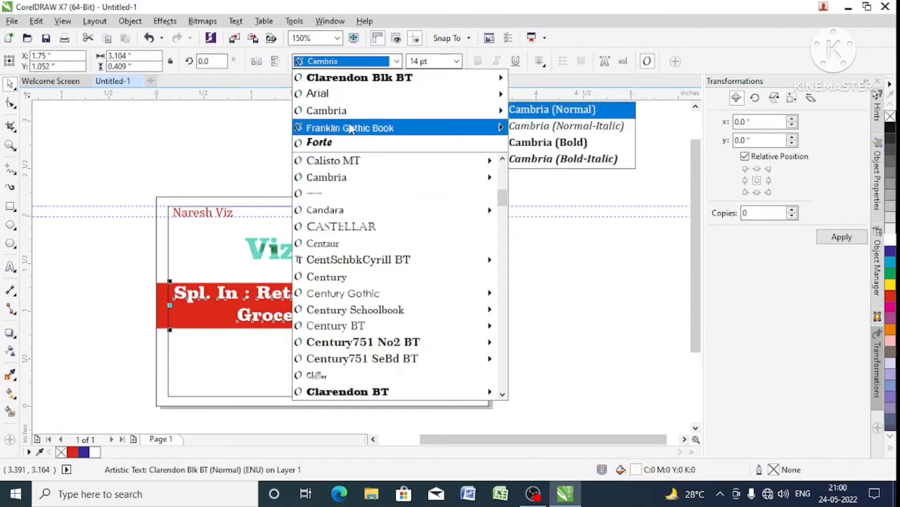
pyautogui.scroll(-7, 416, 341)
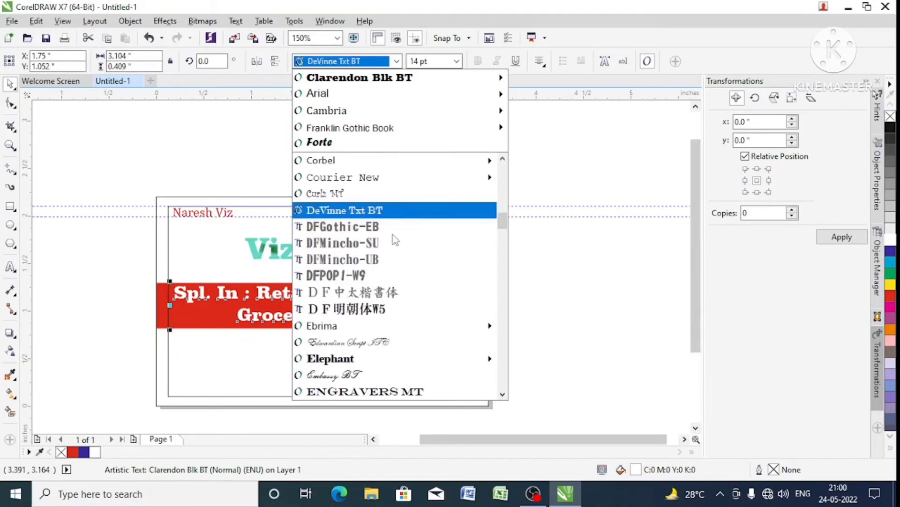
pyautogui.scroll(1, 394, 322)
pyautogui.scroll(3, 392, 322)
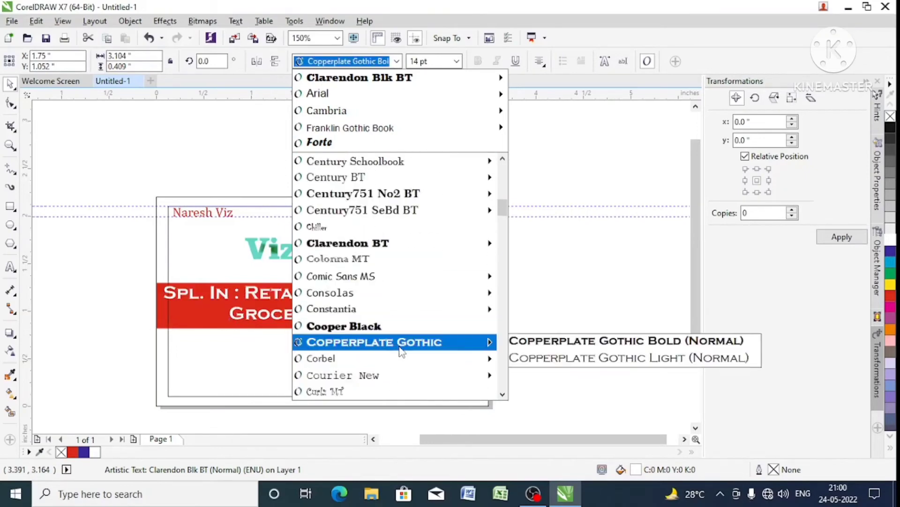
pyautogui.moveTo(408, 316)
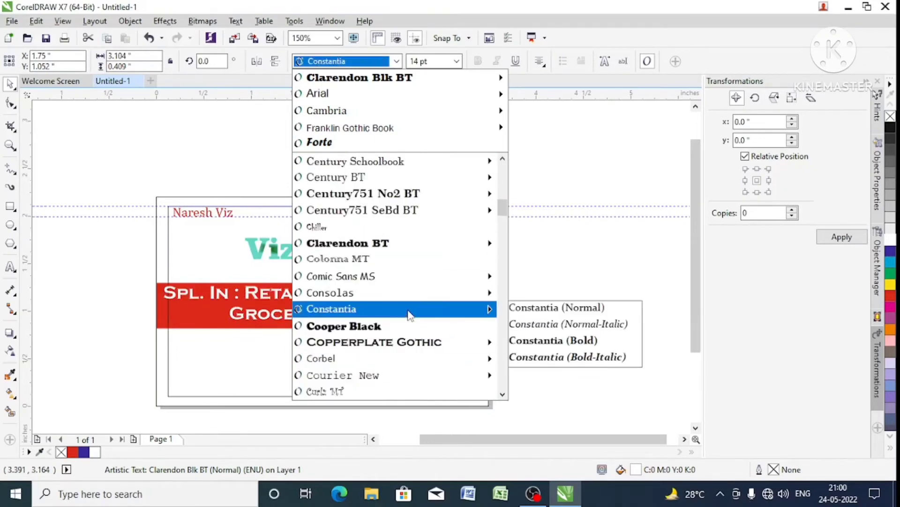
pyautogui.click(420, 284)
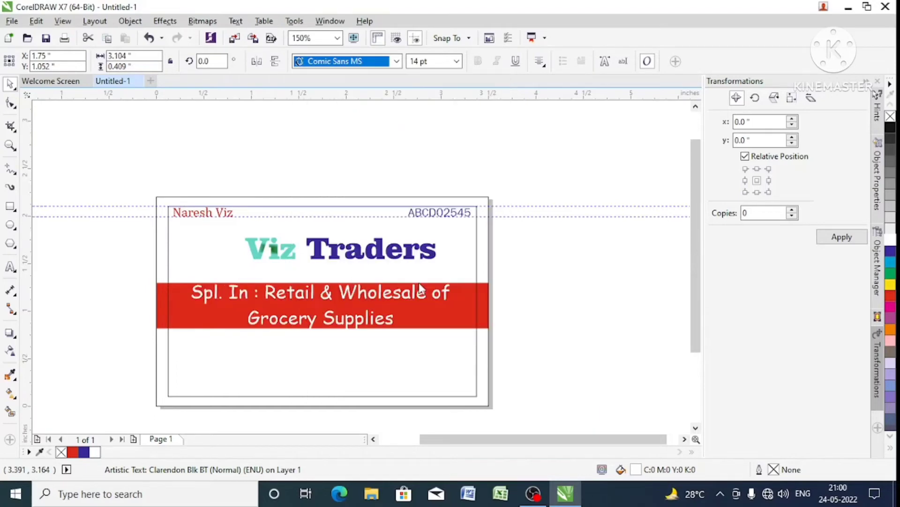
# - Tighten the tagline's line spacing with the Shape tool and center the text vertically on the margin frame
pyautogui.click(11, 104)
pyautogui.moveTo(187, 335); pyautogui.dragTo(189, 318)
pyautogui.press('space')
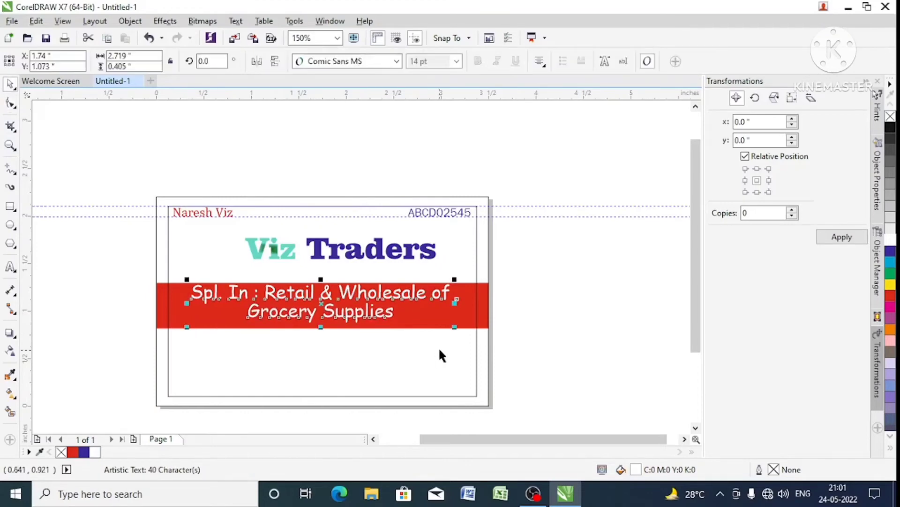
pyautogui.keyDown('shift'); pyautogui.click(467, 318); pyautogui.keyUp('shift')
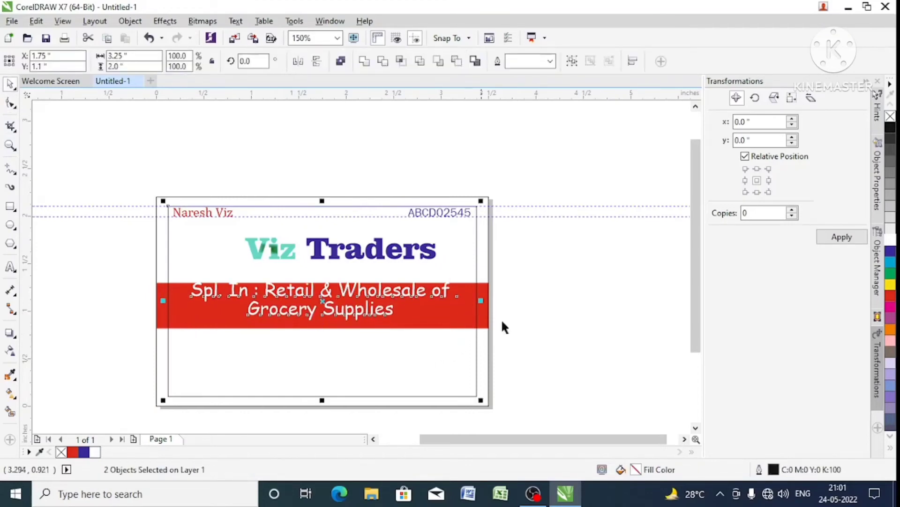
# - Move the white tagline down slightly so it sits vertically centered within the red band
pyautogui.click(572, 315)
pyautogui.click(411, 291)
pyautogui.moveTo(404, 291); pyautogui.dragTo(406, 295)
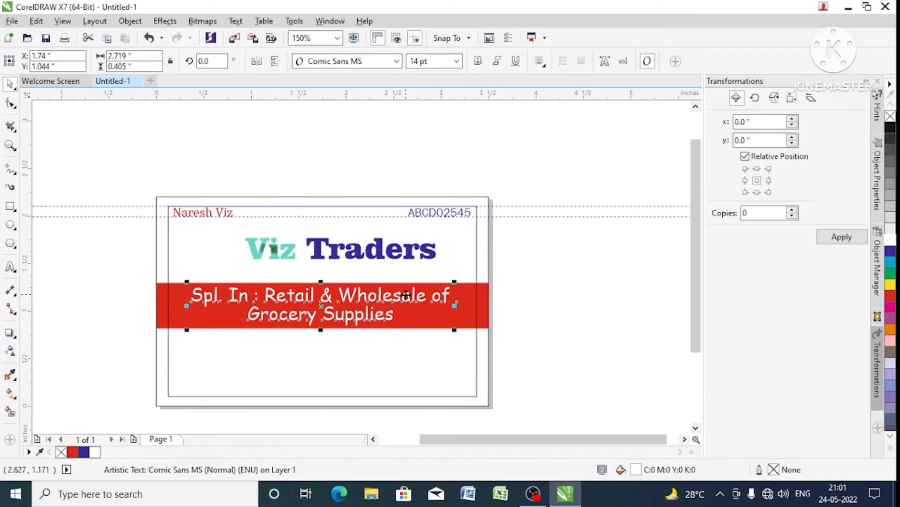
pyautogui.click(539, 307)
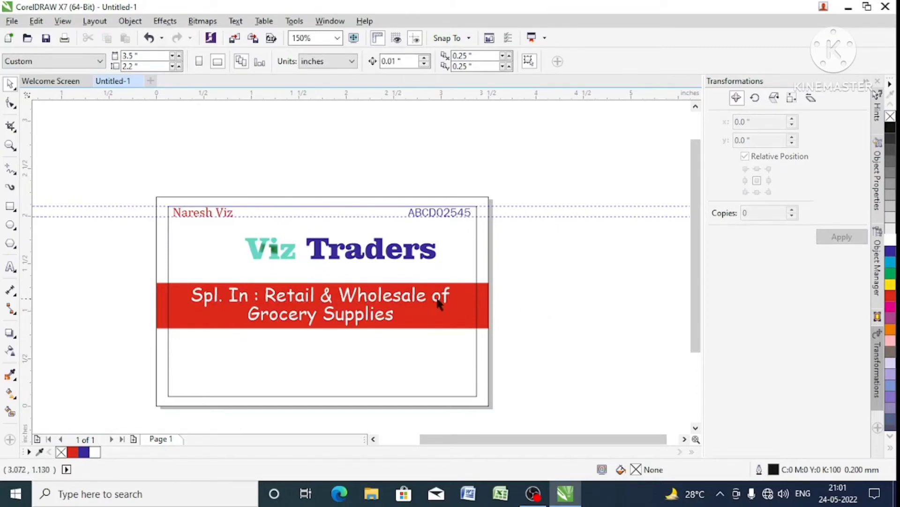
# - Place a copy of the tagline in the empty area below the red band, inside the margin frame
pyautogui.click(421, 298)
pyautogui.click(504, 296)
pyautogui.click(377, 294)
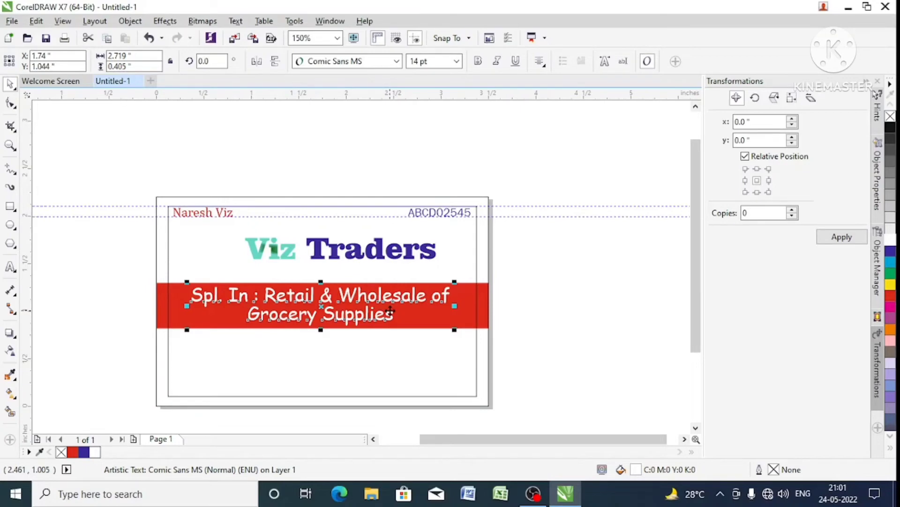
pyautogui.moveTo(390, 301); pyautogui.dragTo(391, 363)
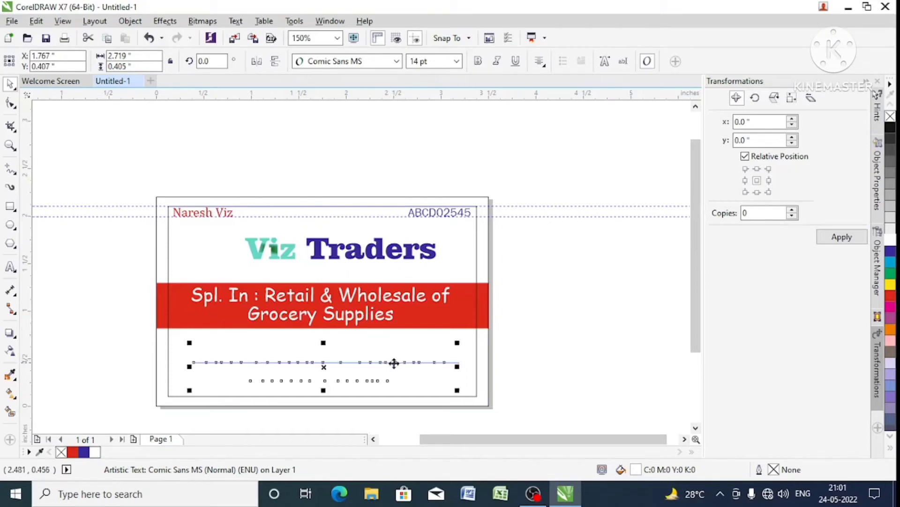
# - Try a black fill on the tagline copy below the band, and undo the fill
pyautogui.click(890, 127)
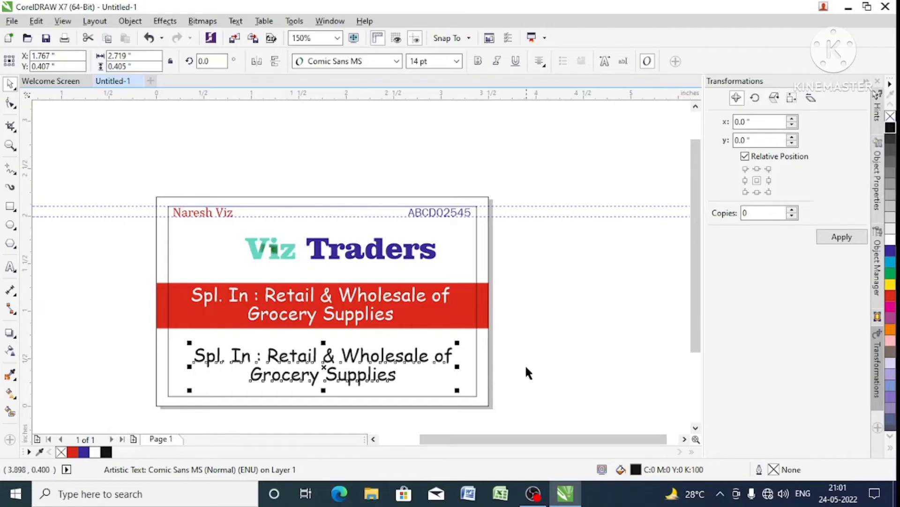
pyautogui.hotkey('ctrl', 'z')
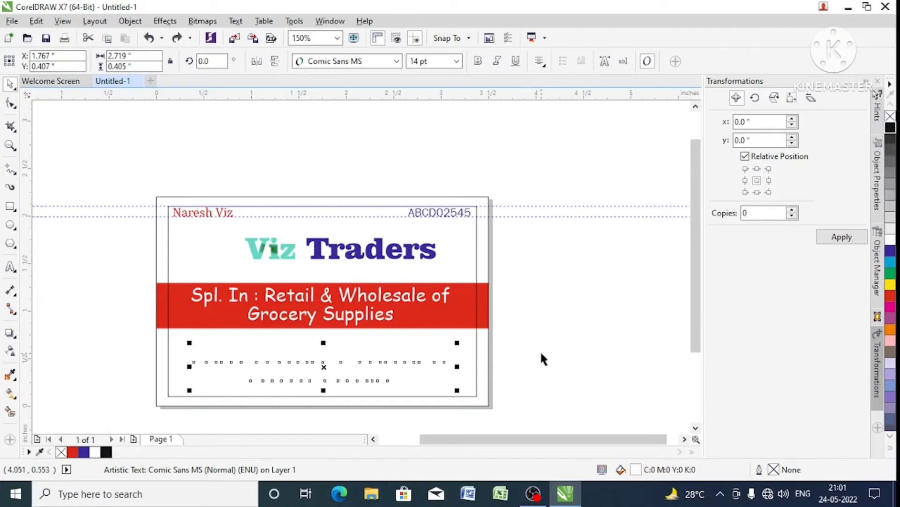
pyautogui.click(543, 352)
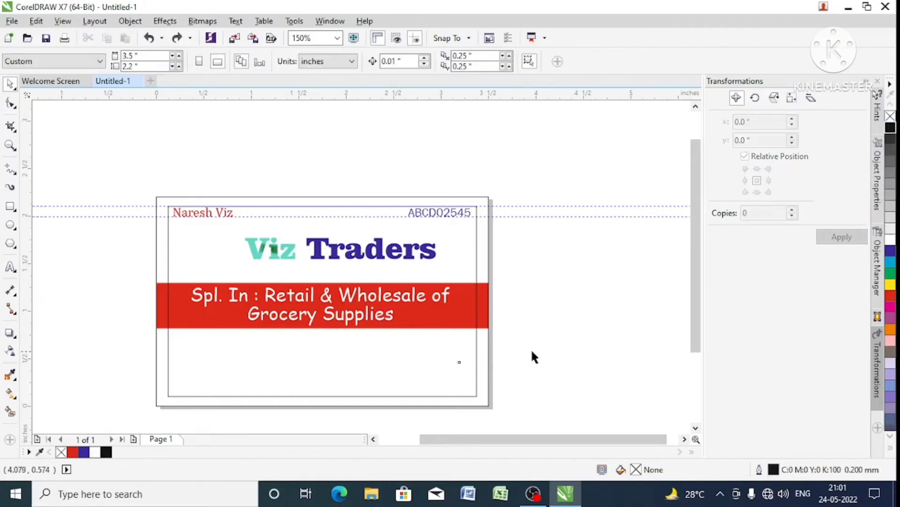
pyautogui.scroll(-1, 518, 349)
pyautogui.scroll(1, 513, 348)
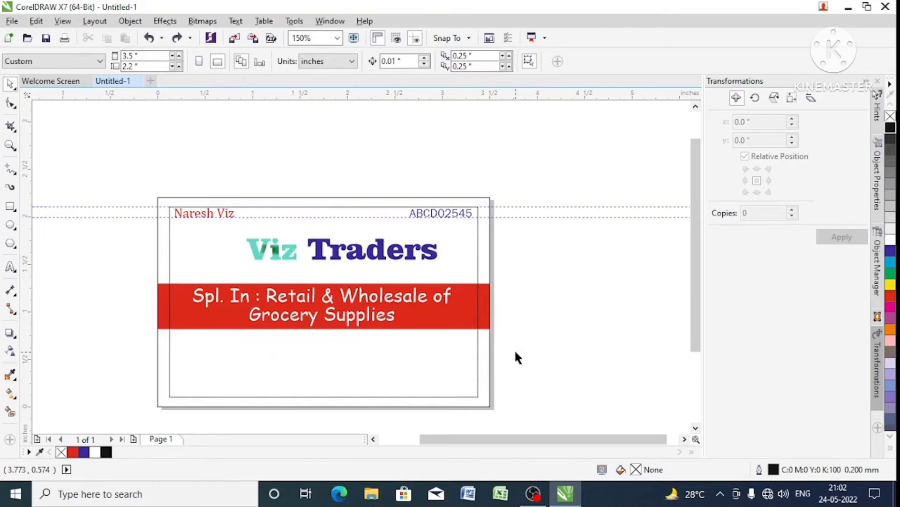
# - Display the card in Wireframe view to look for the white tagline copy, and return to Enhanced view
pyautogui.click(68, 22)
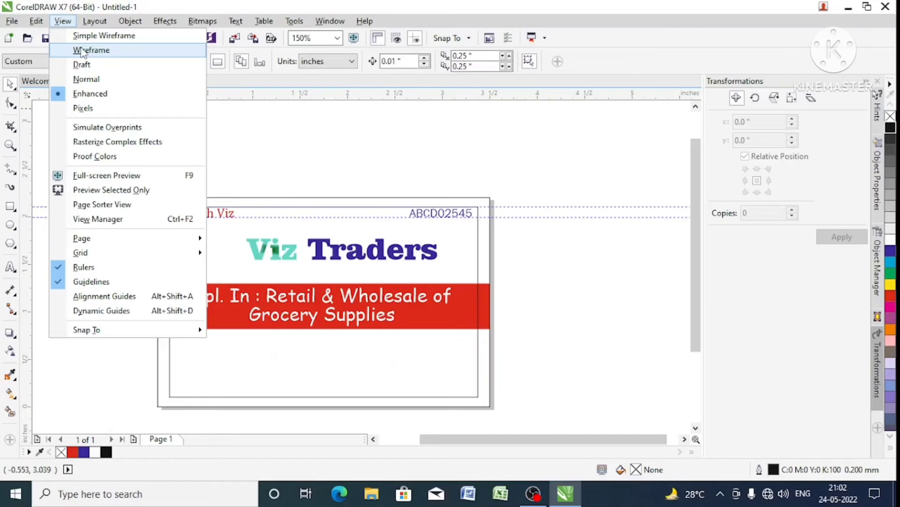
pyautogui.click(82, 50)
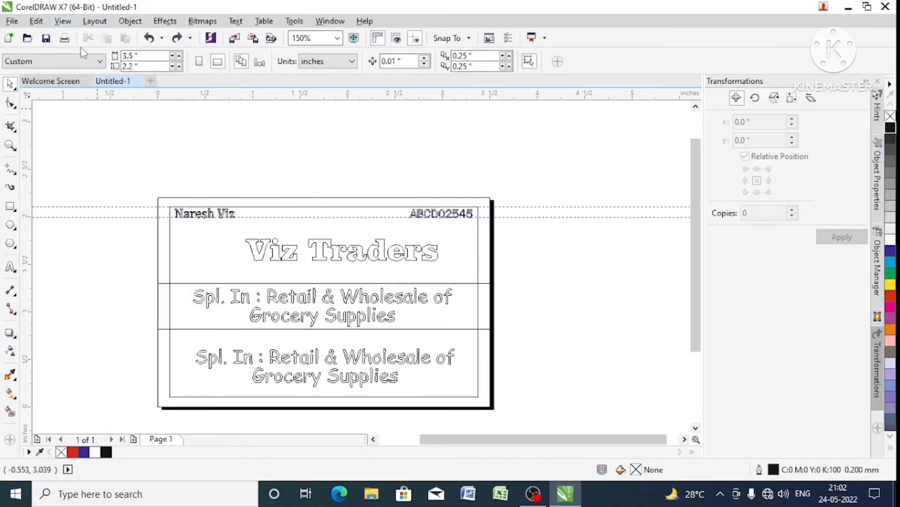
pyautogui.click(62, 20)
pyautogui.click(94, 95)
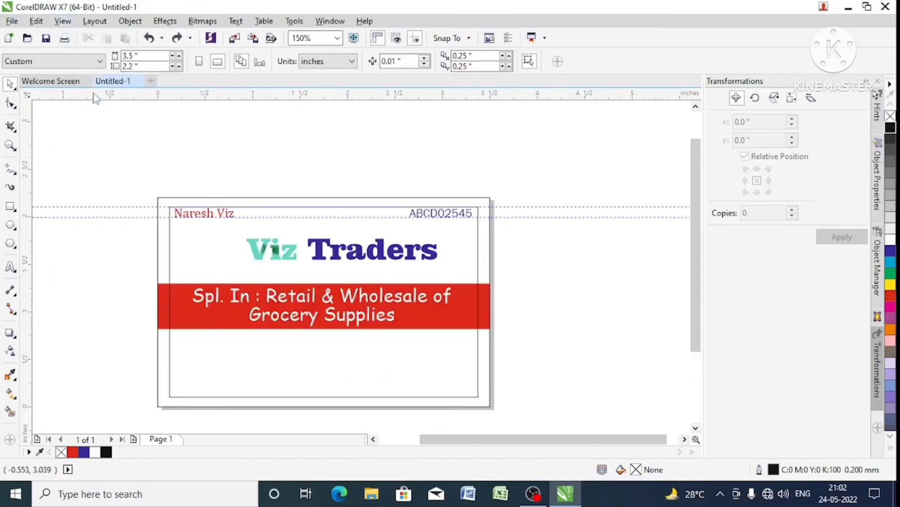
# - Select the white tagline copy below the band using Wireframe view, and fill it with black in Enhanced view
pyautogui.click(62, 21)
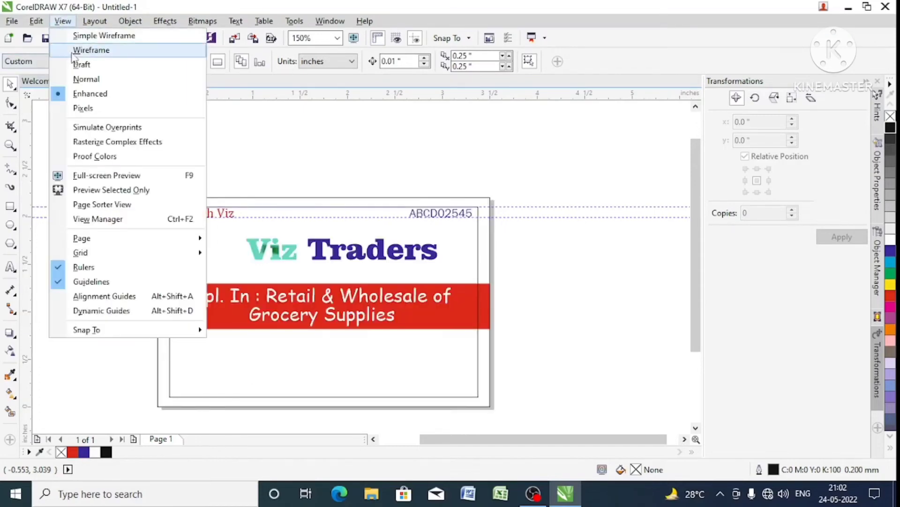
pyautogui.click(77, 50)
pyautogui.click(299, 361)
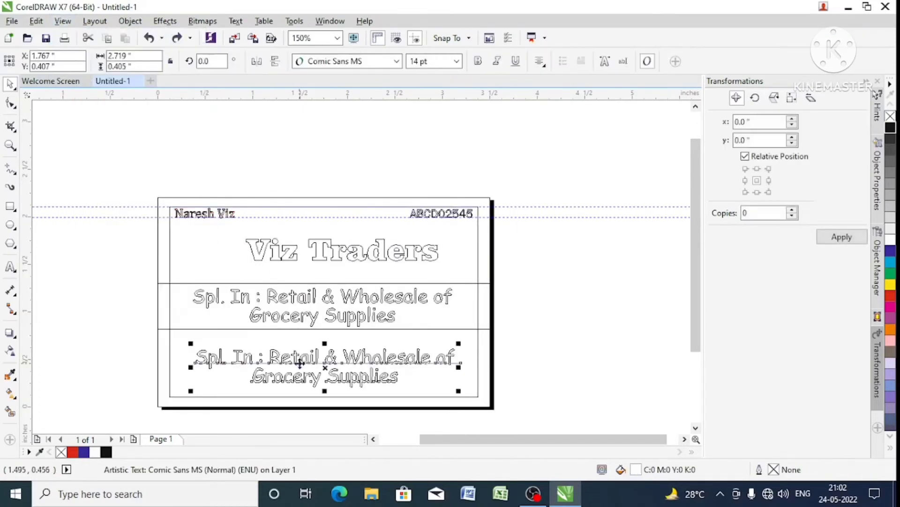
pyautogui.click(62, 20)
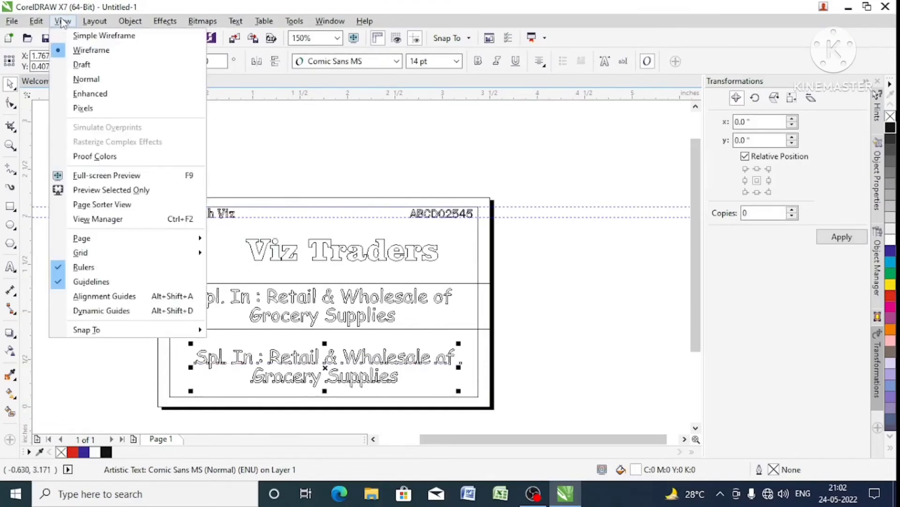
pyautogui.click(90, 93)
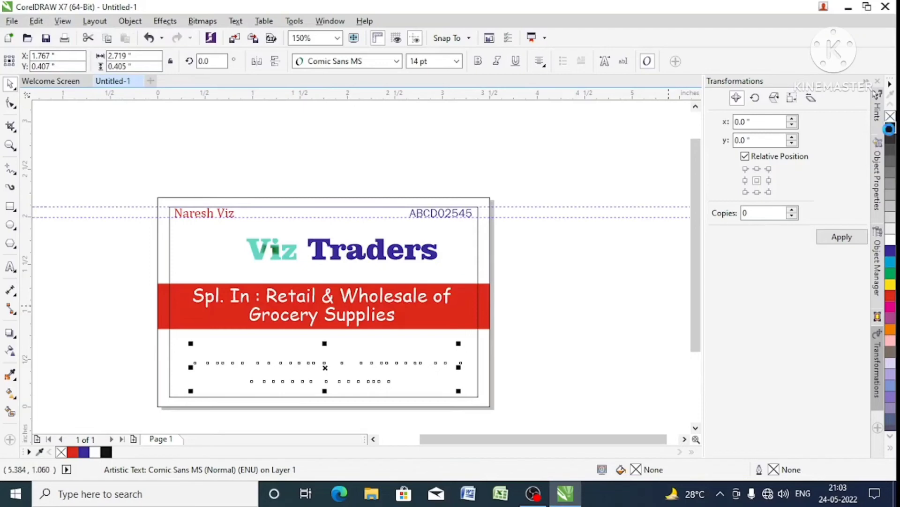
pyautogui.click(890, 128)
# - Replace the entire text of the black tagline copy with the business's postal address in capital letters on one line
pyautogui.press('F8')
pyautogui.hotkey('ctrl', 'a')
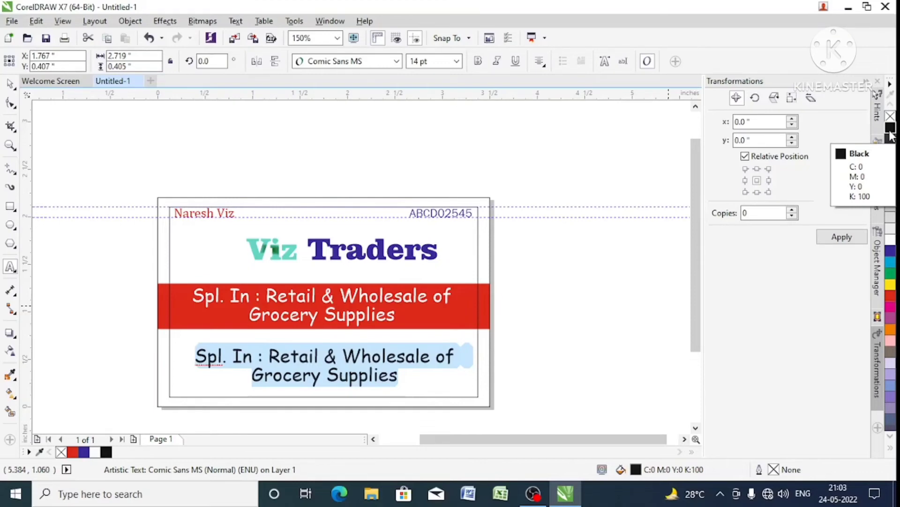
pyautogui.write('ug')
pyautogui.press('BackSpace')
pyautogui.press('BackSpace')
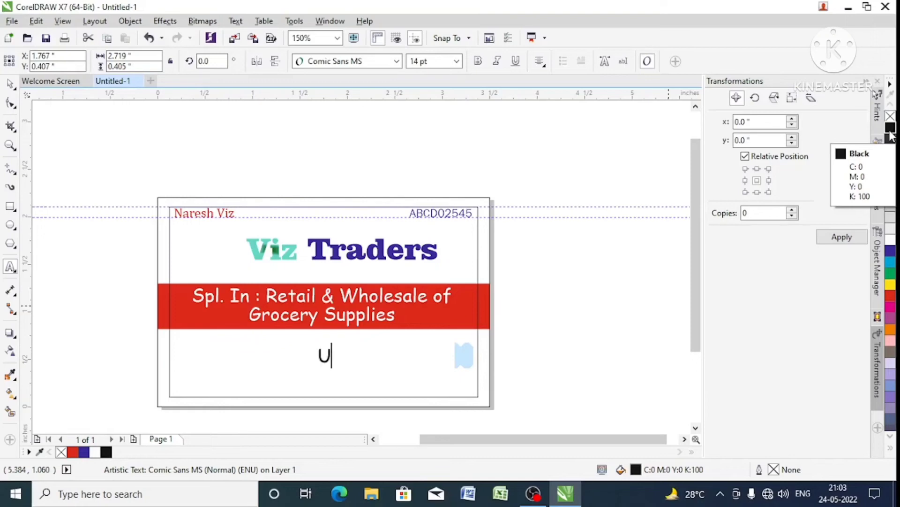
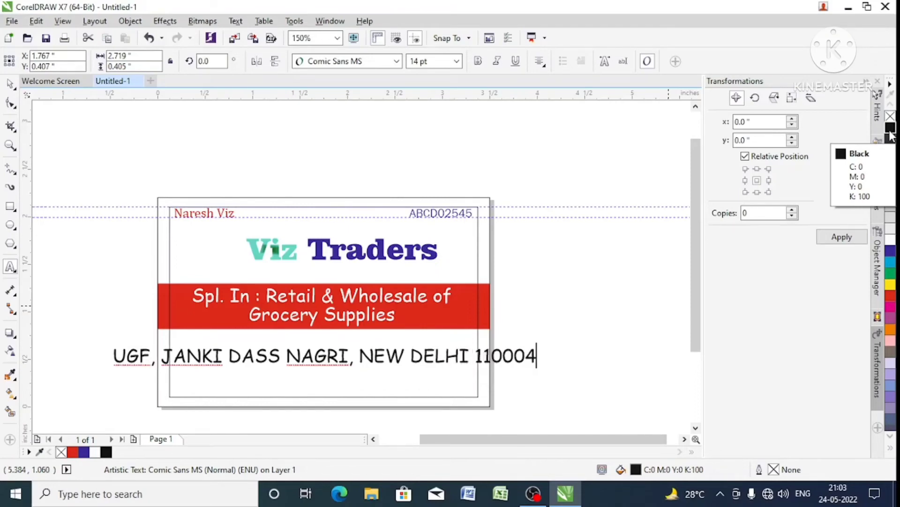
pyautogui.hotkey('ctrl', 'space')
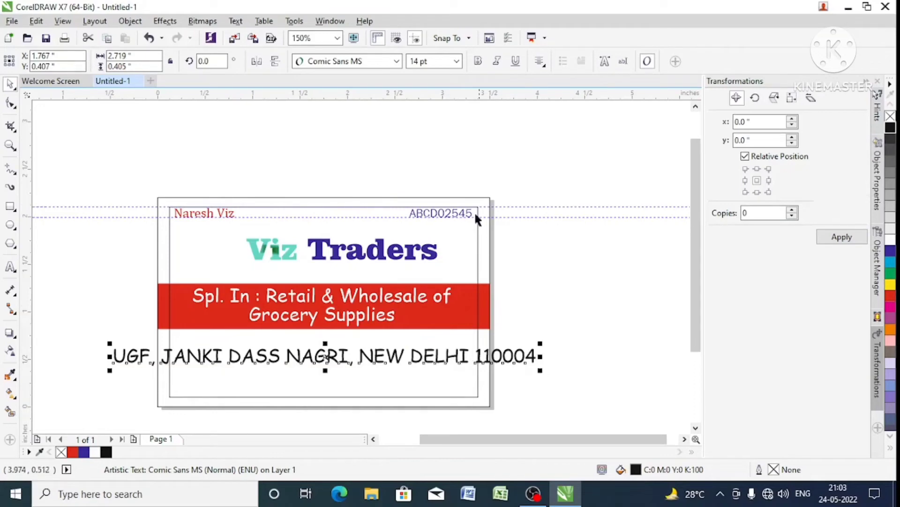
# - Set the address line's font size to 10 pt and move it down near the bottom edge of the margin frame
pyautogui.click(457, 61)
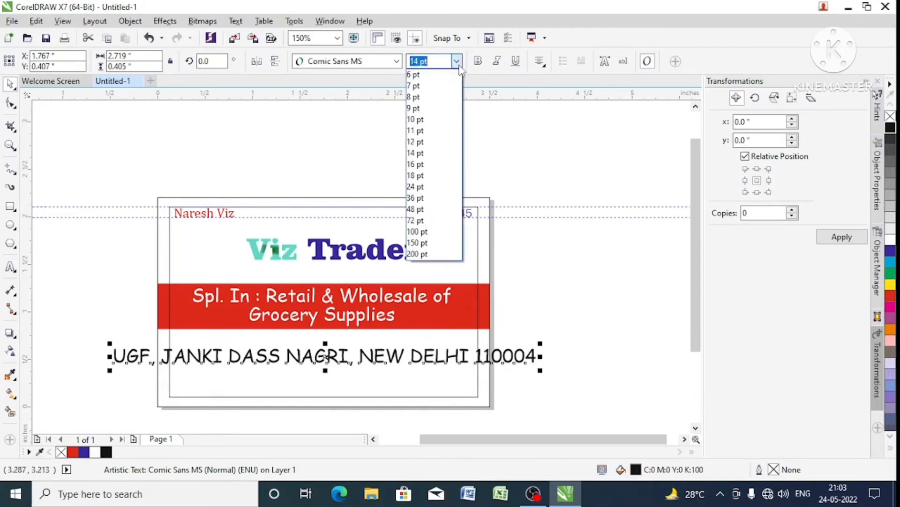
pyautogui.click(444, 120)
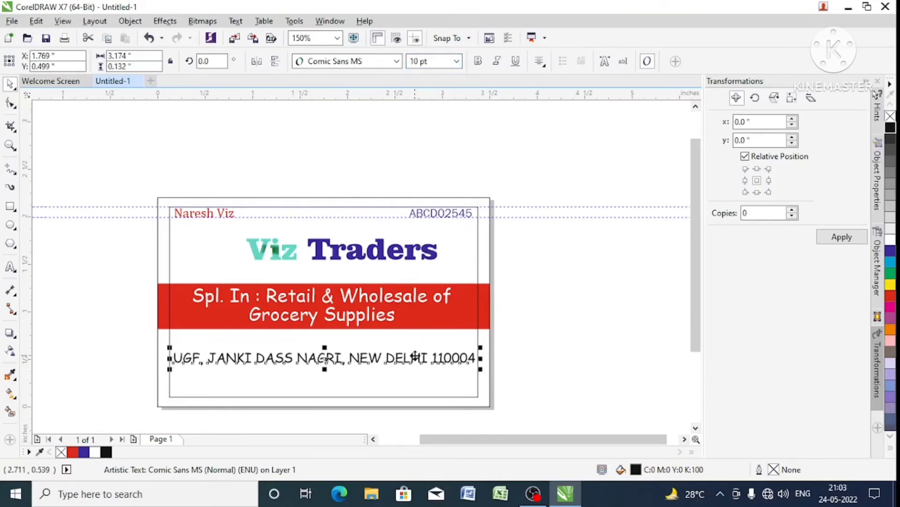
pyautogui.moveTo(412, 357); pyautogui.dragTo(419, 385)
# - Make the address line bold and underlined, and scale it down to about 3.22 inches wide to fit the margin frame
pyautogui.click(478, 61)
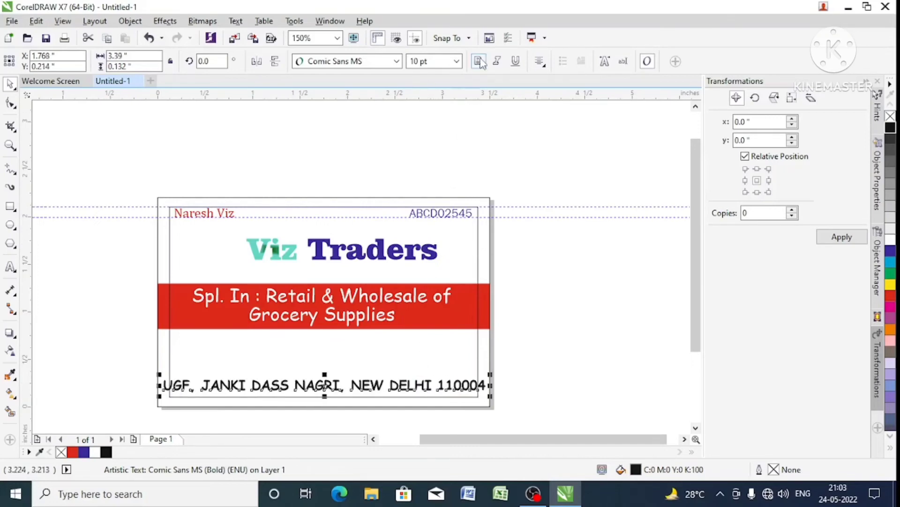
pyautogui.click(516, 61)
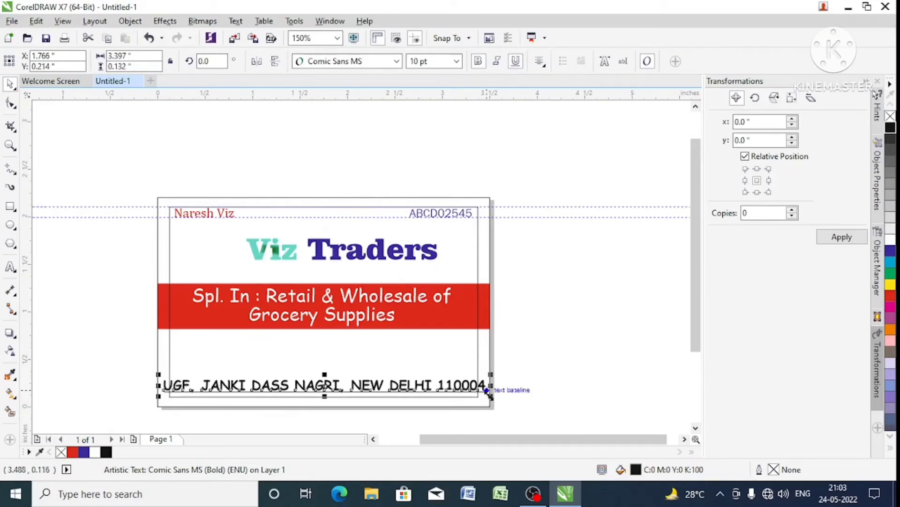
pyautogui.click(439, 61)
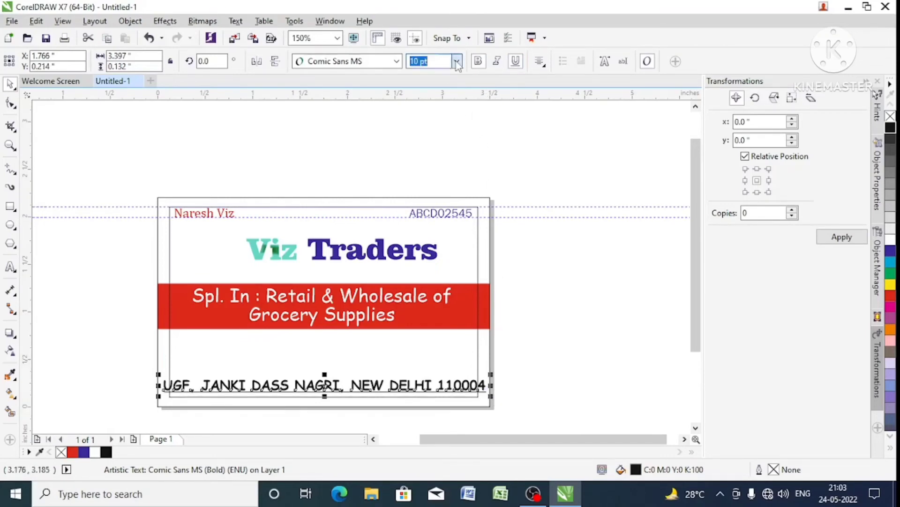
pyautogui.click(456, 62)
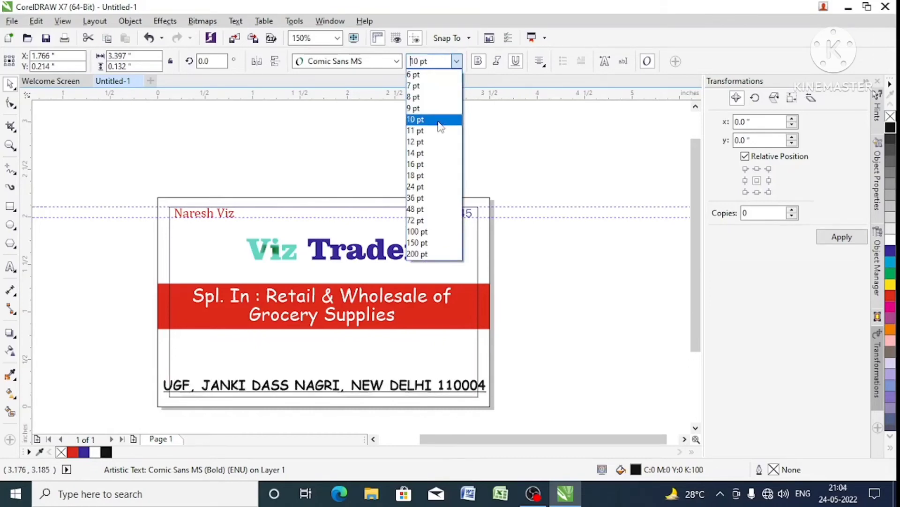
pyautogui.click(438, 120)
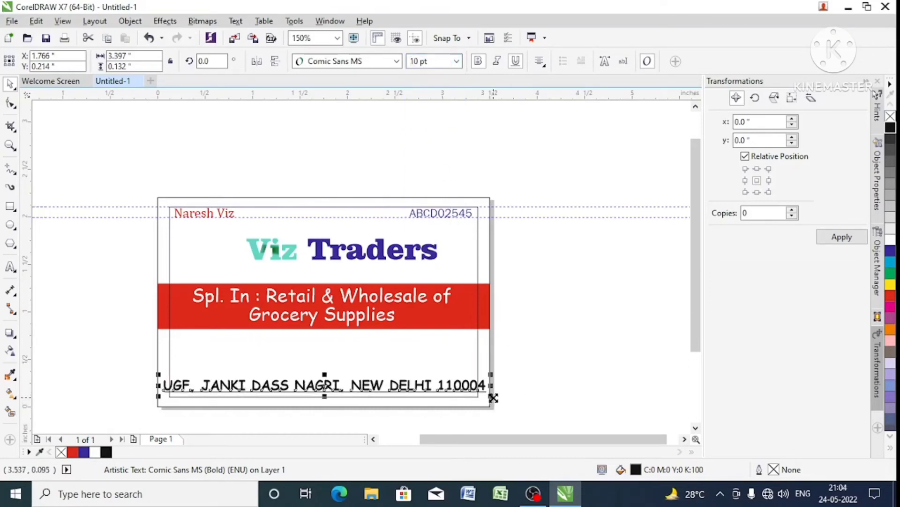
pyautogui.moveTo(494, 398); pyautogui.dragTo(485, 398)
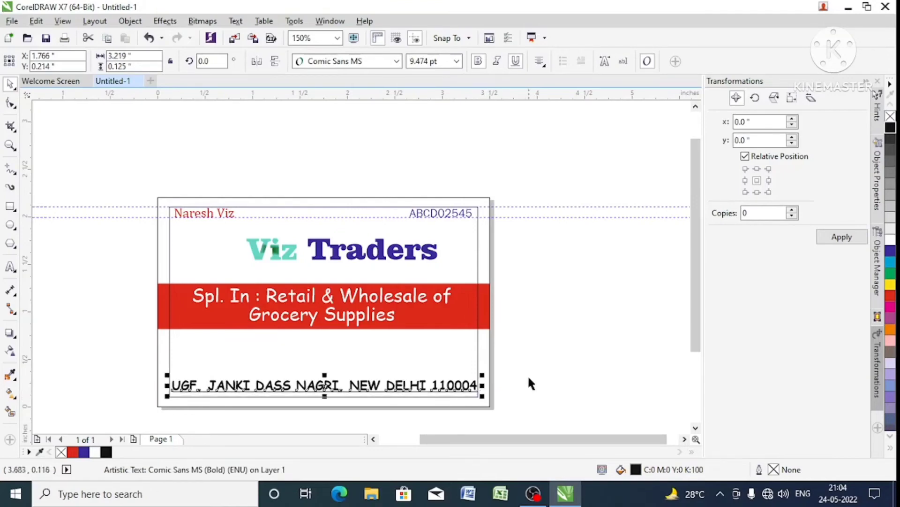
pyautogui.click(527, 374)
pyautogui.click(472, 392)
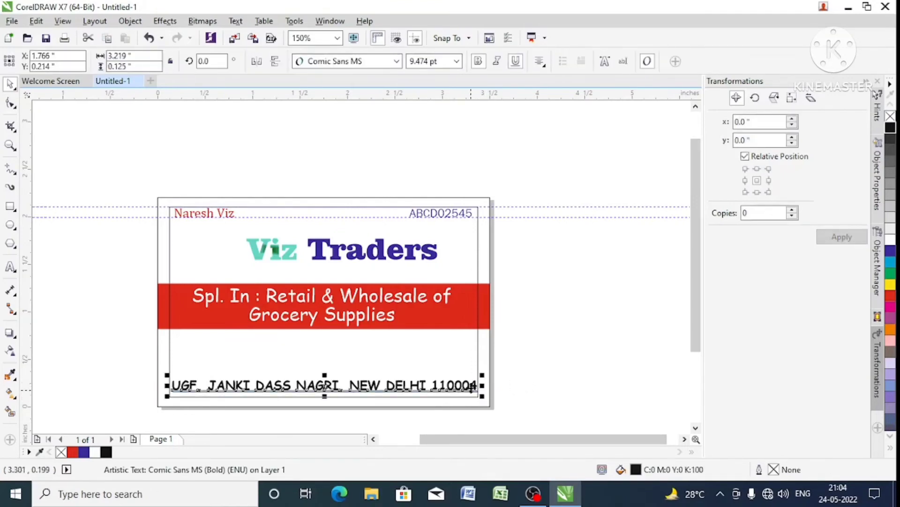
pyautogui.click(531, 354)
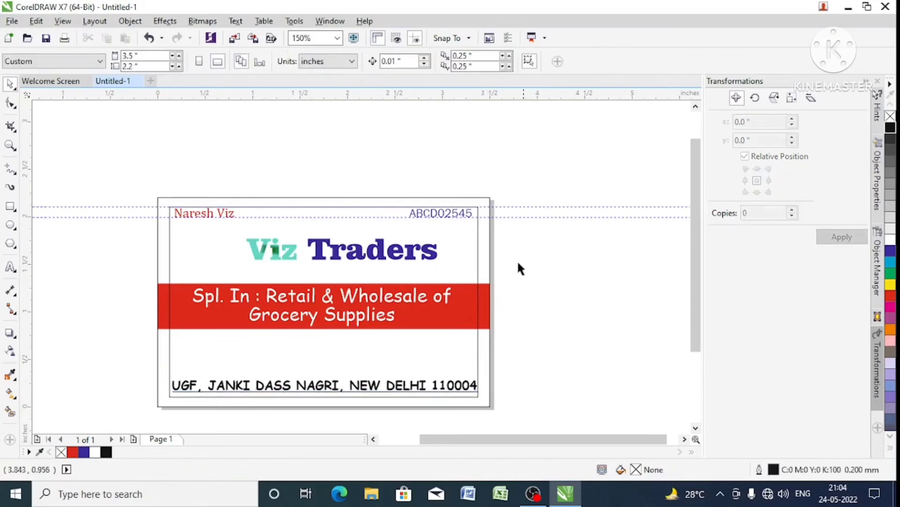
# - Group the words "Viz" and "Traders" and centre the group horizontally on the margin frame
pyautogui.click(401, 261)
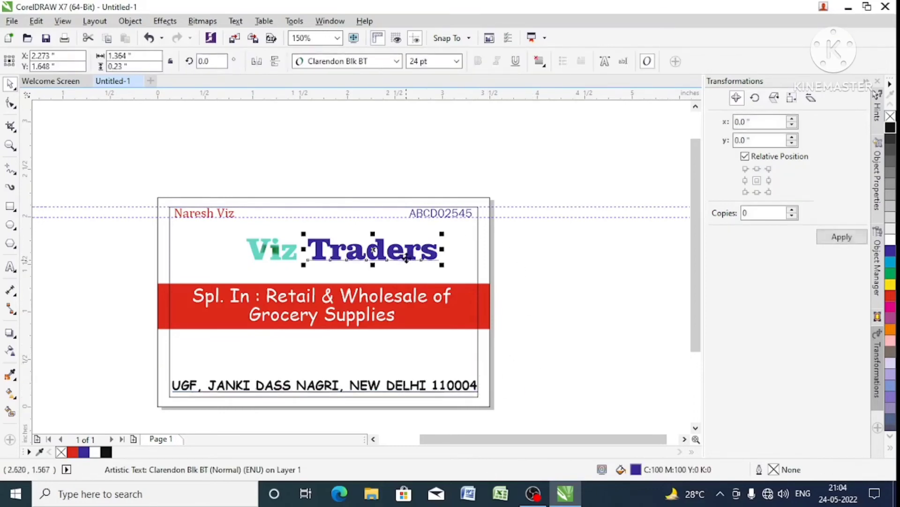
pyautogui.keyDown('shift'); pyautogui.click(292, 259); pyautogui.keyUp('shift')
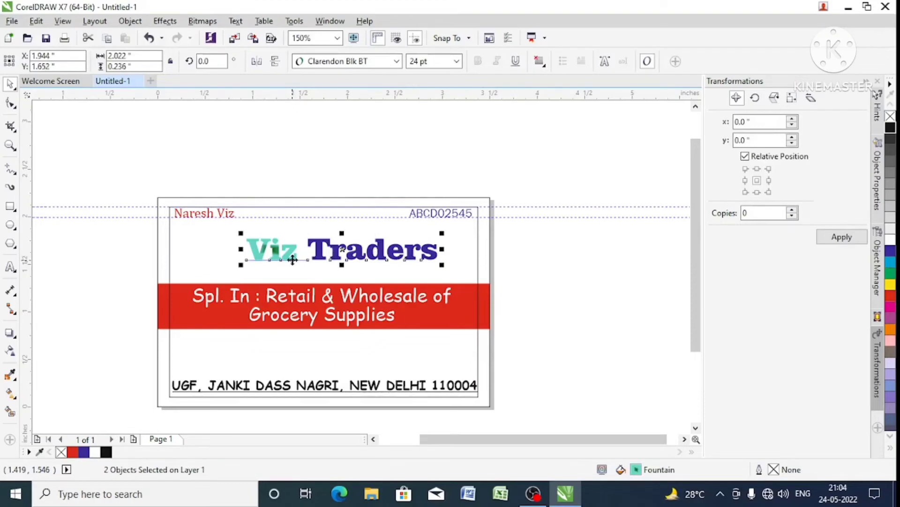
pyautogui.hotkey('ctrl', 'g')
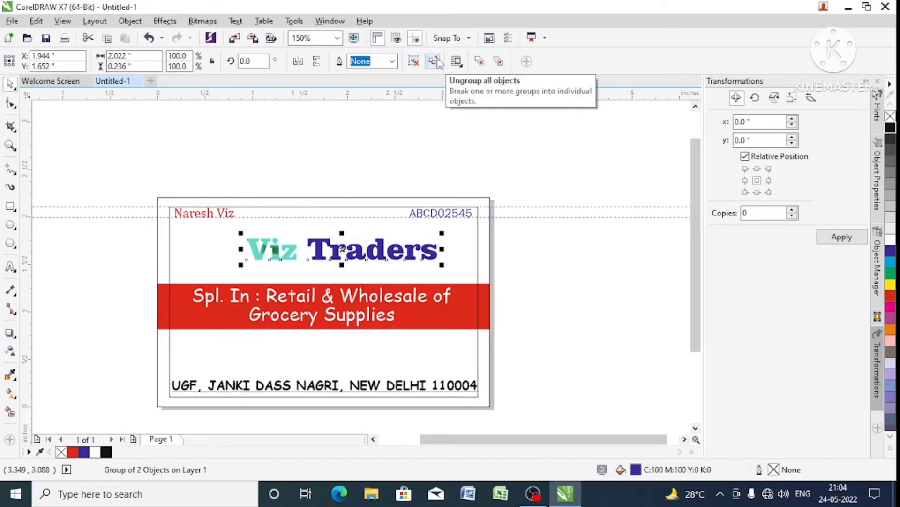
pyautogui.click(460, 234)
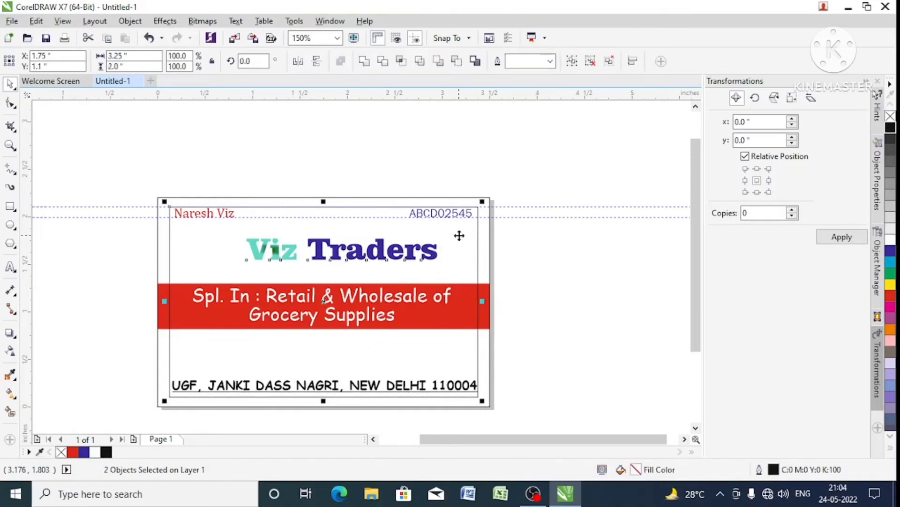
pyautogui.press('c')
pyautogui.click(522, 234)
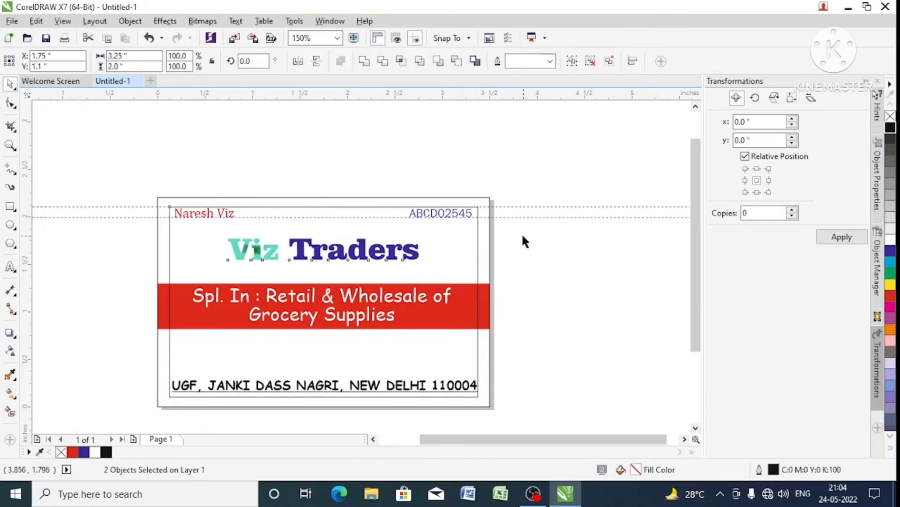
# - Enlarge the grouped "Viz Traders" title to about 2.57 inches wide and nudge it down closer to the red band
pyautogui.click(419, 261)
pyautogui.moveTo(426, 266); pyautogui.dragTo(449, 280)
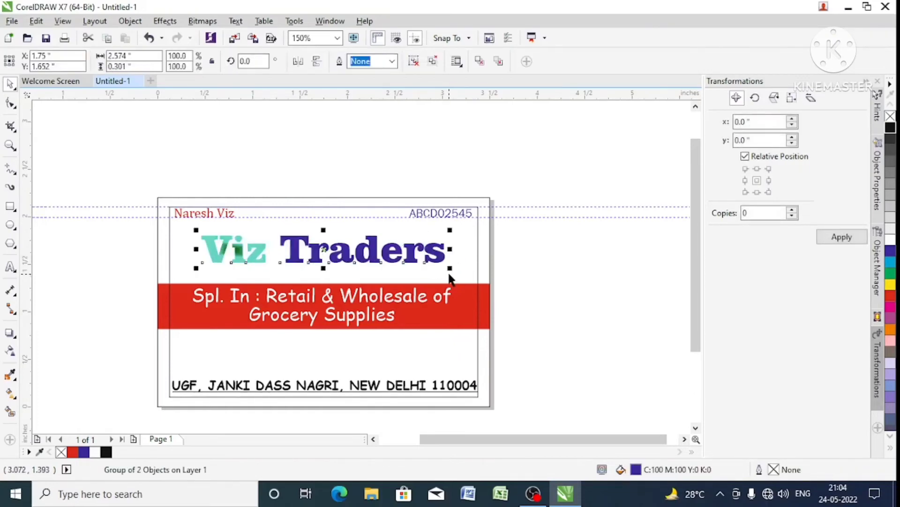
pyautogui.press('Down')
pyautogui.press('Down')
pyautogui.press('Down')
pyautogui.press('Down')
pyautogui.press('Down')
pyautogui.press('Down')
pyautogui.press('Down')
pyautogui.press('Down')
pyautogui.press('Down')
pyautogui.press('Down')
pyautogui.press('Down')
pyautogui.press('Down')
pyautogui.press('Down')
pyautogui.press('Up')
pyautogui.press('Up')
pyautogui.press('Up')
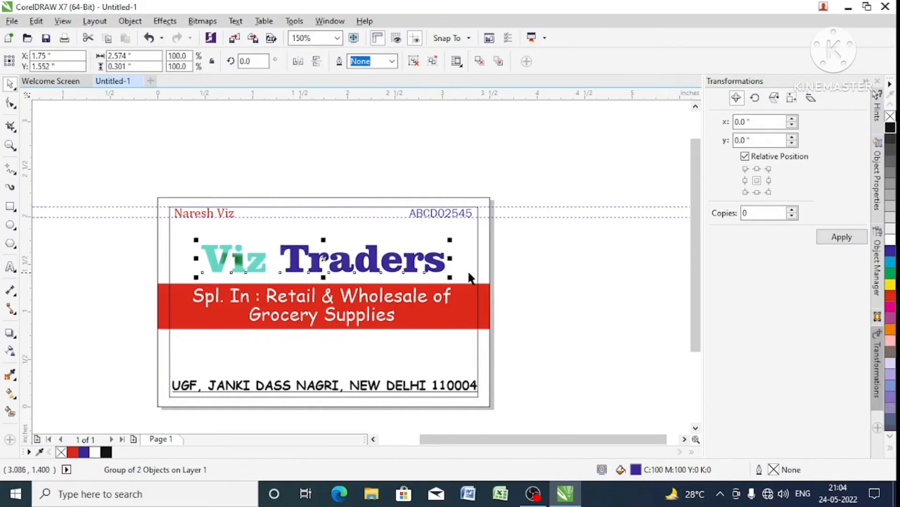
pyautogui.click(507, 249)
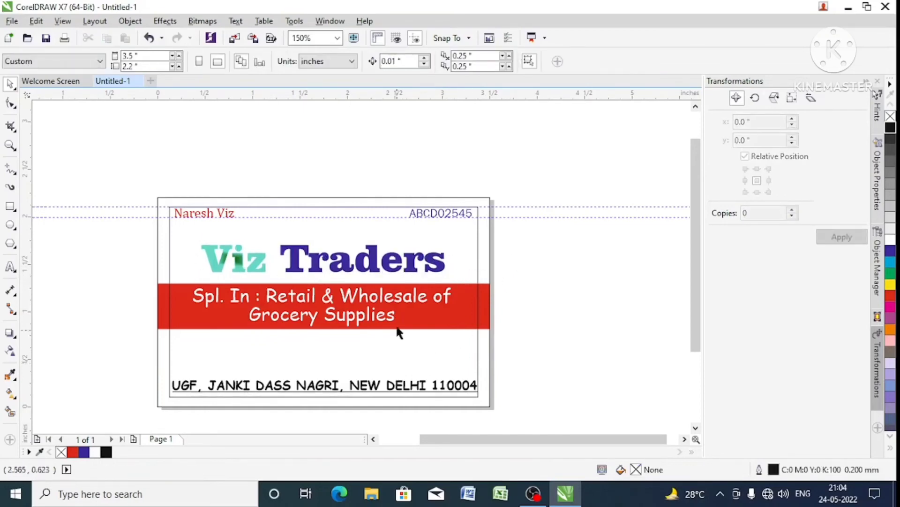
# - Nudge the red band together with its tagline slightly down, away from the title
pyautogui.moveTo(524, 282); pyautogui.dragTo(134, 342)
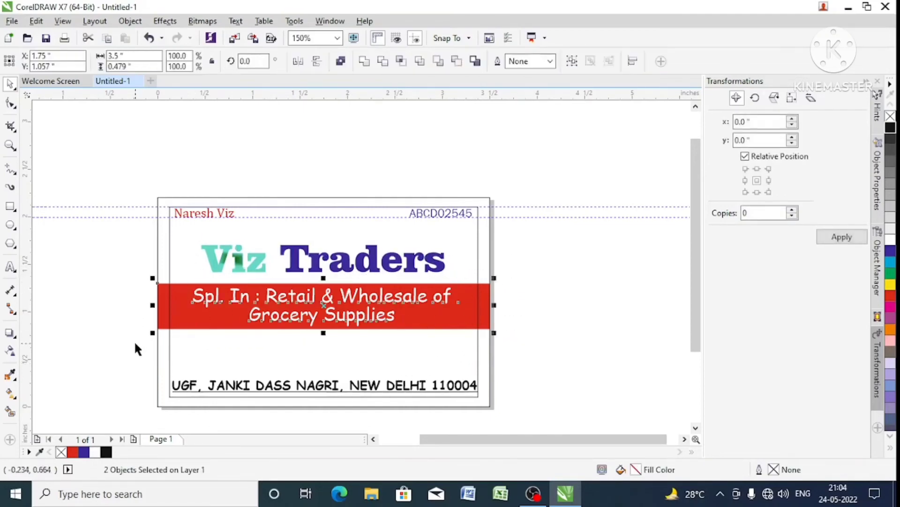
pyautogui.press('Down')
pyautogui.press('Down')
pyautogui.press('Down')
pyautogui.press('Down')
pyautogui.press('Down')
pyautogui.press('Down')
pyautogui.press('Down')
pyautogui.press('Down')
pyautogui.press('Up')
pyautogui.press('Up')
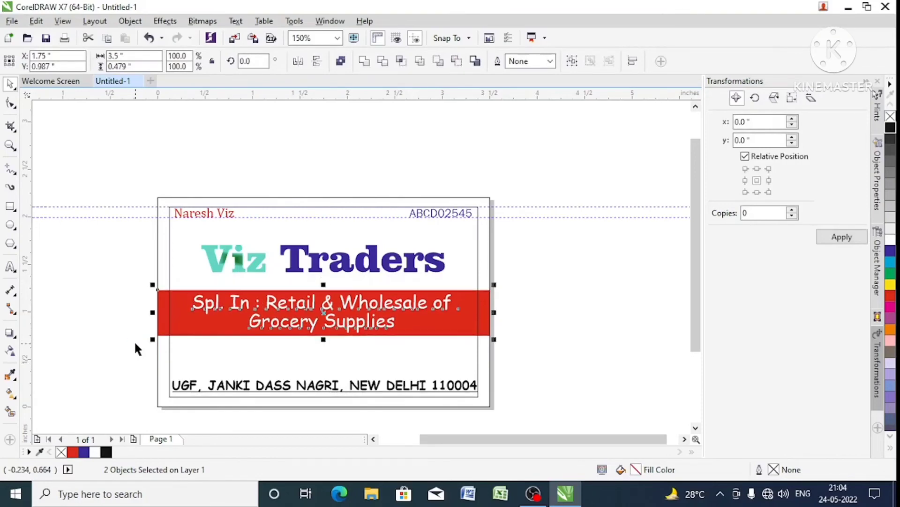
pyautogui.click(544, 322)
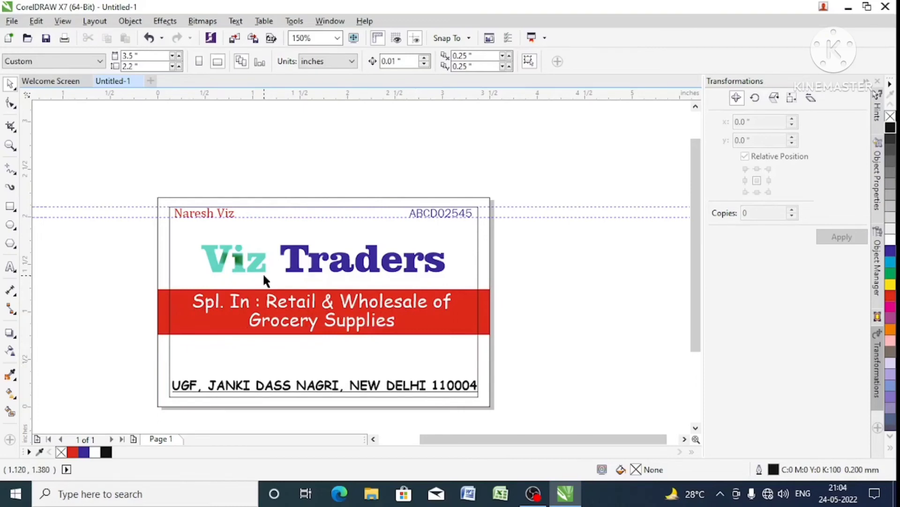
# - Nudge the red band and its tagline up until the band sits close beneath the title
pyautogui.moveTo(135, 272); pyautogui.dragTo(519, 353)
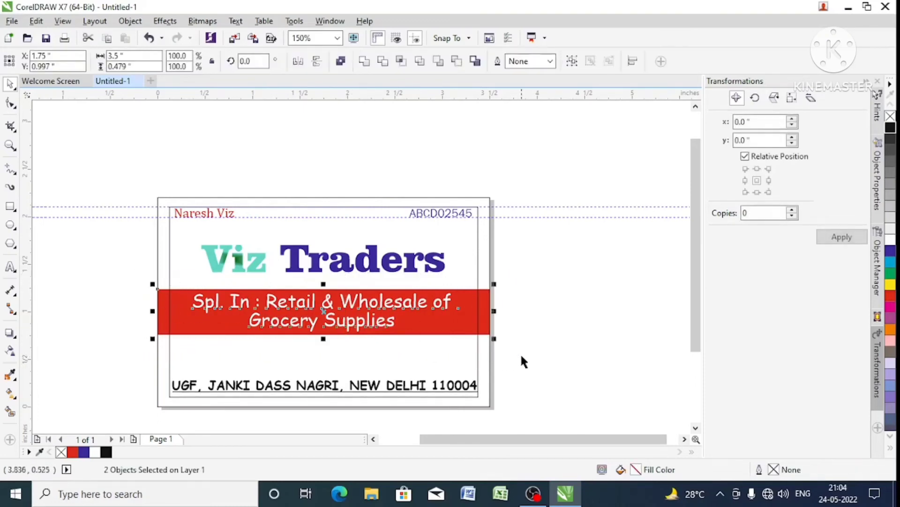
pyautogui.press('Up')
pyautogui.press('Up')
pyautogui.press('Up')
pyautogui.press('Up')
pyautogui.press('Up')
pyautogui.press('Up')
pyautogui.press('Up')
pyautogui.press('Up')
pyautogui.press('Up')
pyautogui.press('Up')
pyautogui.press('Up')
pyautogui.press('Up')
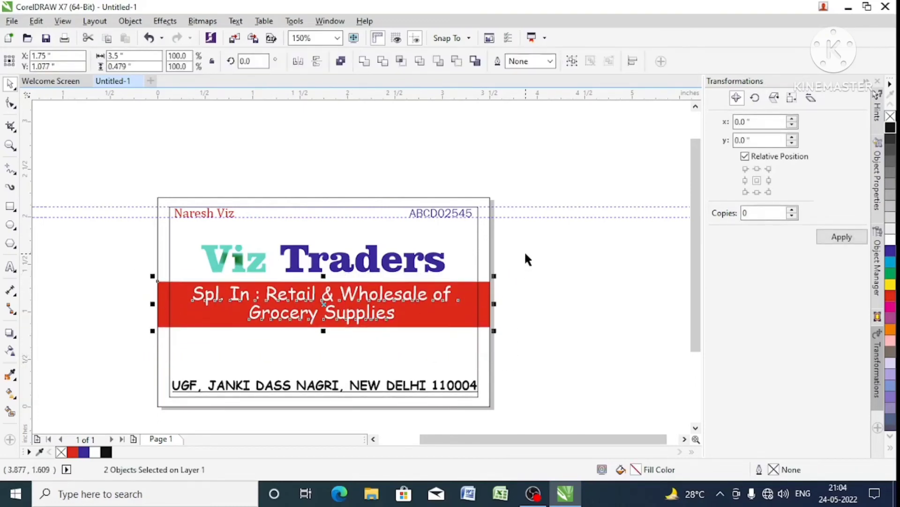
pyautogui.click(512, 234)
pyautogui.moveTo(520, 227); pyautogui.dragTo(618, 273)
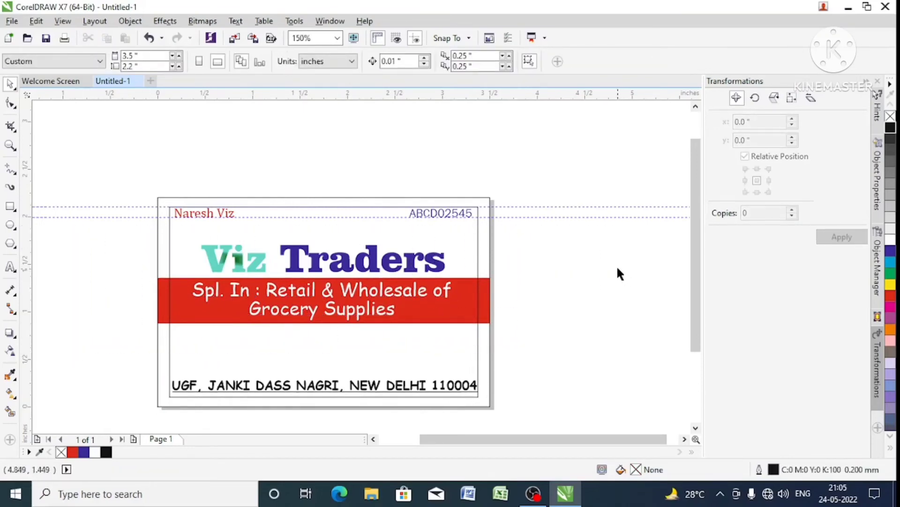
pyautogui.moveTo(620, 234); pyautogui.dragTo(91, 352)
pyautogui.click(79, 177)
pyautogui.click(15, 107)
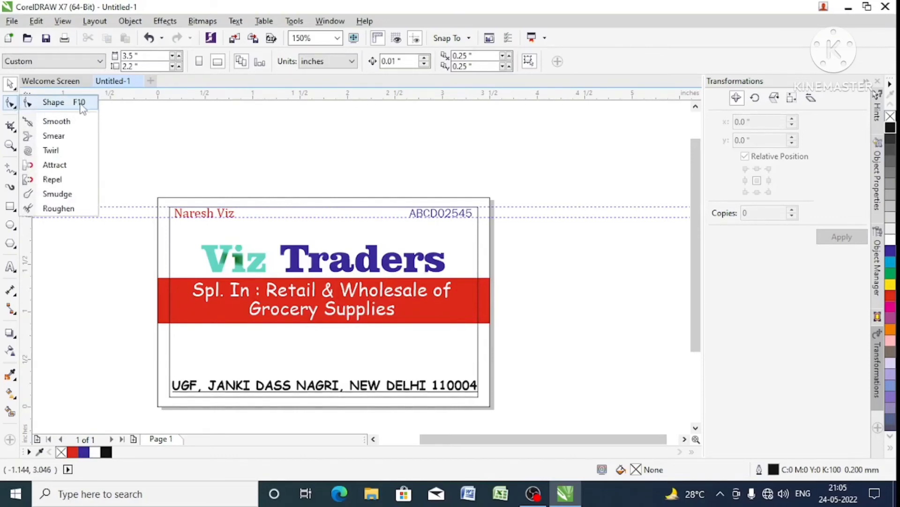
pyautogui.click(116, 293)
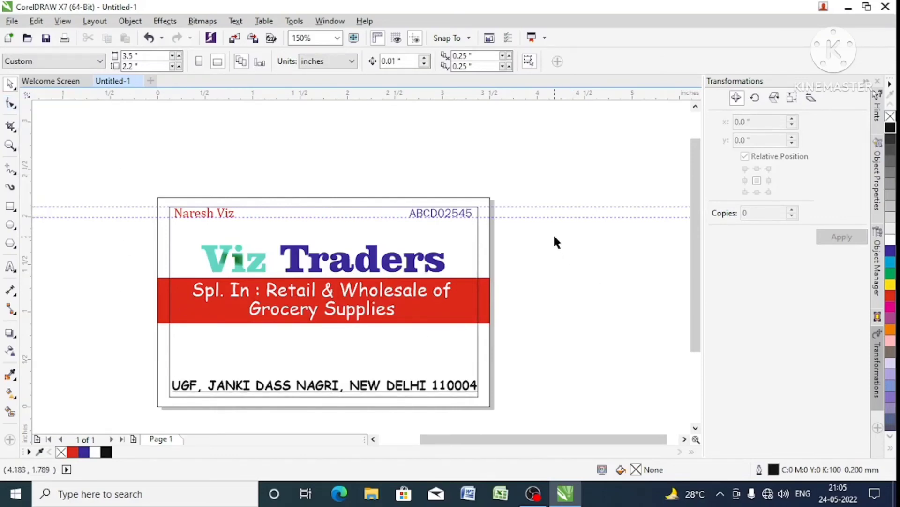
# - Move the title, red band and tagline together down until the band sits just above the address line
pyautogui.moveTo(554, 237); pyautogui.dragTo(51, 348)
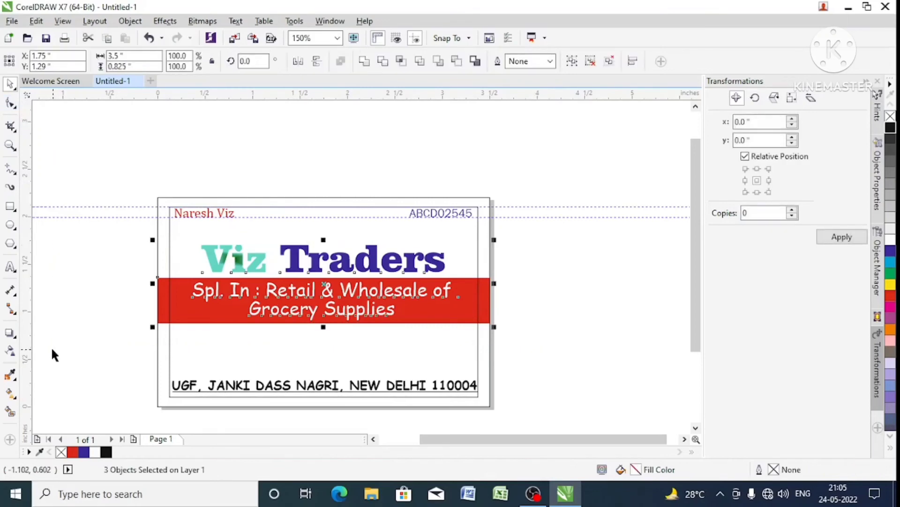
pyautogui.press('Up')
pyautogui.press('Up')
pyautogui.press('Up')
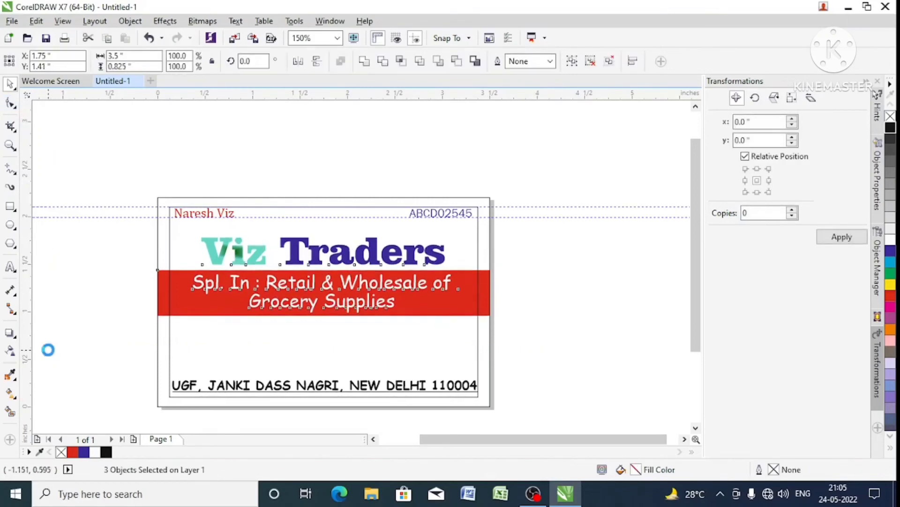
pyautogui.press('Down')
pyautogui.press('Down')
pyautogui.press('Down')
pyautogui.press('Down')
pyautogui.press('Down')
pyautogui.press('Down')
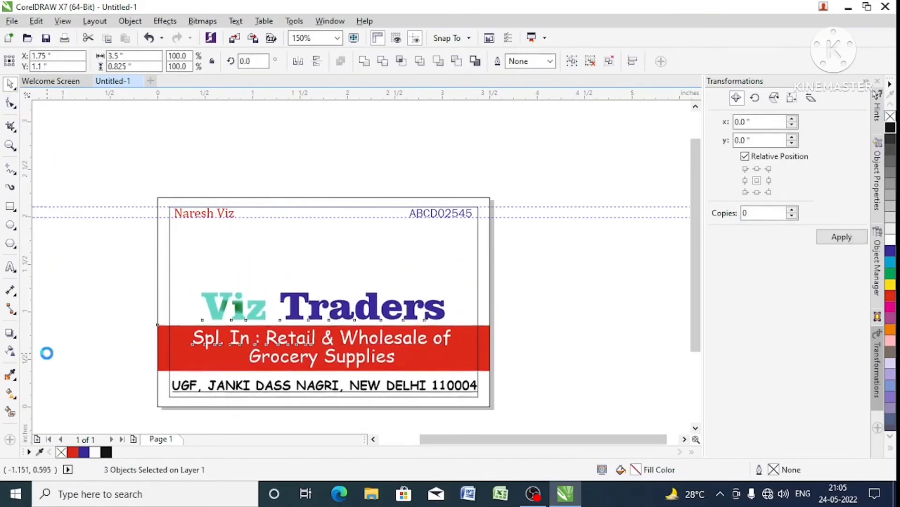
pyautogui.click(586, 290)
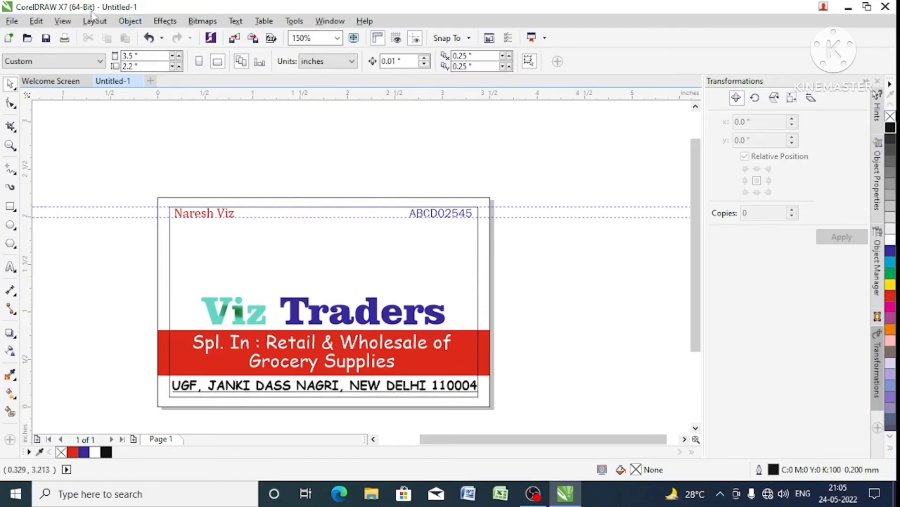
# - Save the drawing on the Desktop as VISITING CARD in CDR format
pyautogui.click(46, 38)
pyautogui.click(85, 165)
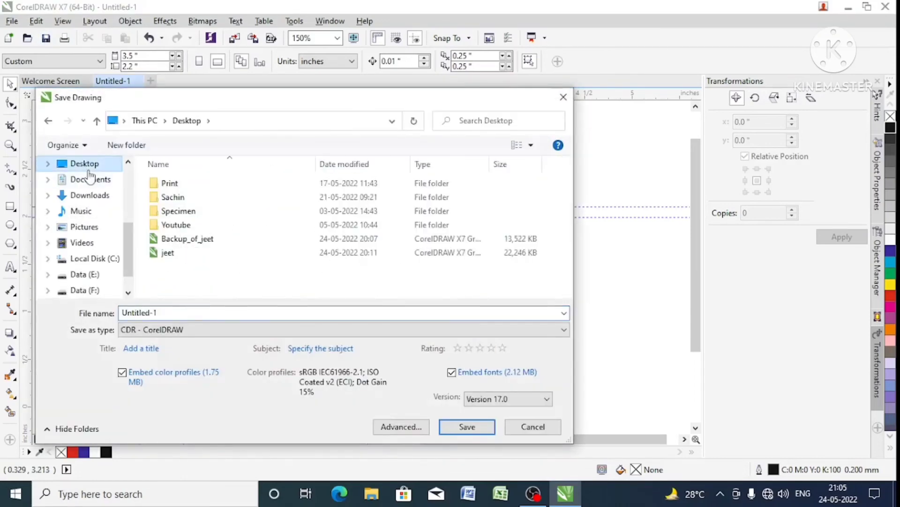
pyautogui.write('Z')
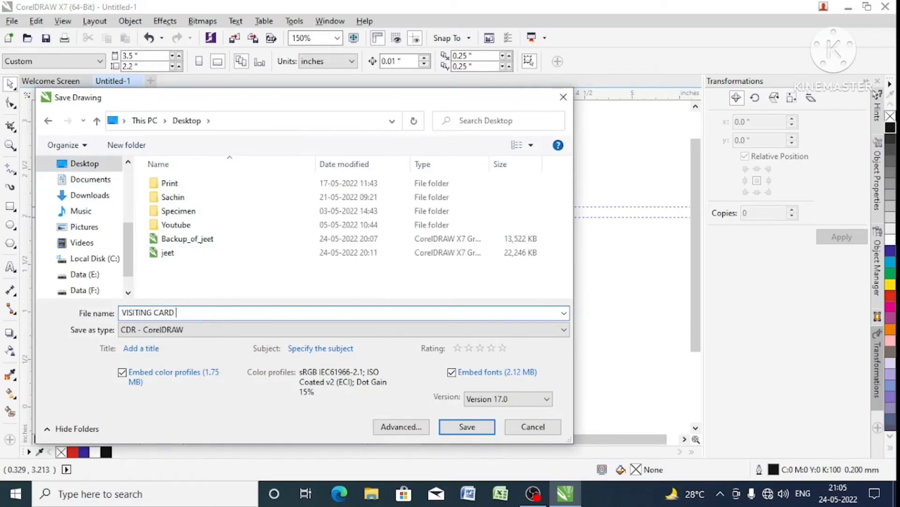
pyautogui.press('Return')
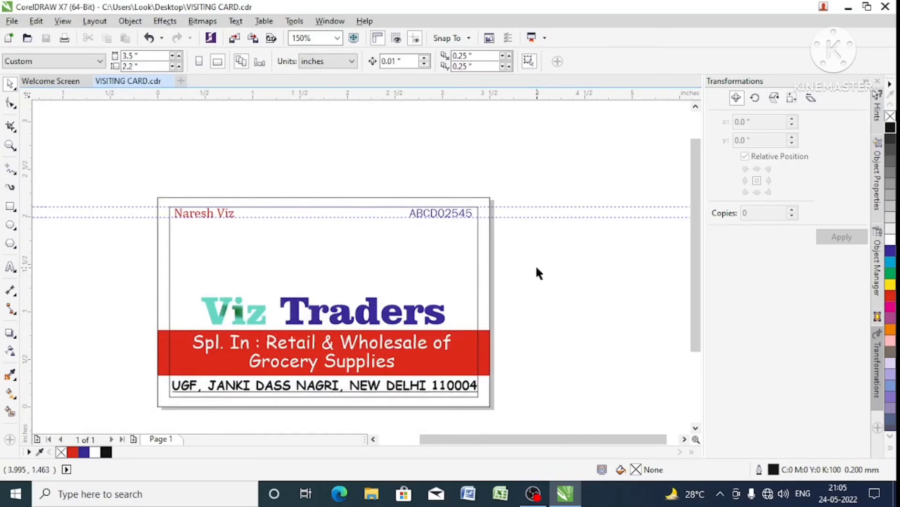
# - Start an import and browse on drive Data (E:) to the folder backup E > collection > groceris
pyautogui.hotkey('ctrl', 'i')
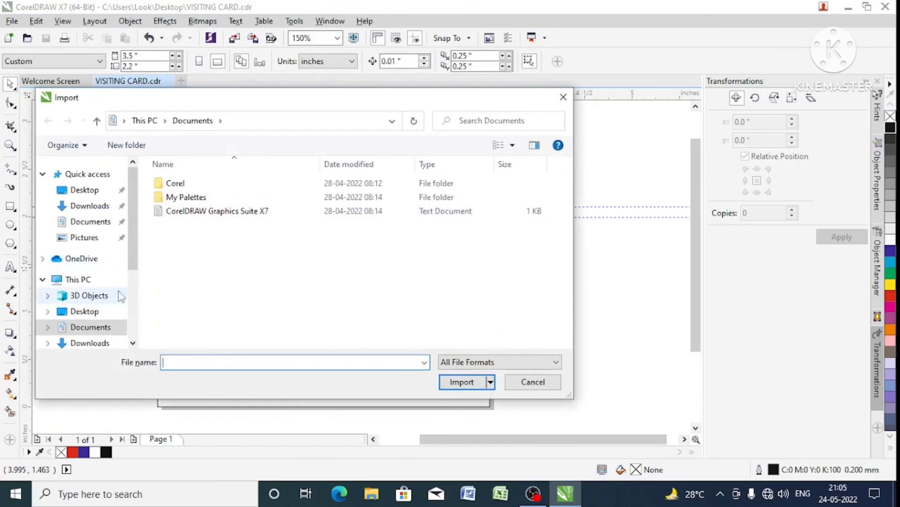
pyautogui.moveTo(135, 244); pyautogui.dragTo(134, 303)
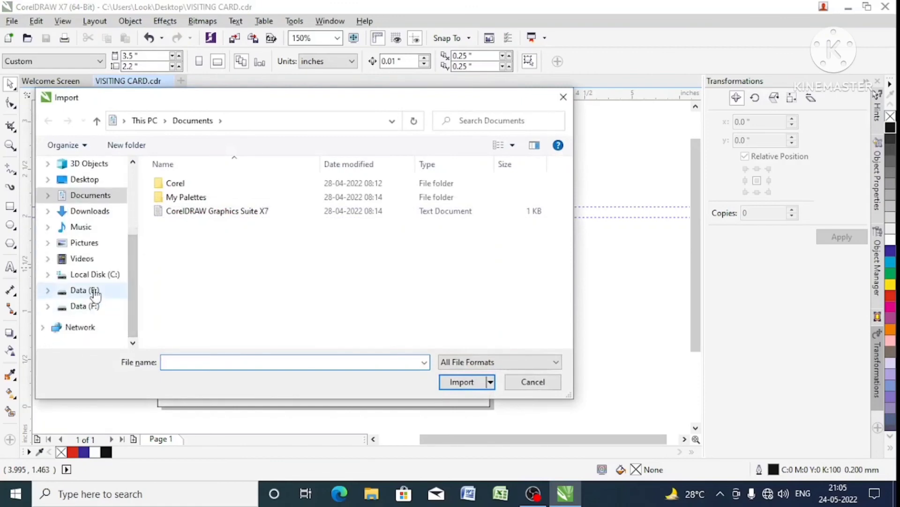
pyautogui.click(93, 290)
pyautogui.doubleClick(180, 183)
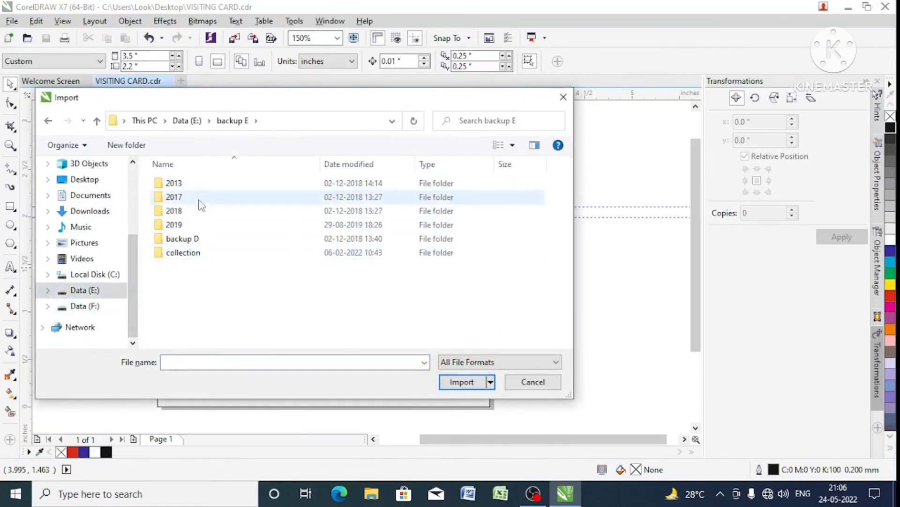
pyautogui.doubleClick(193, 254)
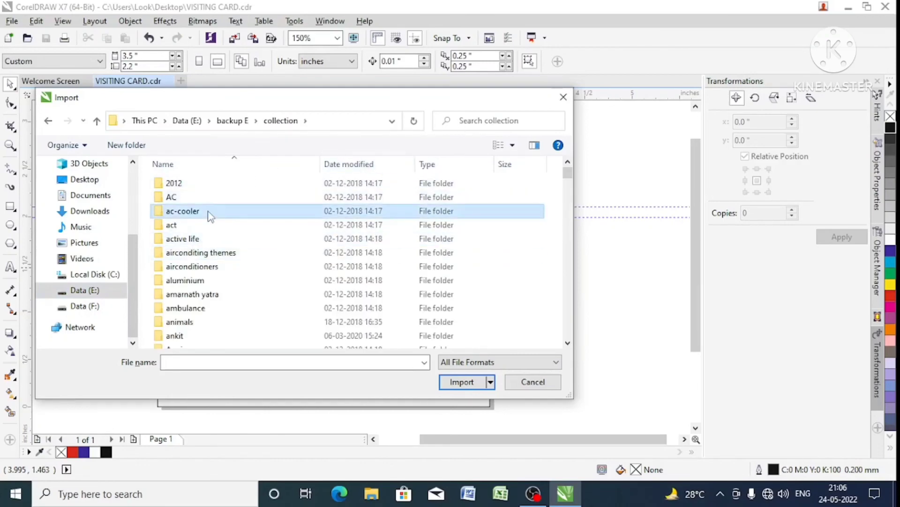
pyautogui.press('g')
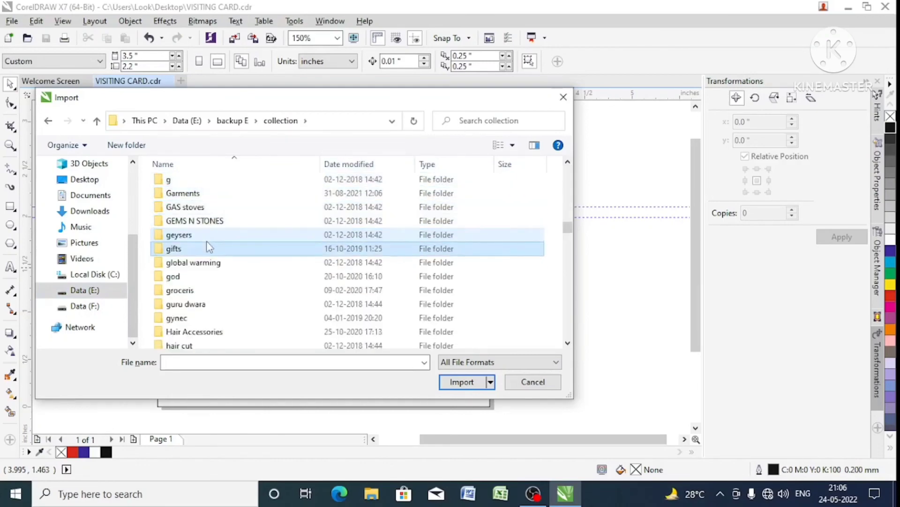
pyautogui.click(202, 303)
pyautogui.doubleClick(198, 291)
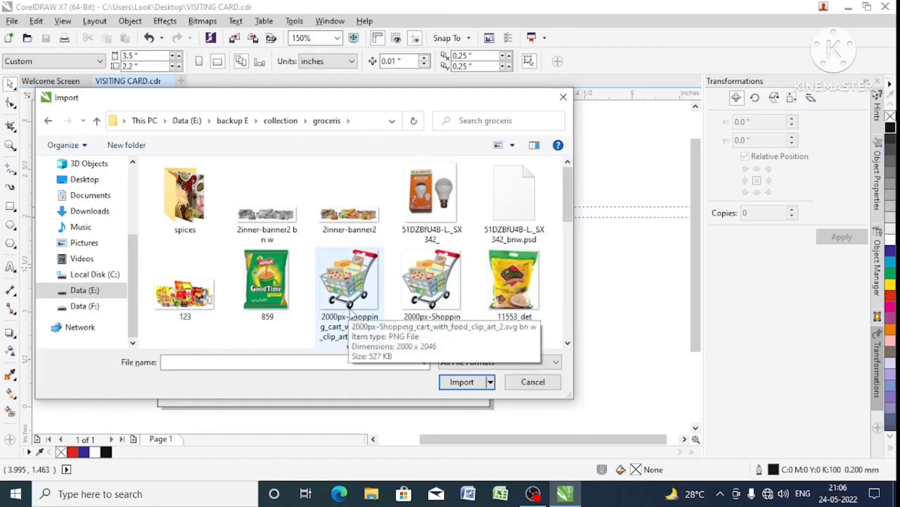
# - Import the PNG image "2000px-Shopping_cart_with_food_clip_art_2.svg bn w" and place it at its original size on the card
pyautogui.click(367, 313)
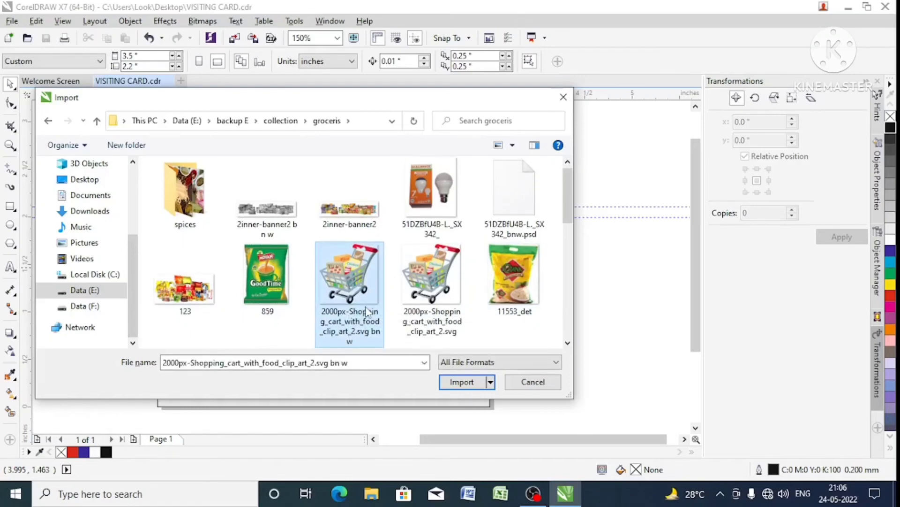
pyautogui.doubleClick(367, 312)
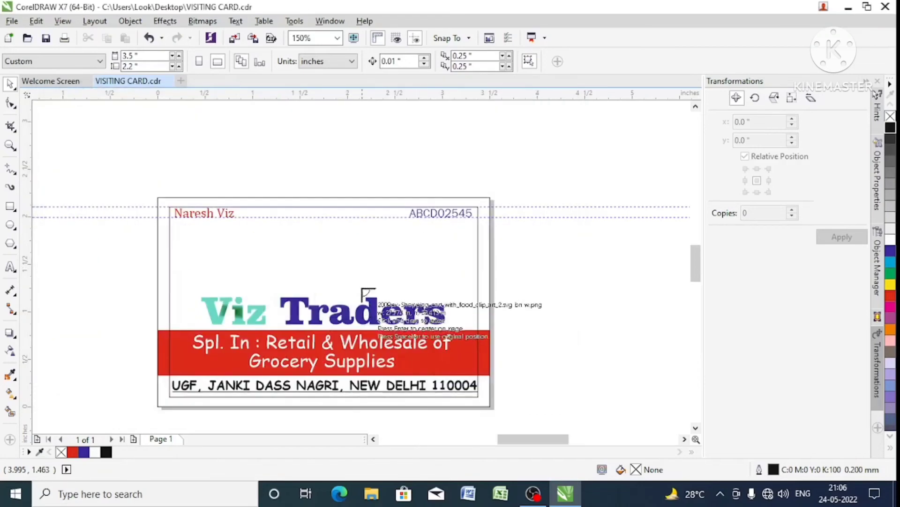
pyautogui.click(356, 231)
# - Scale the imported shopping cart image down proportionally in two passes to about 4.7 by 4.8 inches
pyautogui.scroll(-5, 393, 263)
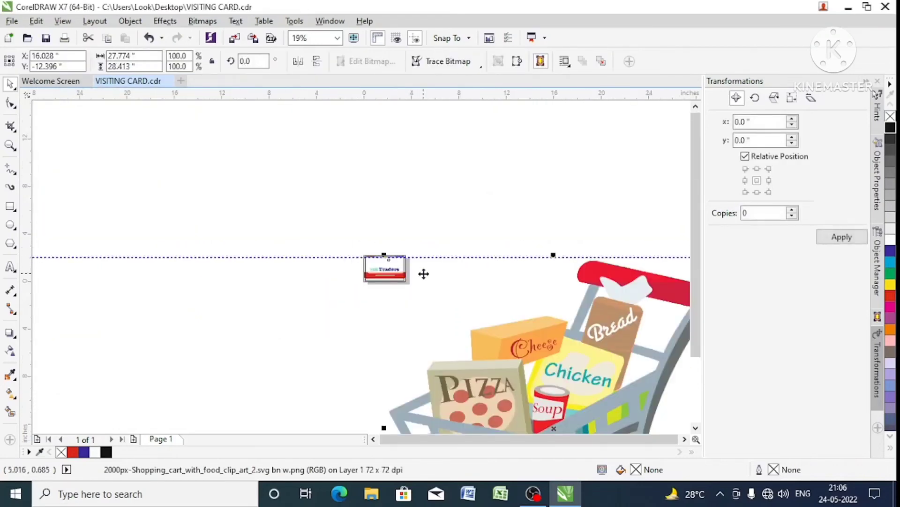
pyautogui.scroll(2, 469, 273)
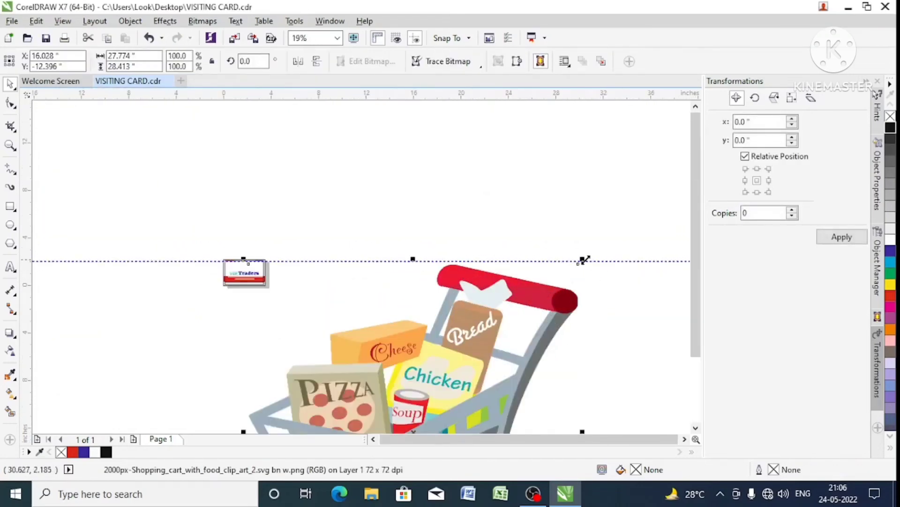
pyautogui.moveTo(584, 259); pyautogui.dragTo(325, 284)
pyautogui.scroll(-2, 327, 301)
pyautogui.scroll(3, 326, 285)
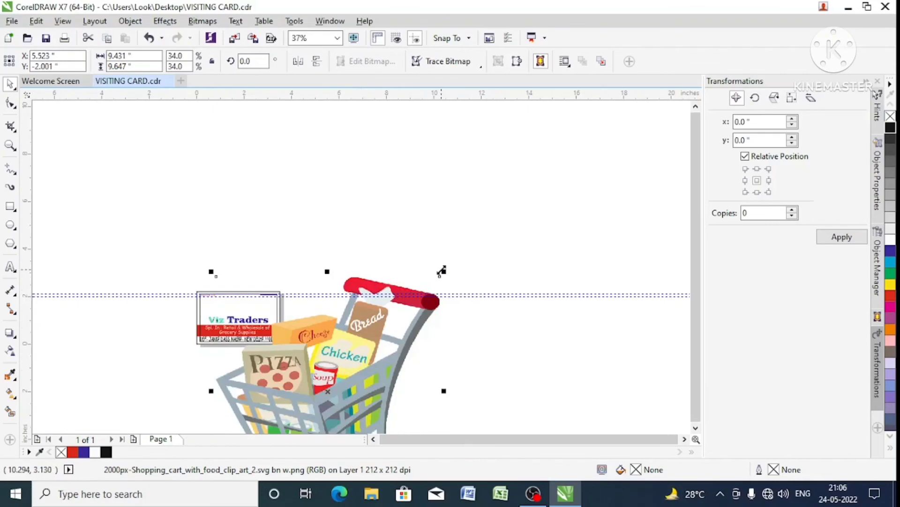
pyautogui.moveTo(441, 276); pyautogui.dragTo(328, 391)
pyautogui.scroll(-1, 313, 302)
pyautogui.scroll(1, 297, 355)
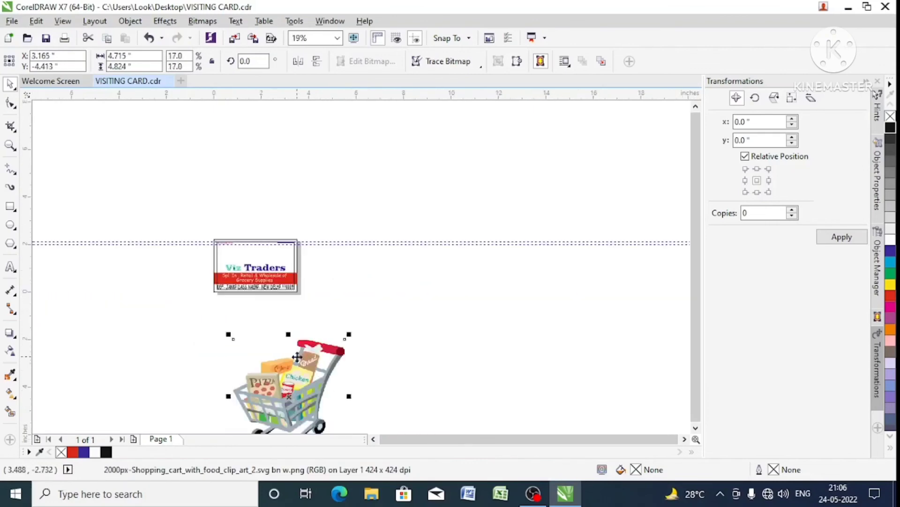
# - Move the cart image up onto the card and shrink it proportionally to about 1.67 by 1.7 inches
pyautogui.moveTo(294, 354); pyautogui.dragTo(293, 243)
pyautogui.scroll(1, 306, 218)
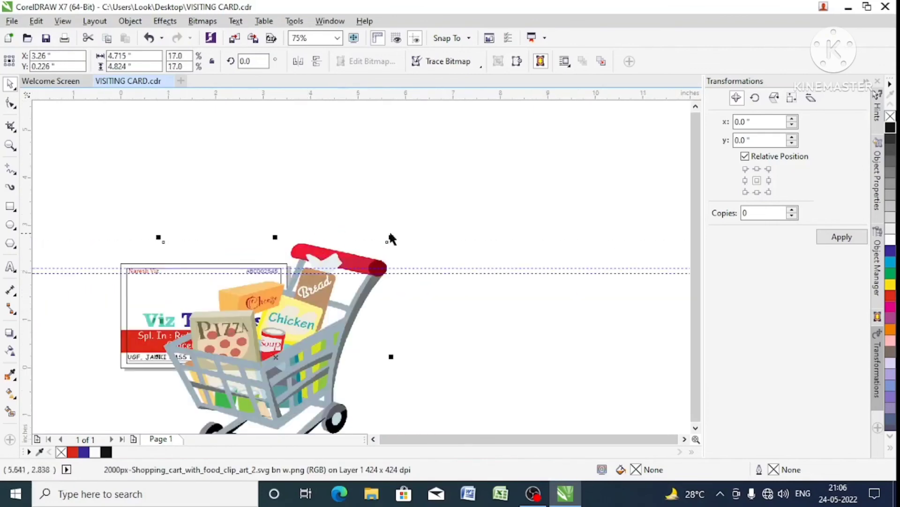
pyautogui.moveTo(390, 238); pyautogui.dragTo(269, 290)
pyautogui.scroll(1, 226, 272)
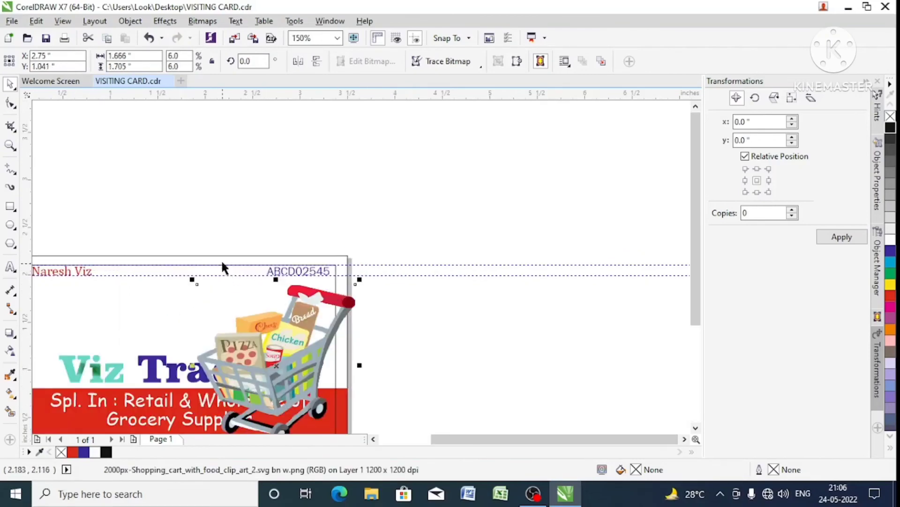
# - Fill the outer card rectangle with yellow and send it behind all other objects
pyautogui.click(224, 256)
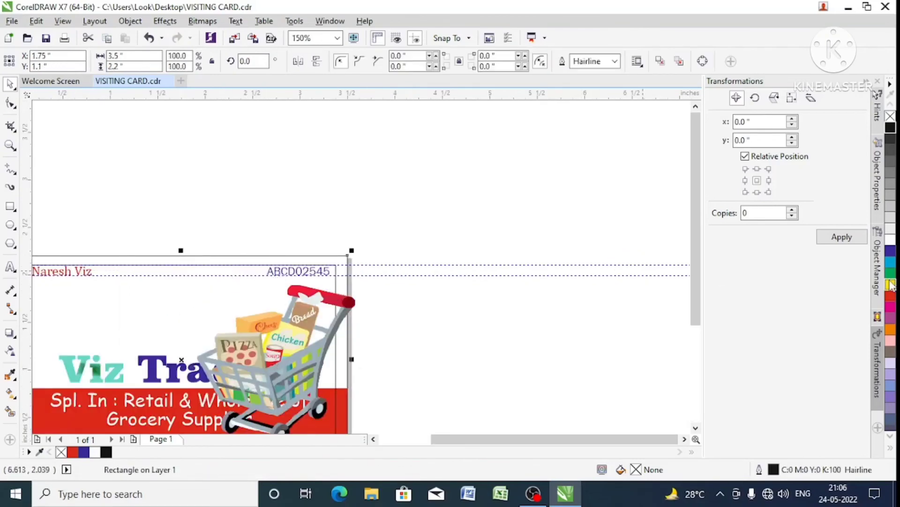
pyautogui.click(890, 285)
pyautogui.scroll(-1, 617, 304)
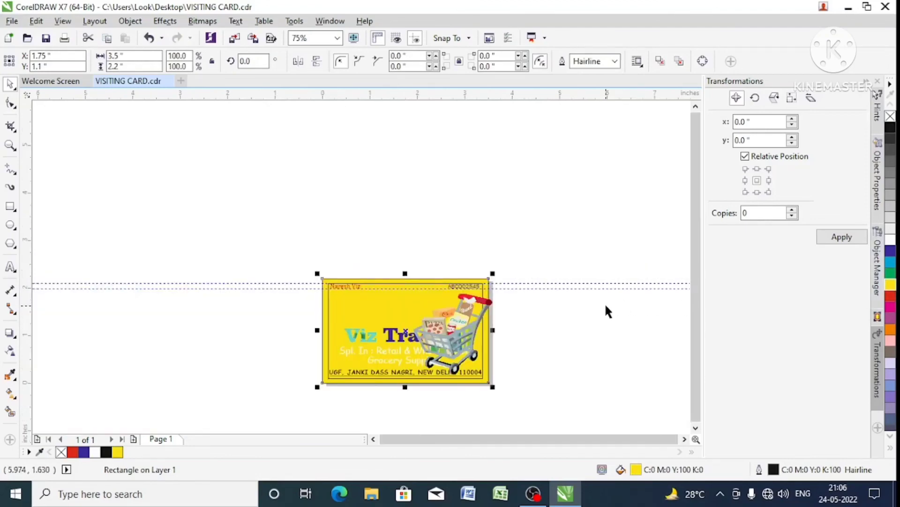
pyautogui.hotkey('shift', 'pagedown')
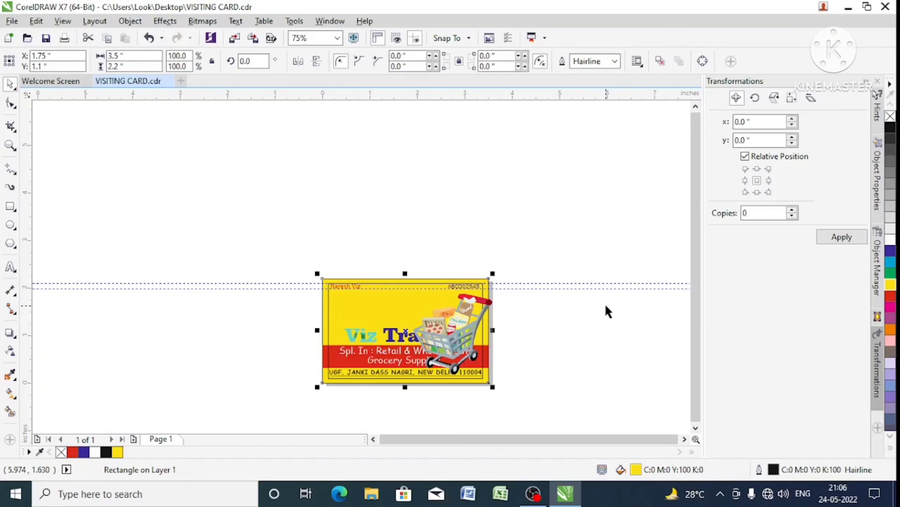
# - Resize the cart image to about 0.83 by 0.84 inches and place it beneath the right-hand header text, above the title
pyautogui.click(458, 304)
pyautogui.scroll(1, 459, 306)
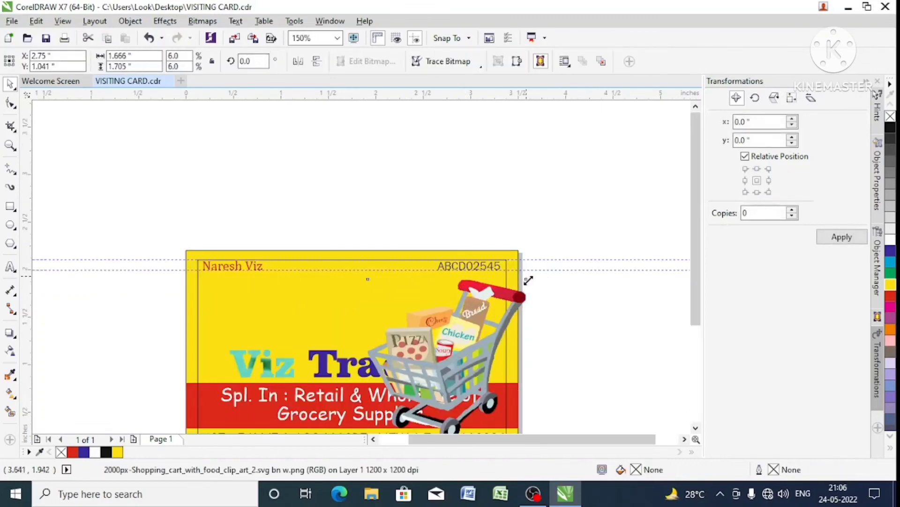
pyautogui.moveTo(530, 275); pyautogui.dragTo(451, 305)
pyautogui.scroll(1, 478, 325)
pyautogui.moveTo(486, 362); pyautogui.dragTo(510, 387)
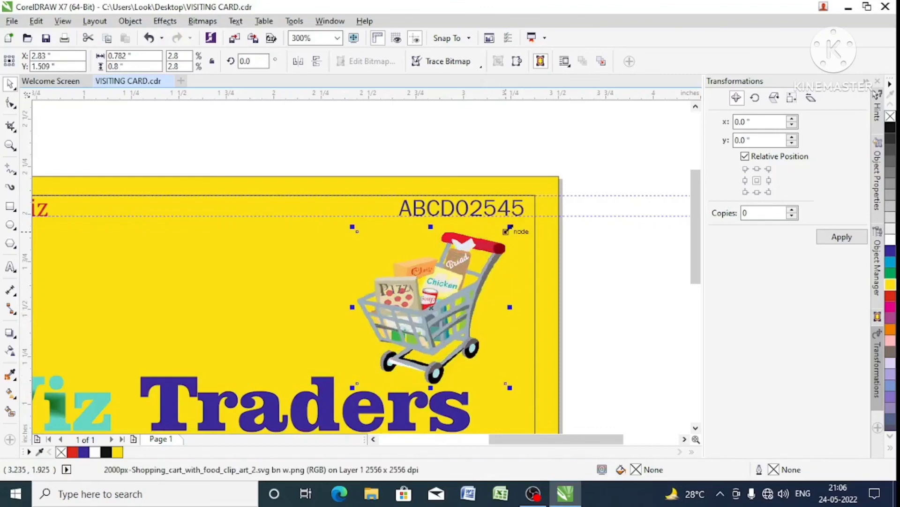
pyautogui.moveTo(510, 227); pyautogui.dragTo(517, 218)
pyautogui.scroll(-2, 405, 307)
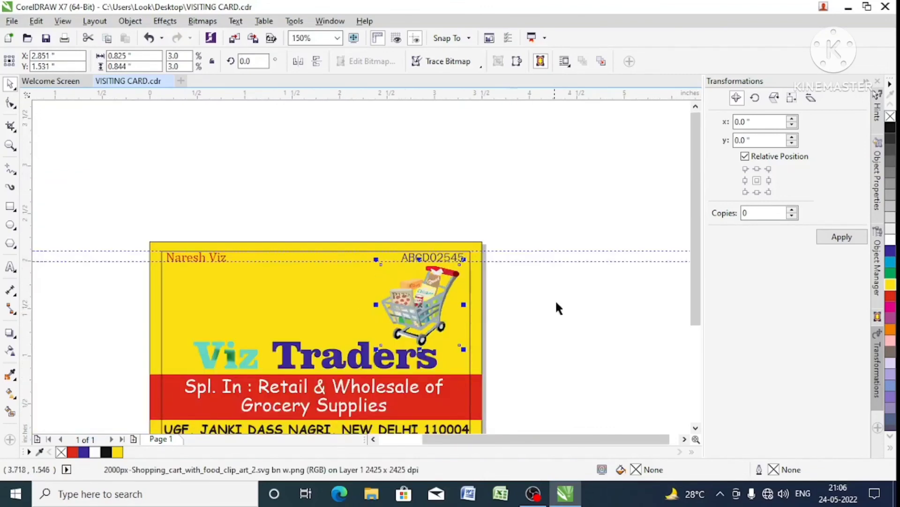
pyautogui.click(561, 303)
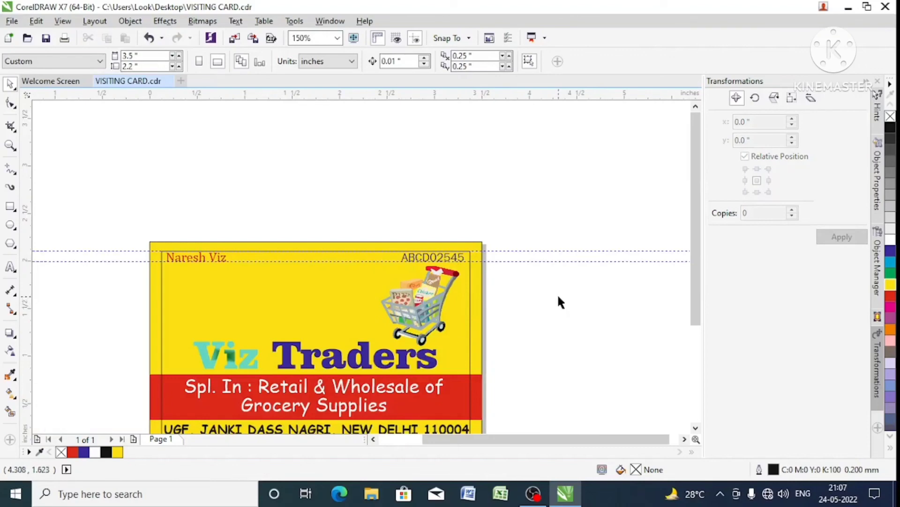
# - Try the image "2inner-banner2" beside the cart, scaled to about 2.43 by 0.62 inches, and delete it
pyautogui.hotkey('ctrl', 'i')
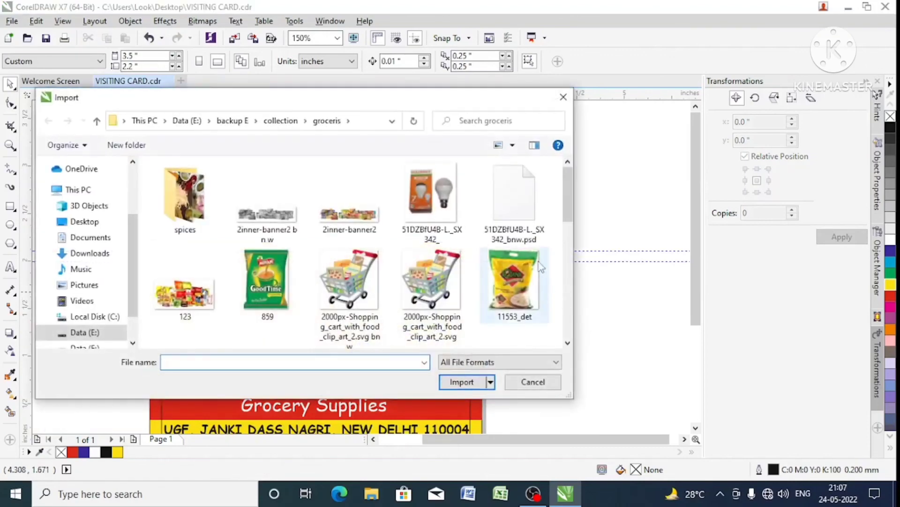
pyautogui.doubleClick(349, 217)
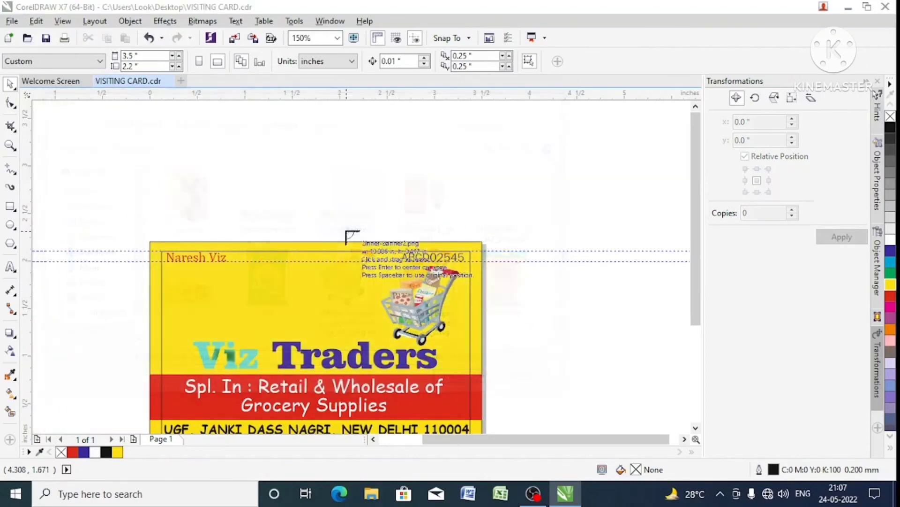
pyautogui.click(245, 252)
pyautogui.scroll(-4, 284, 257)
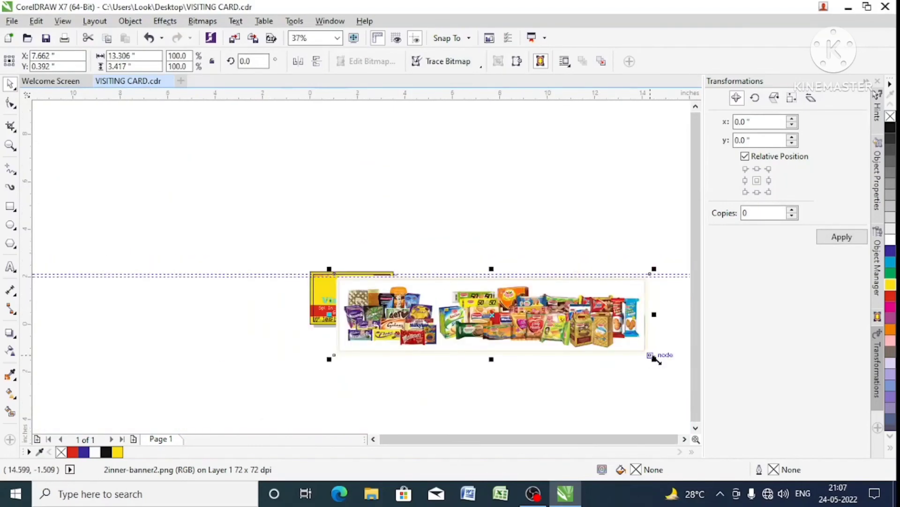
pyautogui.moveTo(655, 358); pyautogui.dragTo(276, 335)
pyautogui.scroll(4, 359, 273)
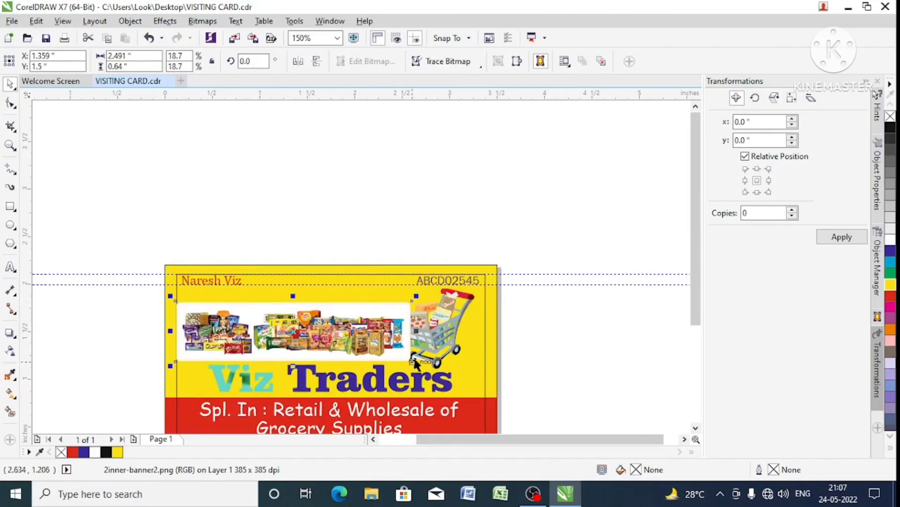
pyautogui.moveTo(415, 365); pyautogui.dragTo(410, 365)
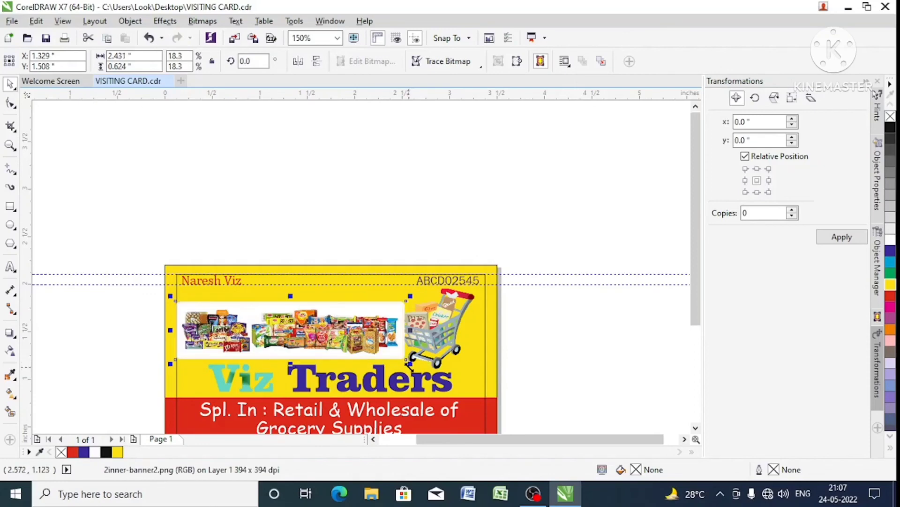
pyautogui.press('Delete')
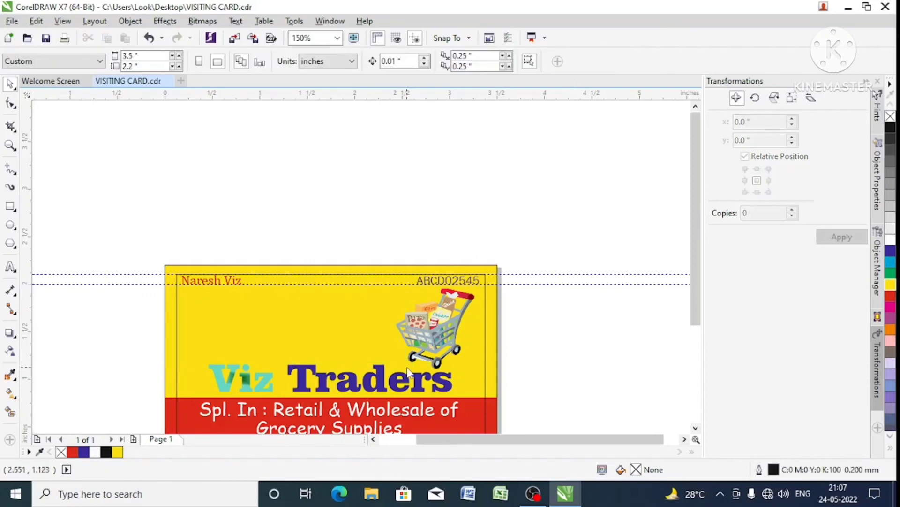
# - Import the image "123" onto the card and scale it down to about 1.5 by 0.76 inches above the title
pyautogui.hotkey('ctrl', 'i')
pyautogui.doubleClick(185, 292)
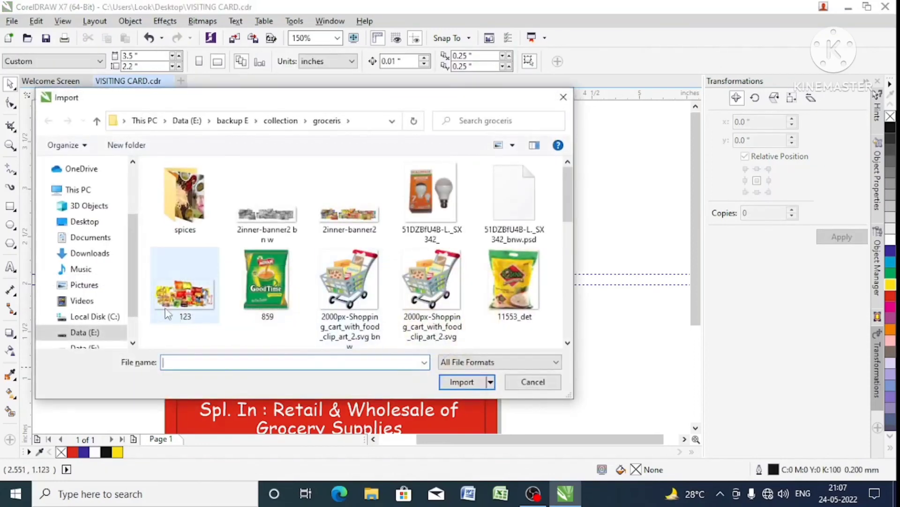
pyautogui.click(228, 289)
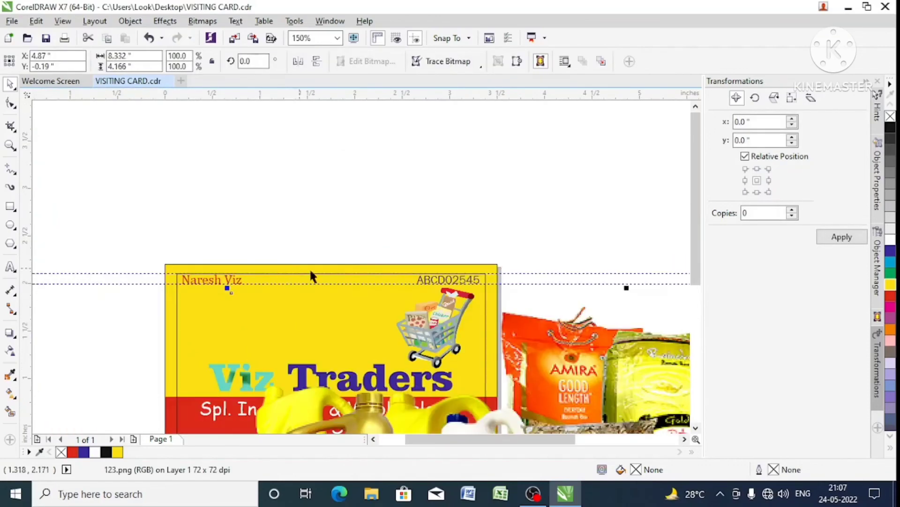
pyautogui.scroll(-5, 310, 261)
pyautogui.moveTo(496, 373); pyautogui.dragTo(323, 309)
pyautogui.scroll(6, 314, 291)
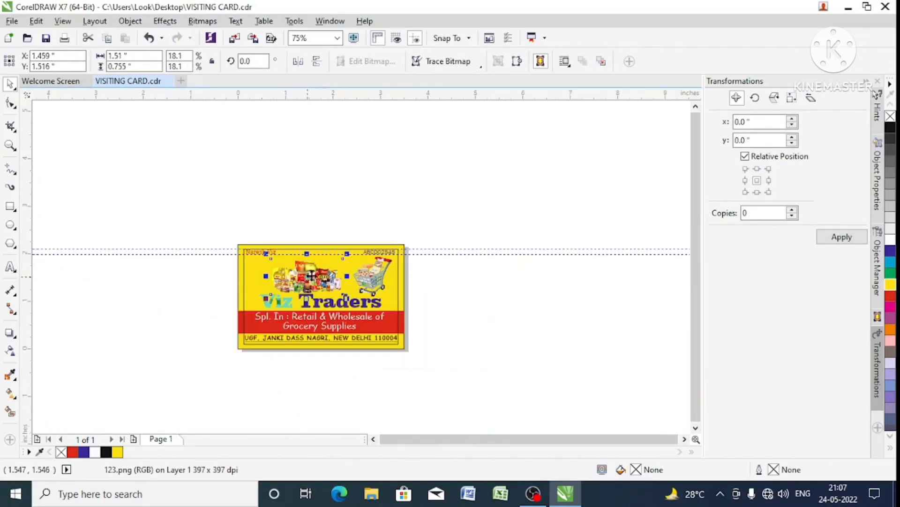
pyautogui.scroll(-2, 307, 279)
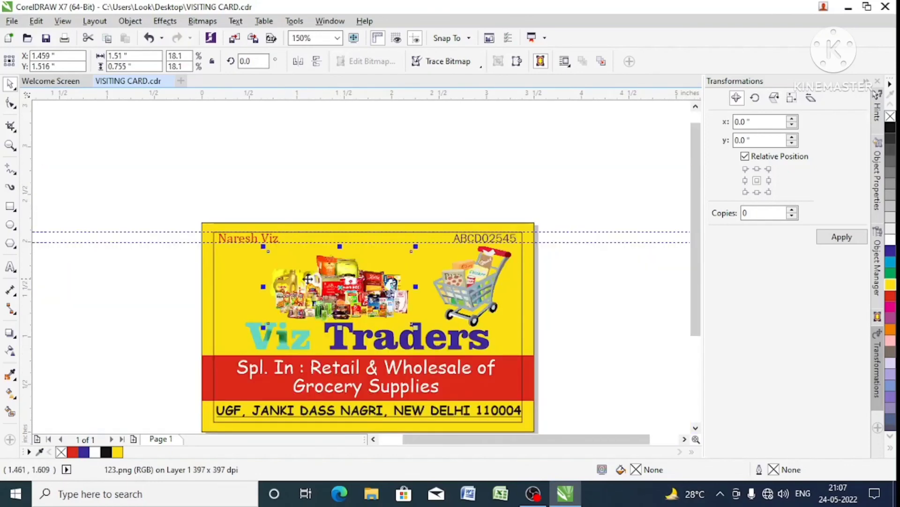
# - Move the grocery products image to the card's left margin and enlarge it to about 1.63 by 0.81 inches
pyautogui.click(158, 270)
pyautogui.moveTo(266, 289); pyautogui.dragTo(225, 294)
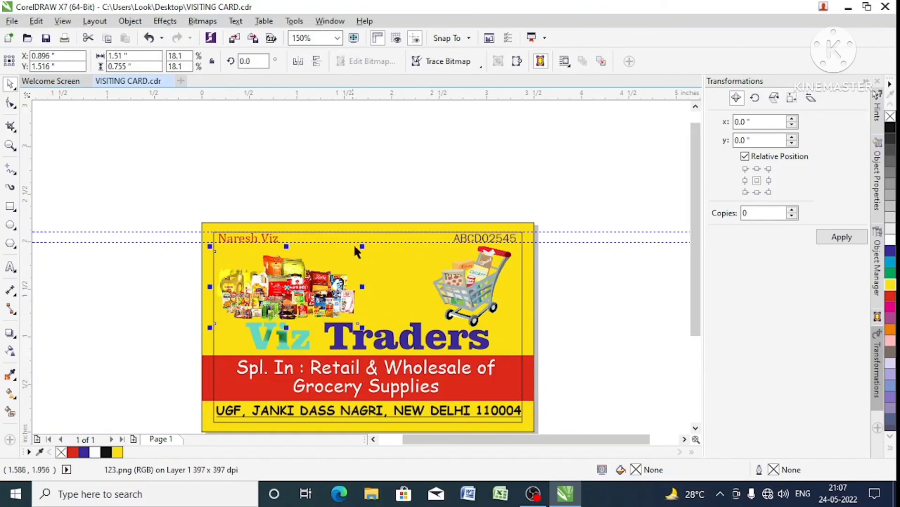
pyautogui.moveTo(362, 246); pyautogui.dragTo(374, 241)
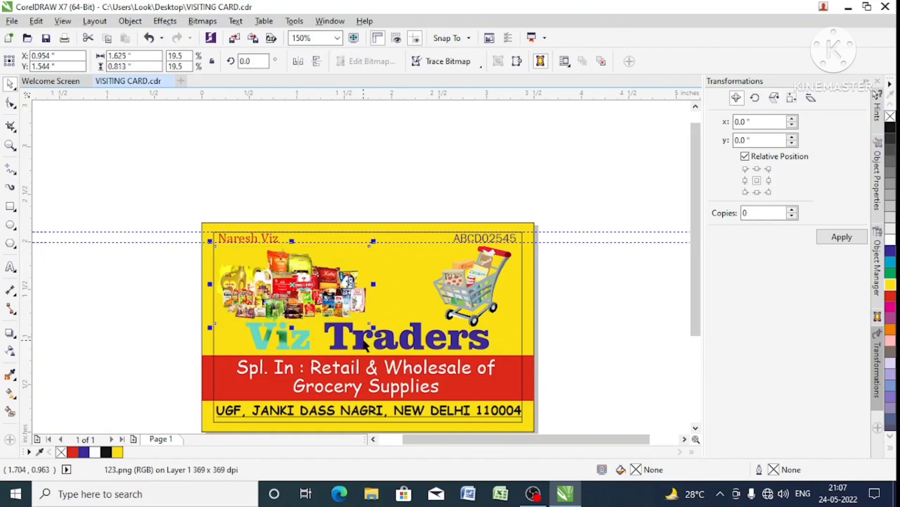
# - Ungroup the "Viz Traders" title and fill only the word "Viz" with red
pyautogui.click(367, 342)
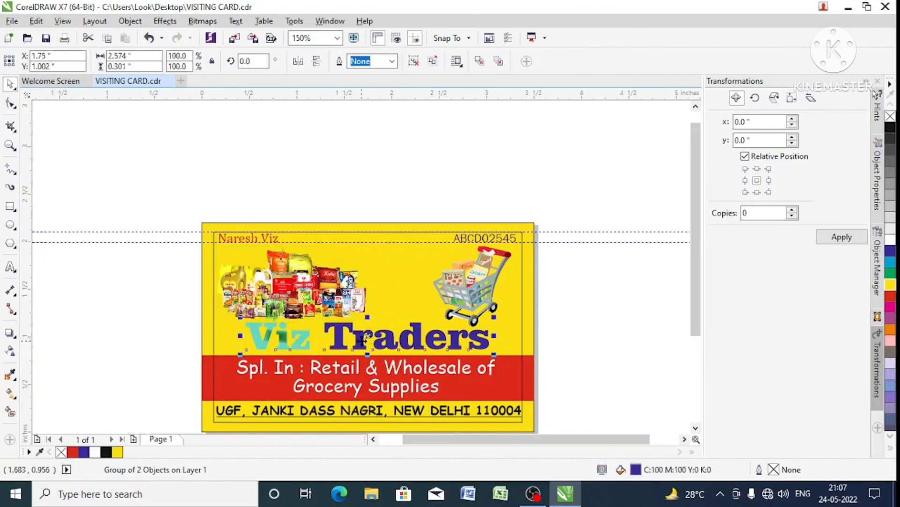
pyautogui.click(434, 62)
pyautogui.click(458, 106)
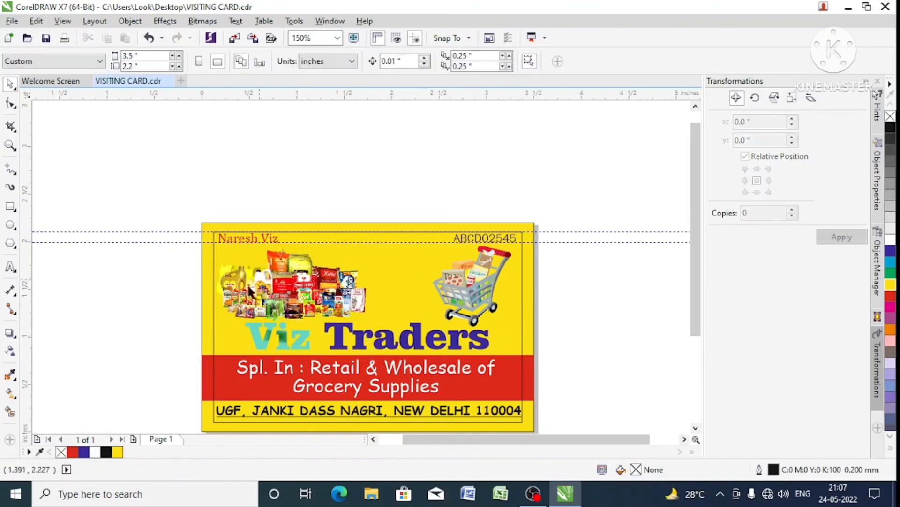
pyautogui.moveTo(158, 318); pyautogui.dragTo(320, 367)
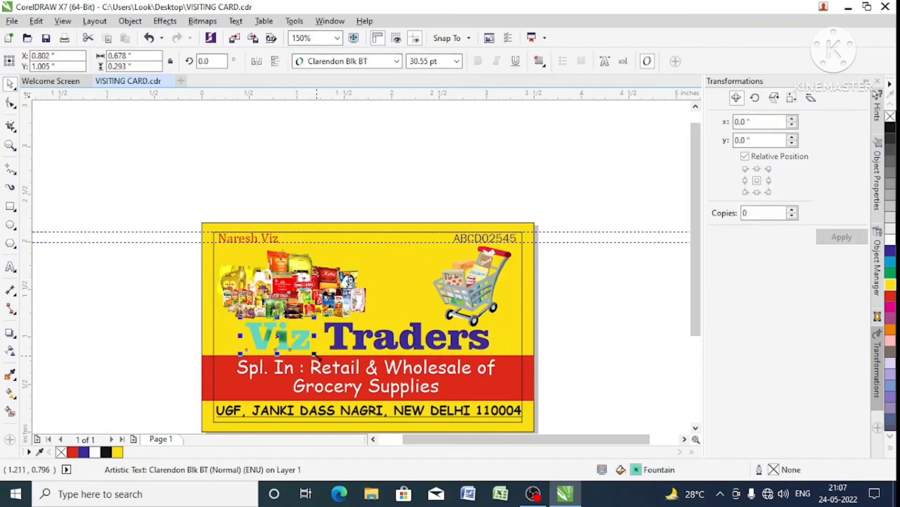
pyautogui.click(890, 296)
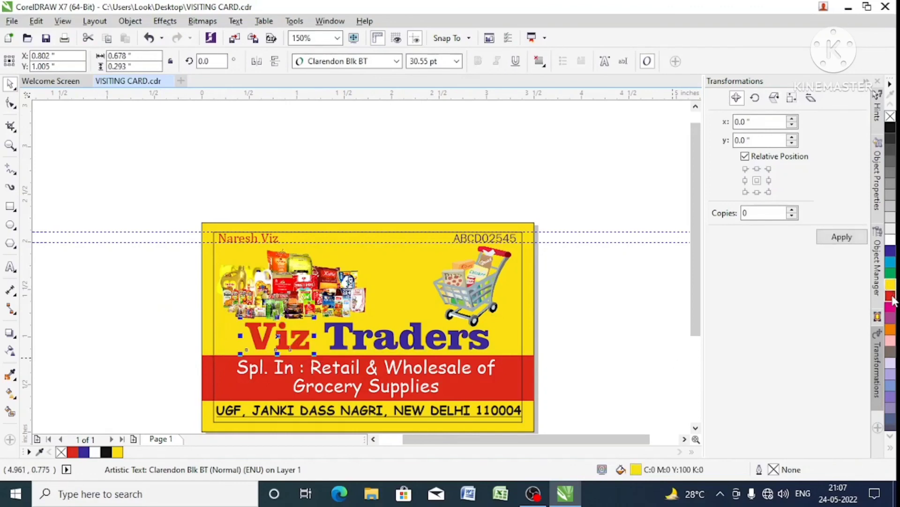
pyautogui.click(539, 317)
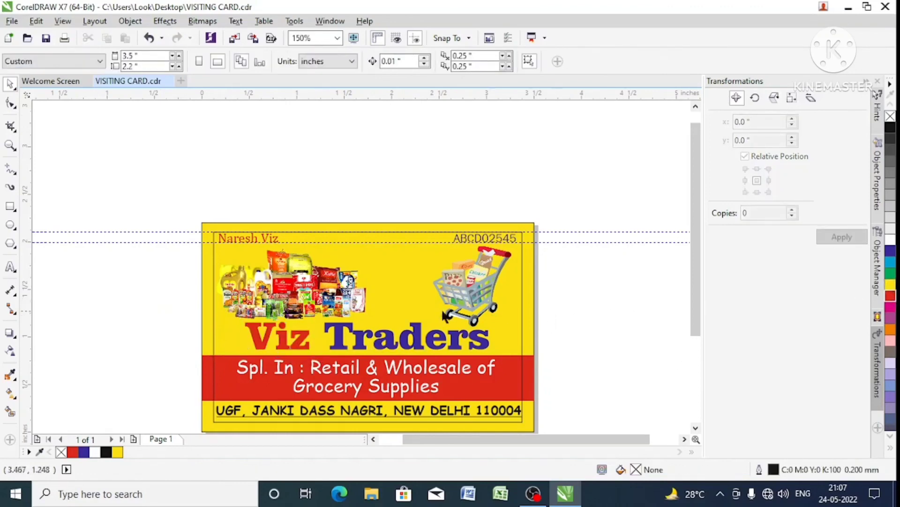
# - Nudge the grocery products image up by 0.01 inch to clear the title
pyautogui.click(320, 304)
pyautogui.press('Up')
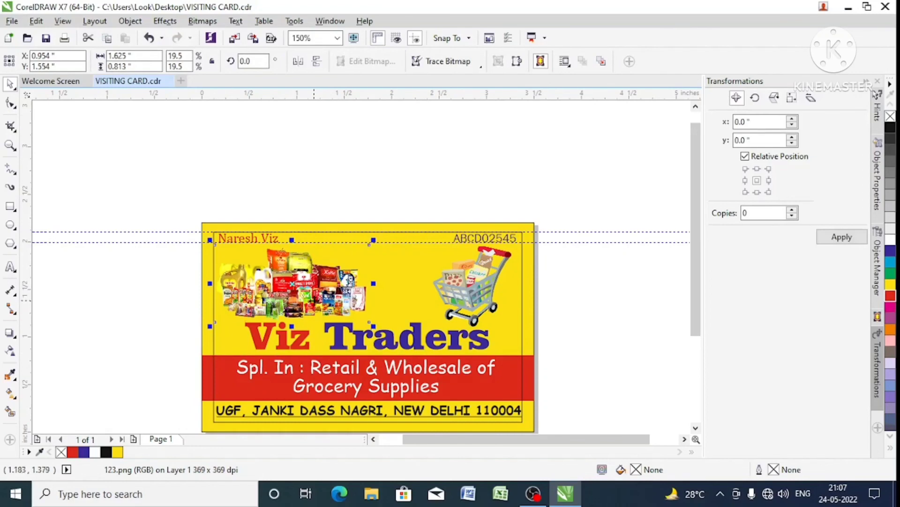
pyautogui.click(572, 290)
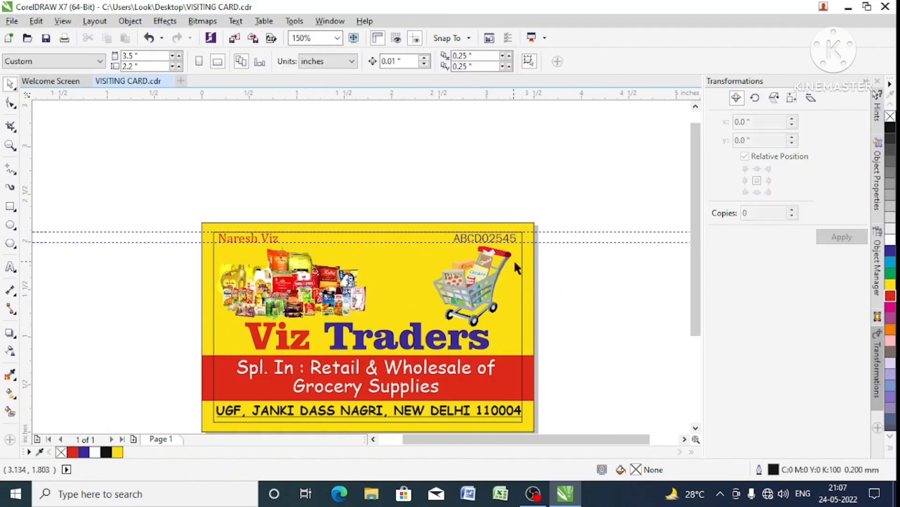
# - Set the outline width of the inner margin rectangle to None
pyautogui.click(522, 266)
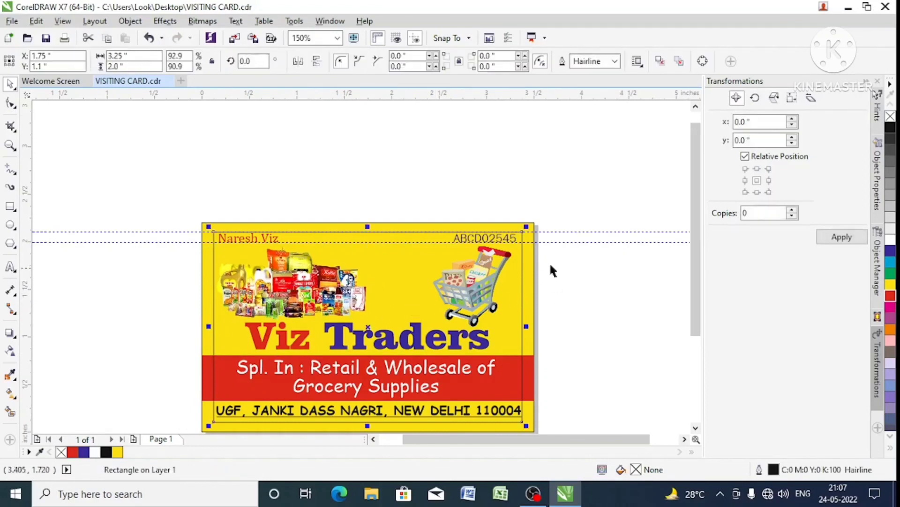
pyautogui.click(613, 61)
pyautogui.click(596, 75)
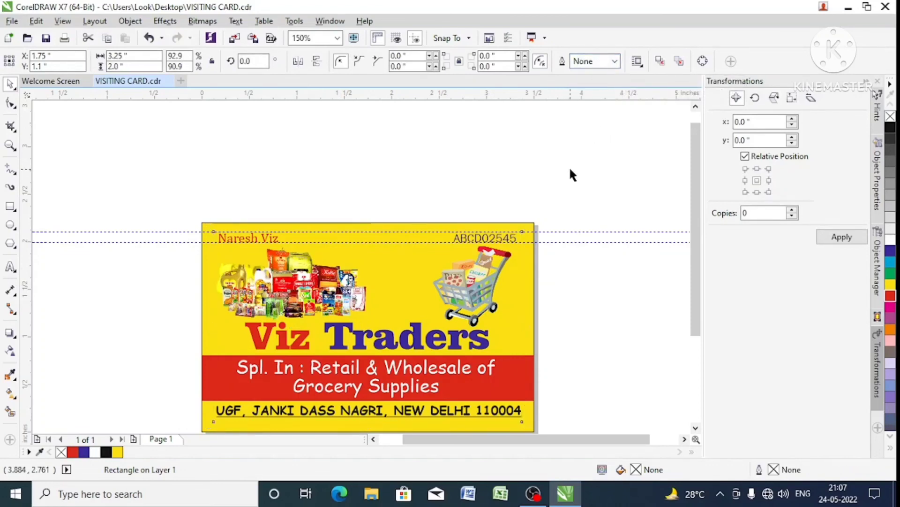
pyautogui.click(569, 175)
pyautogui.moveTo(252, 234); pyautogui.dragTo(524, 249)
pyautogui.click(544, 259)
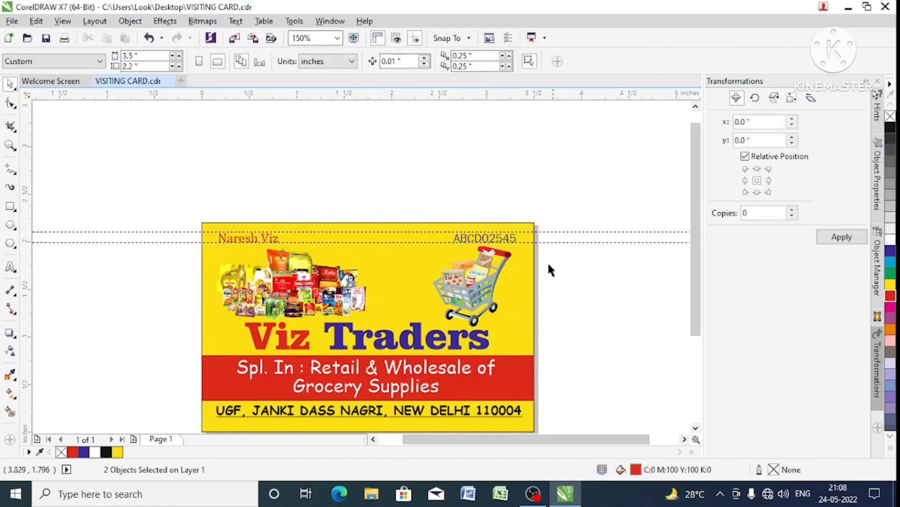
pyautogui.scroll(-3, 345, 205)
pyautogui.scroll(3, 370, 253)
pyautogui.click(369, 247)
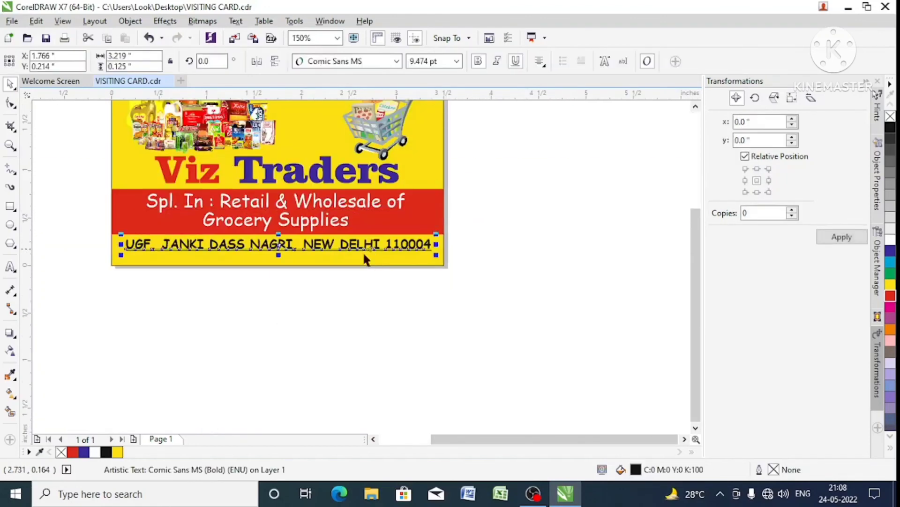
pyautogui.scroll(-3, 309, 297)
pyautogui.scroll(3, 312, 243)
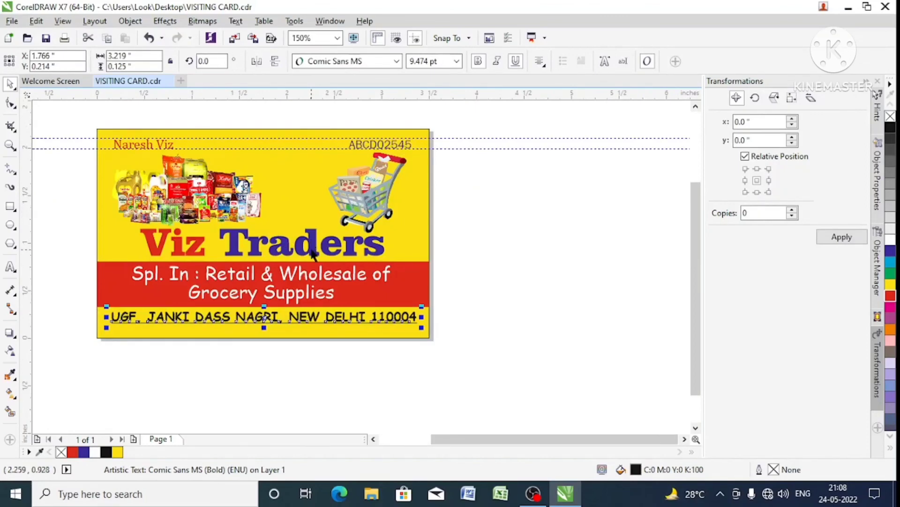
pyautogui.click(312, 253)
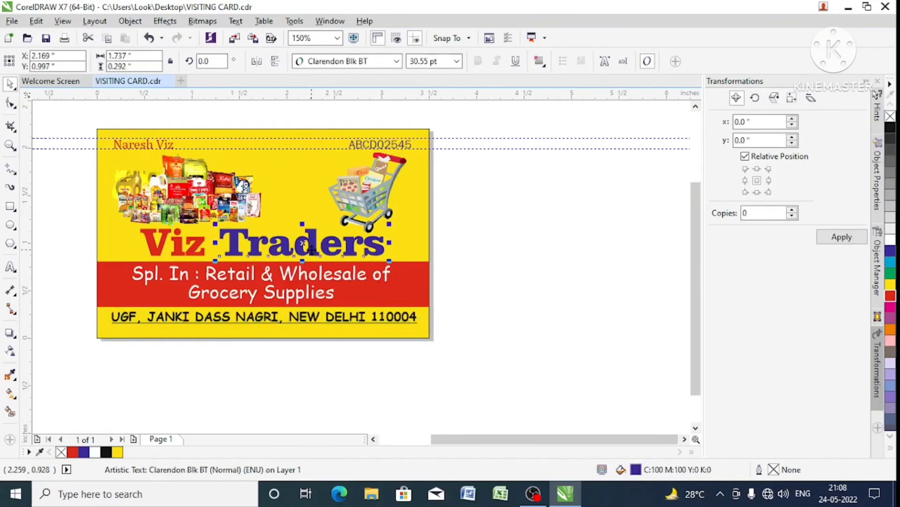
# - Deselect the title text and save the finished visiting card drawing
pyautogui.click(472, 257)
pyautogui.hotkey('ctrl', 's')
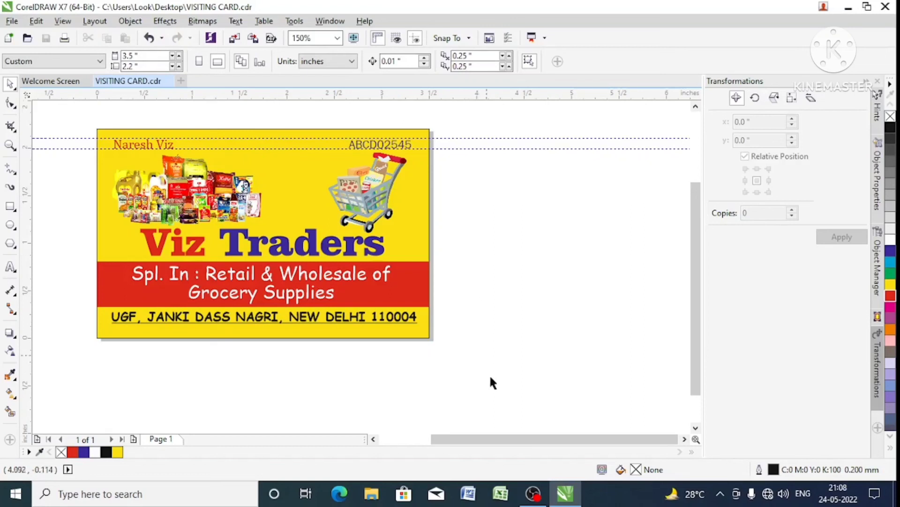
pyautogui.moveTo(538, 491)
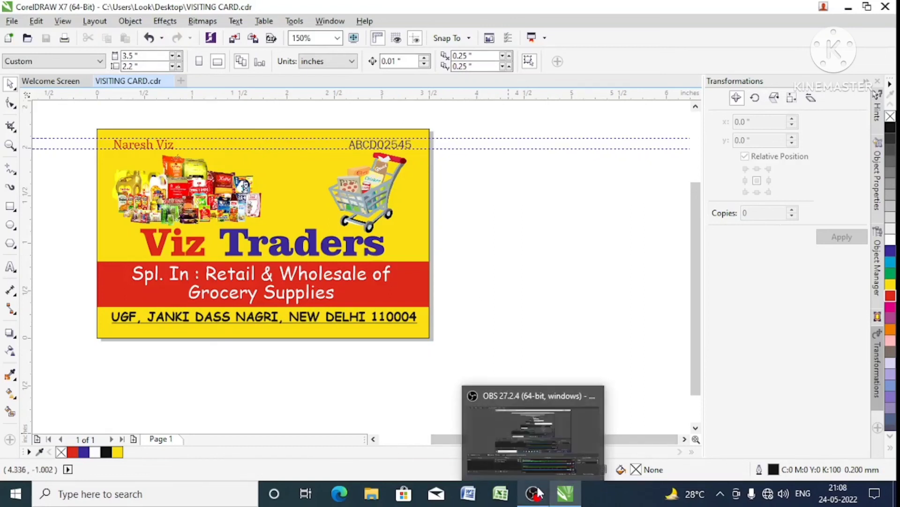